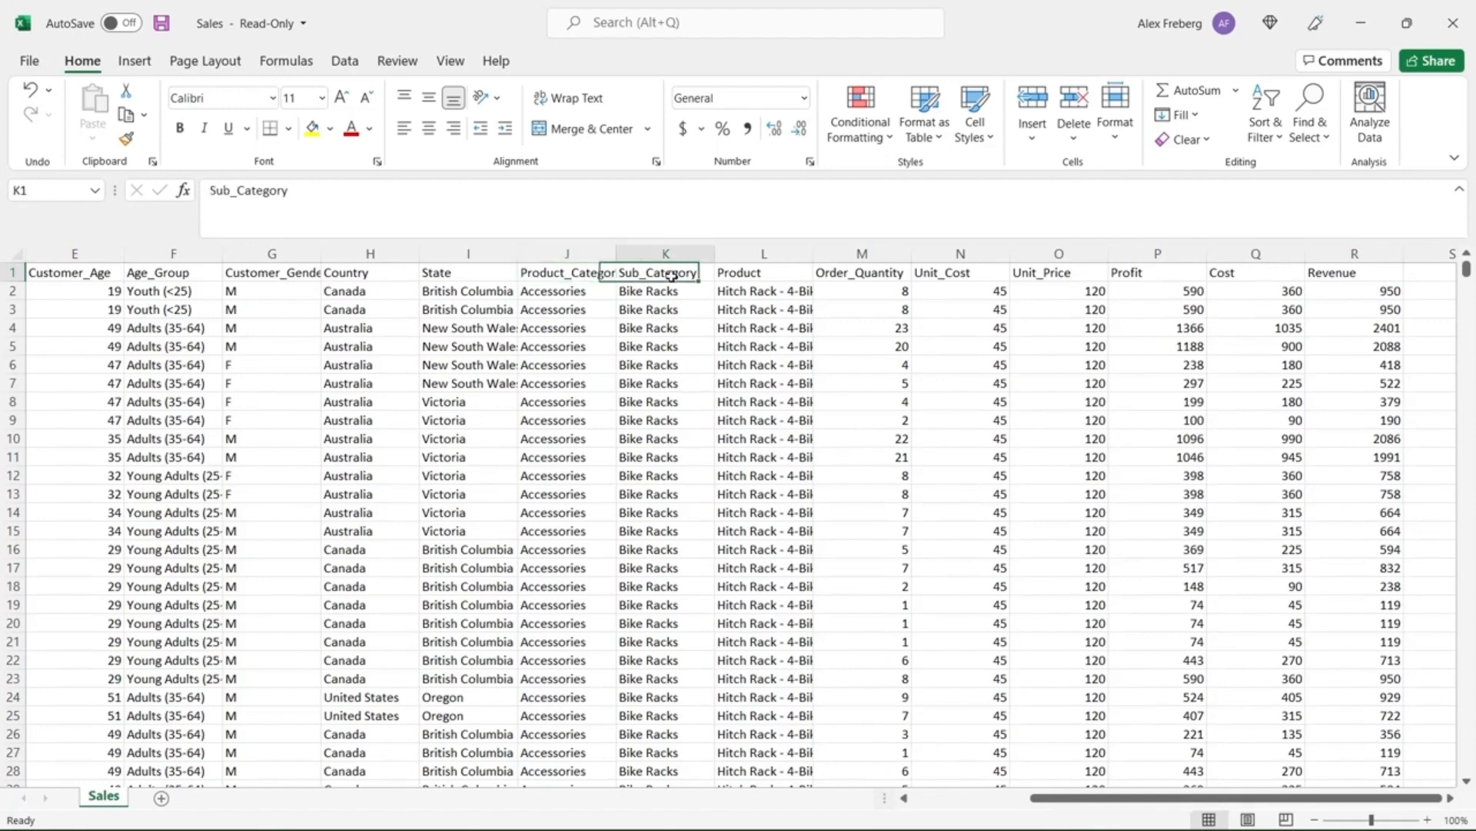
- Examine the Sales sheet's columns from Product through Order_Quantity, Unit_Cost, Unit_Price, Profit and Cost to Revenue
{"action": "left_click", "coordinate": [781, 275]}
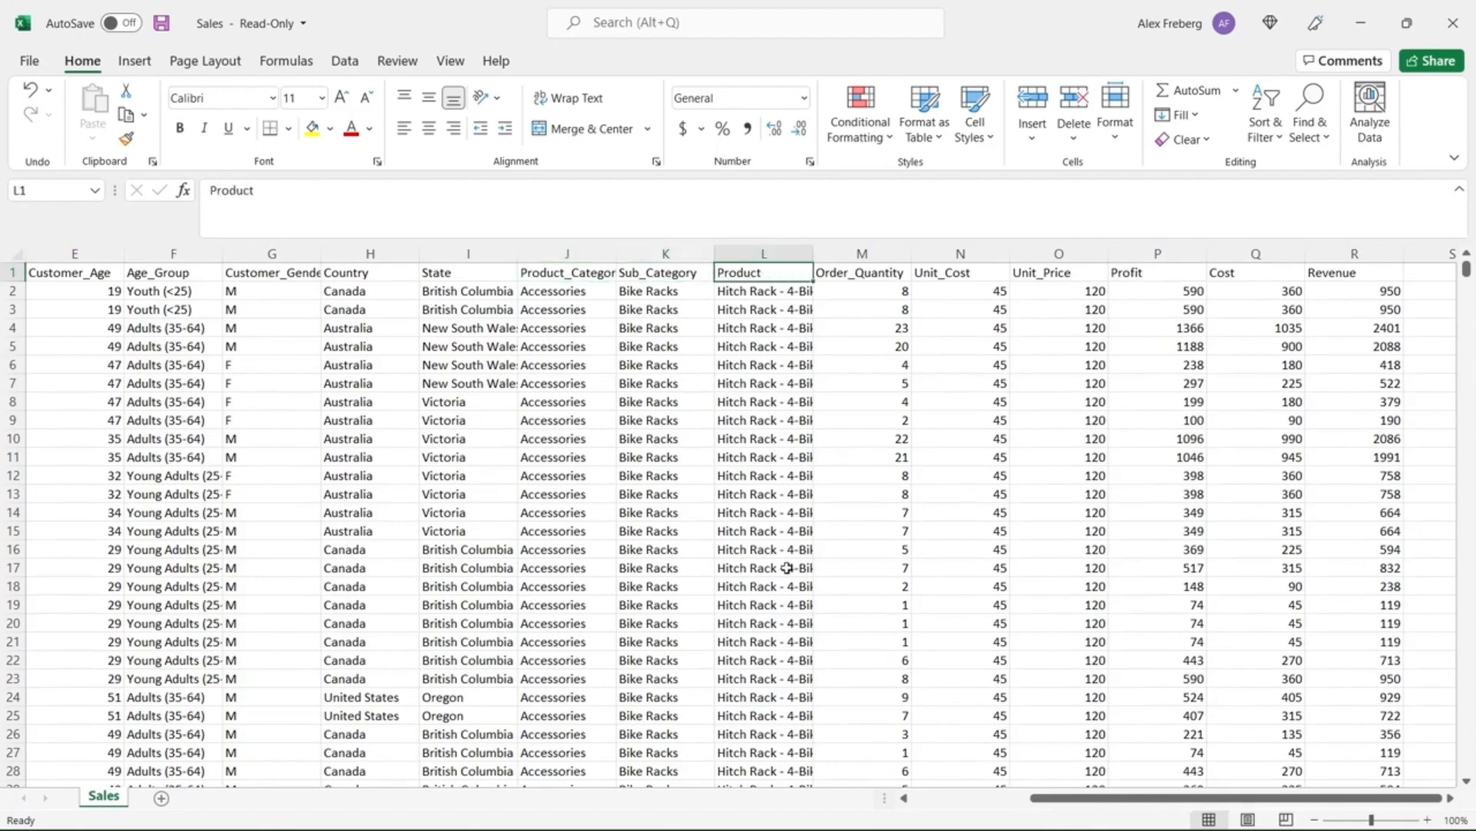
{"action": "left_click_drag", "start_coordinate": [1112, 800], "coordinate": [1123, 806]}
{"action": "left_click", "coordinate": [888, 274]}
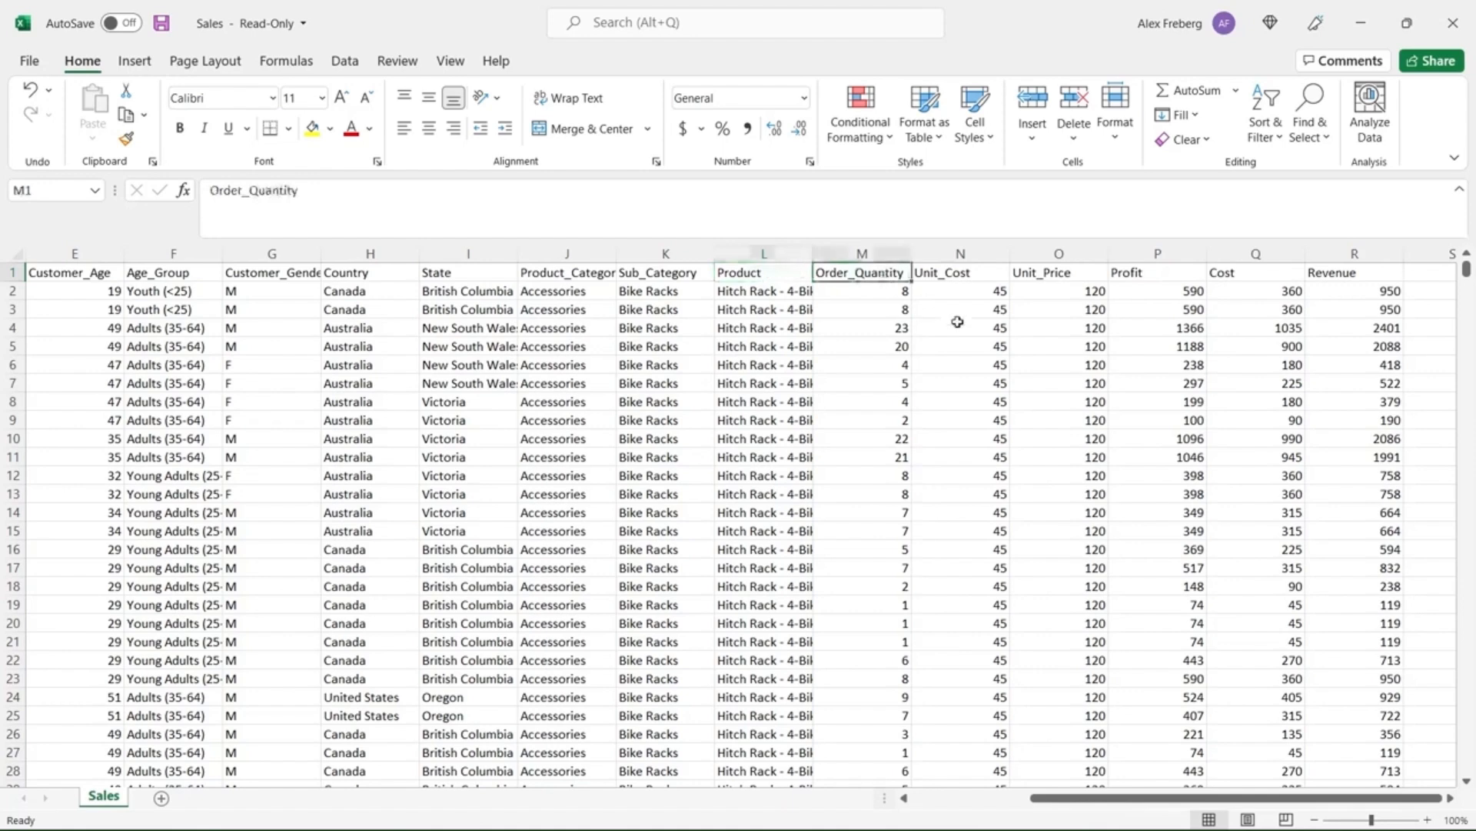
{"action": "left_click", "coordinate": [982, 276]}
{"action": "left_click", "coordinate": [1046, 272]}
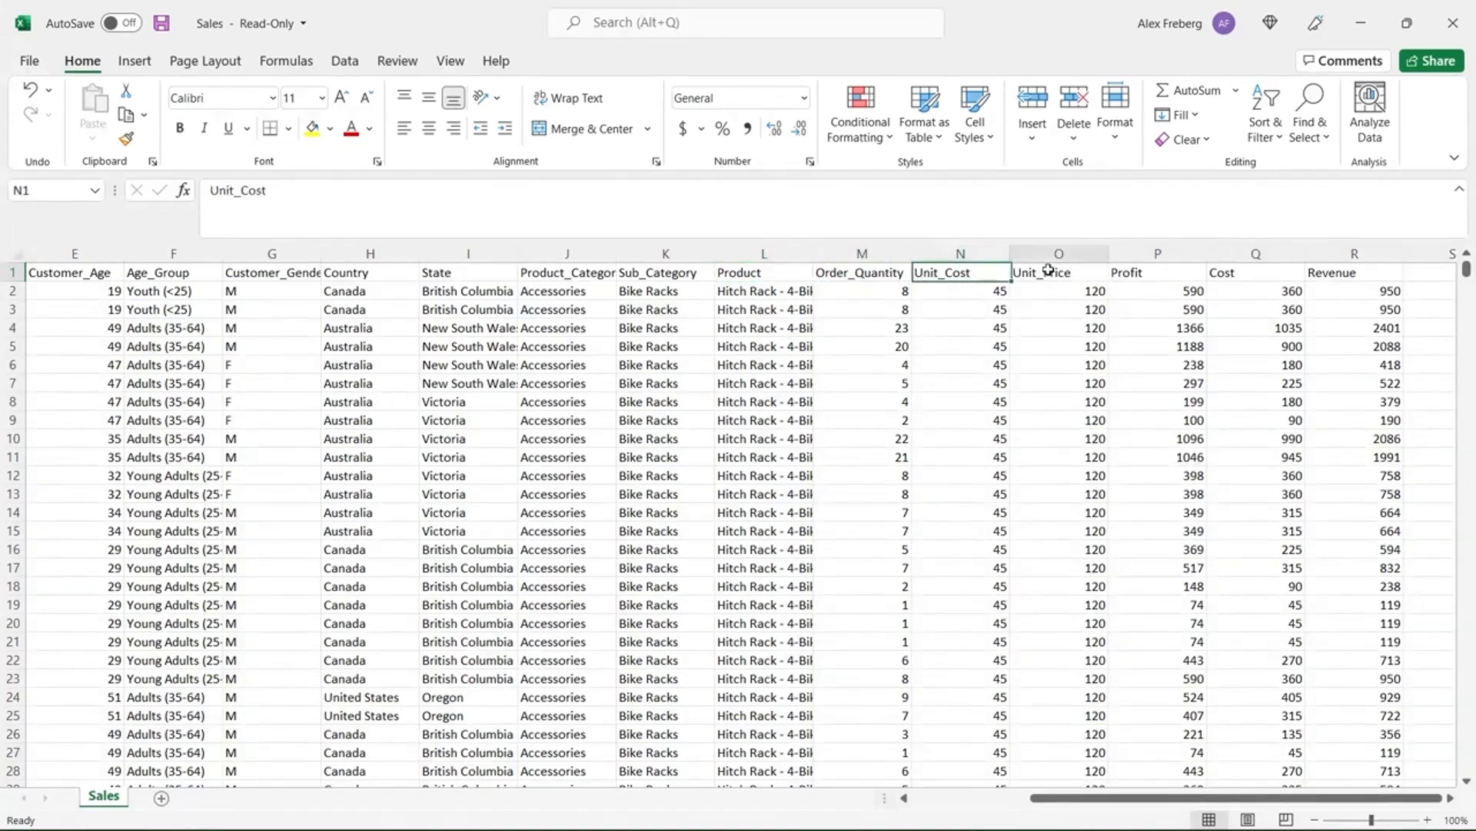
{"action": "left_click", "coordinate": [1150, 274]}
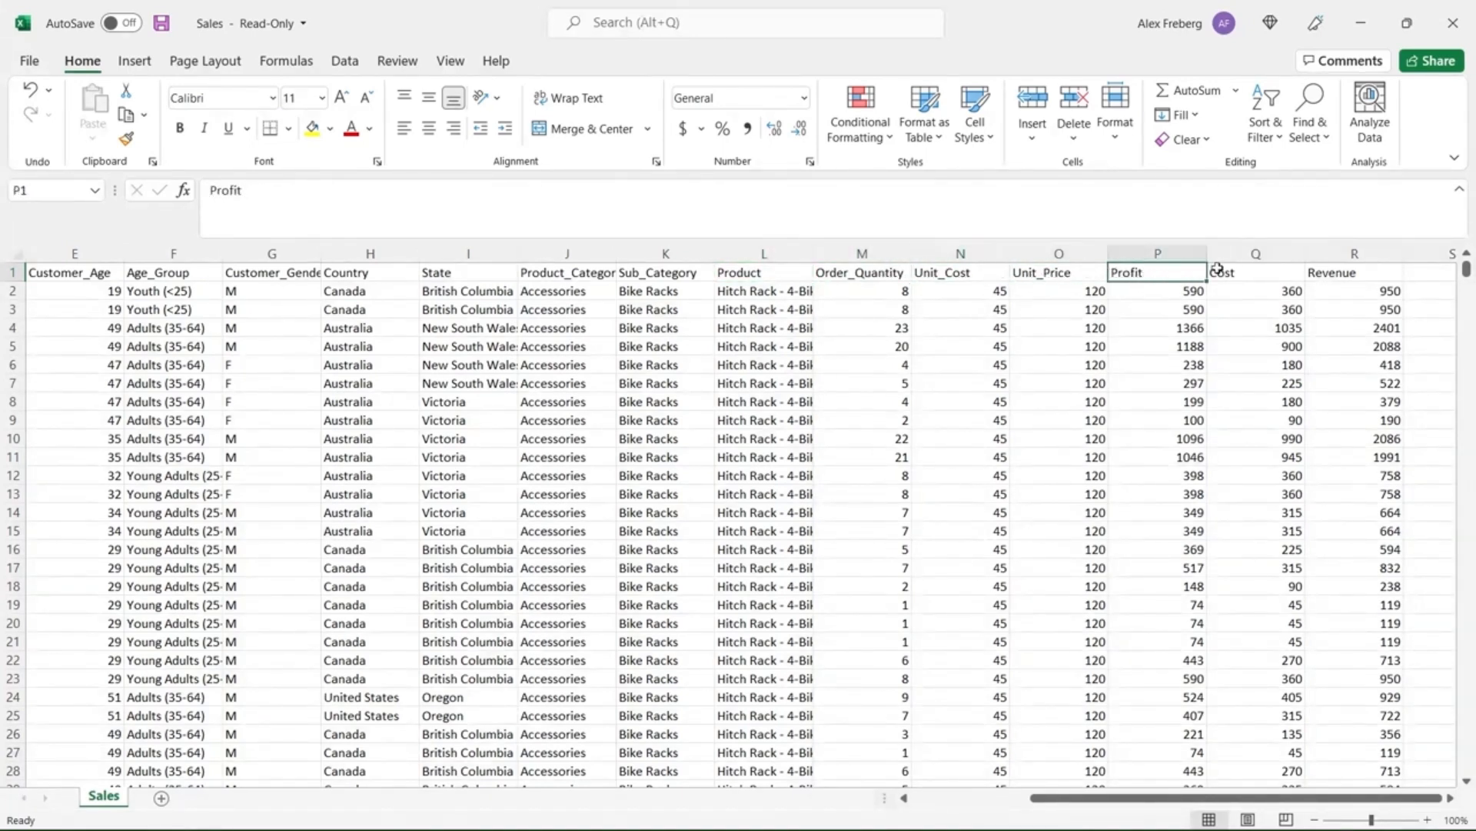
{"action": "left_click", "coordinate": [1254, 271]}
{"action": "left_click", "coordinate": [1358, 280]}
{"action": "left_click", "coordinate": [897, 434]}
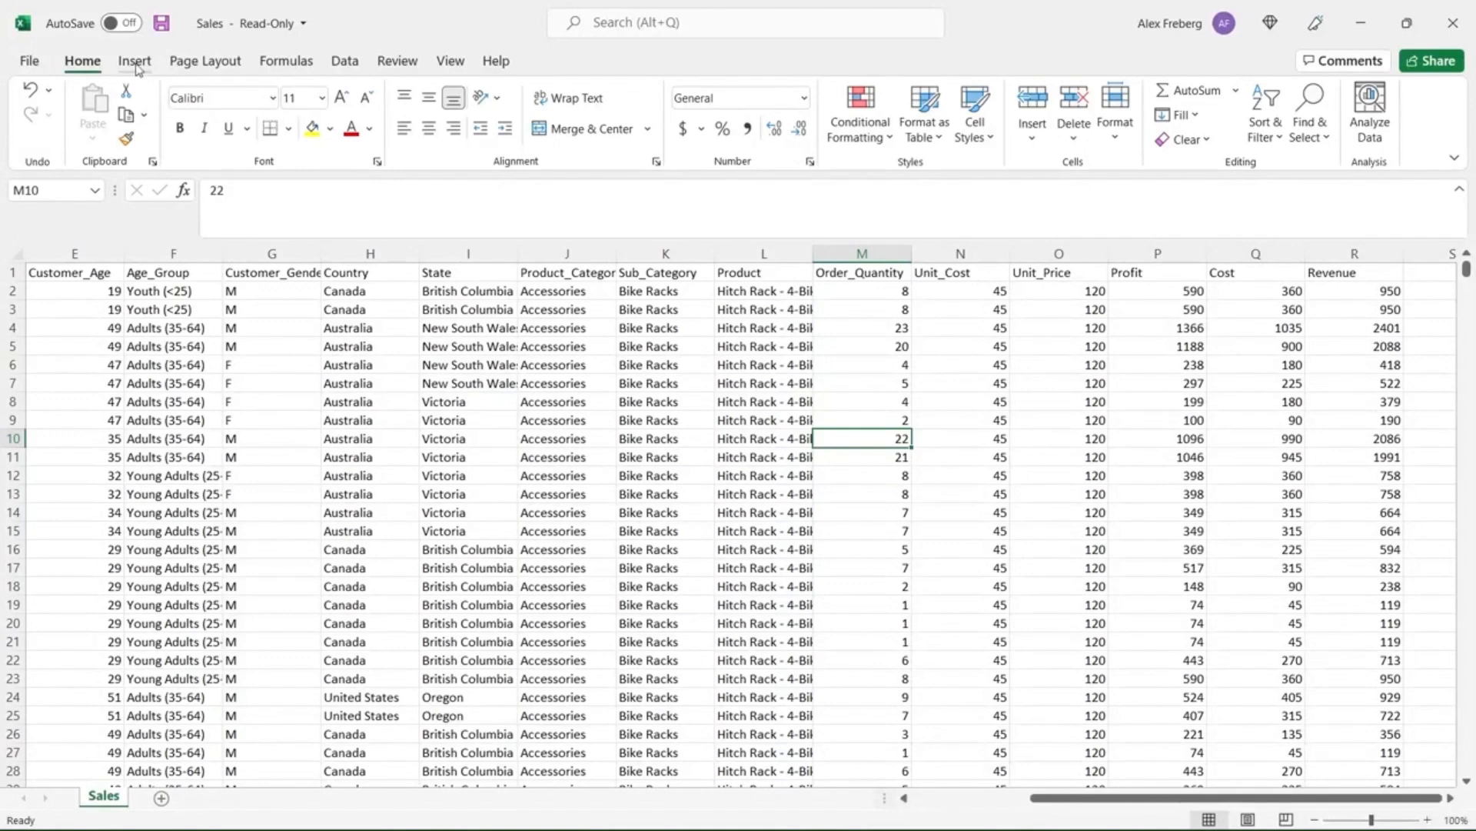
- Browse the recommended PivotTables, preview Sum of Cost by State, and close the suggestions without inserting one
{"action": "left_click", "coordinate": [135, 62]}
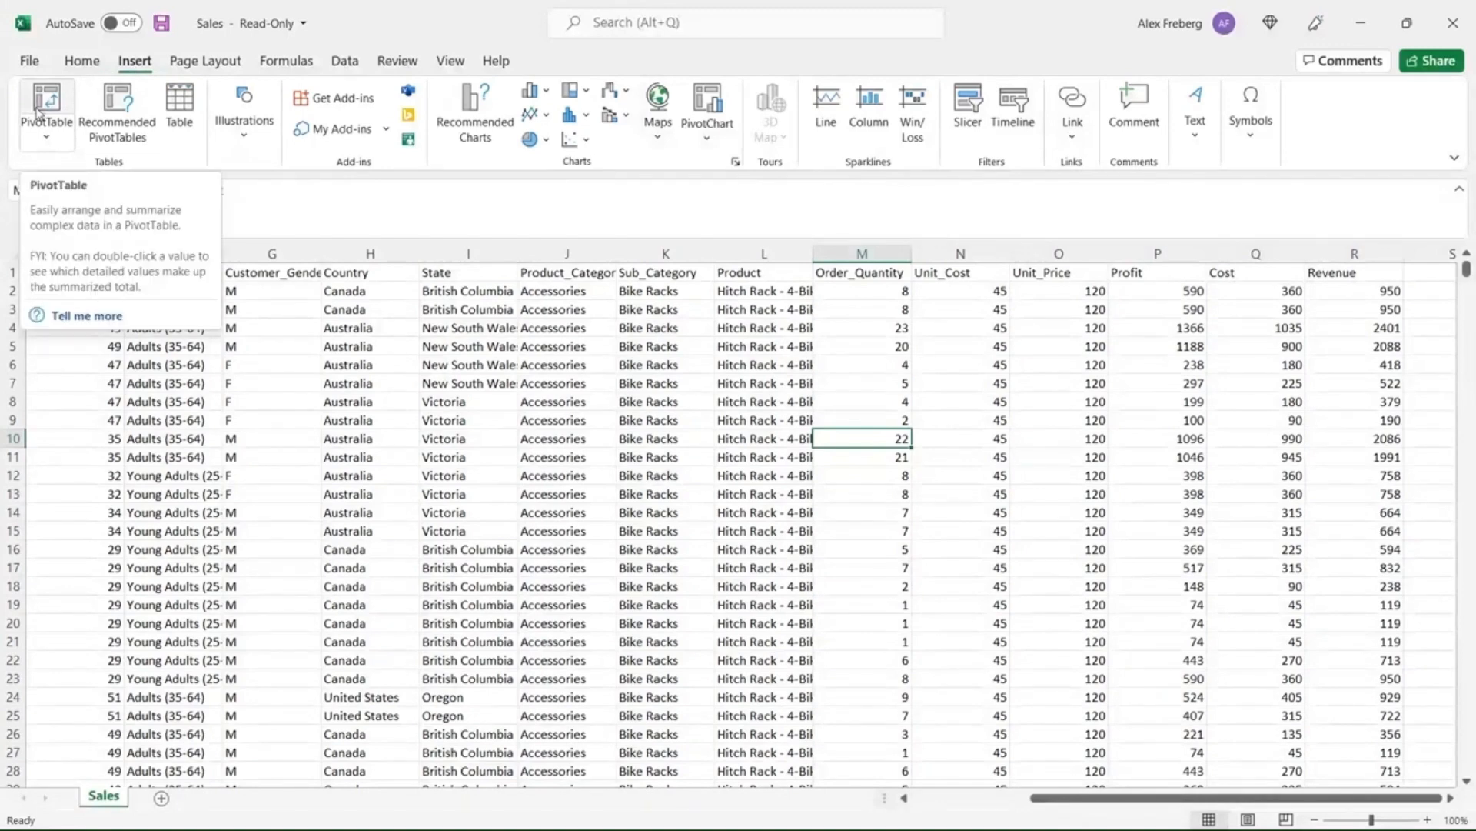
{"action": "left_click", "coordinate": [123, 113]}
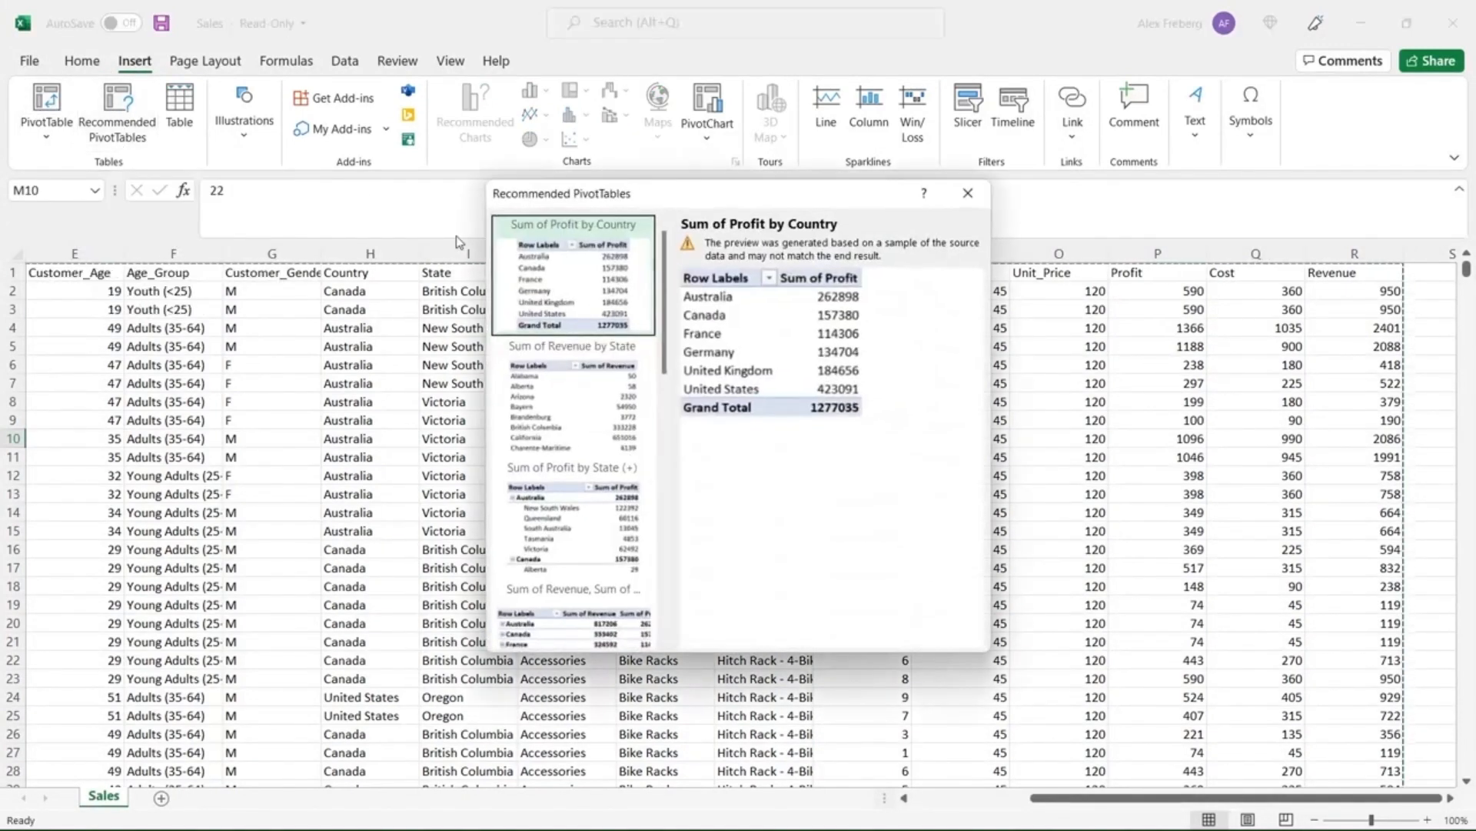
{"action": "scroll", "coordinate": [589, 308], "scroll_direction": "down", "scroll_amount": 5}
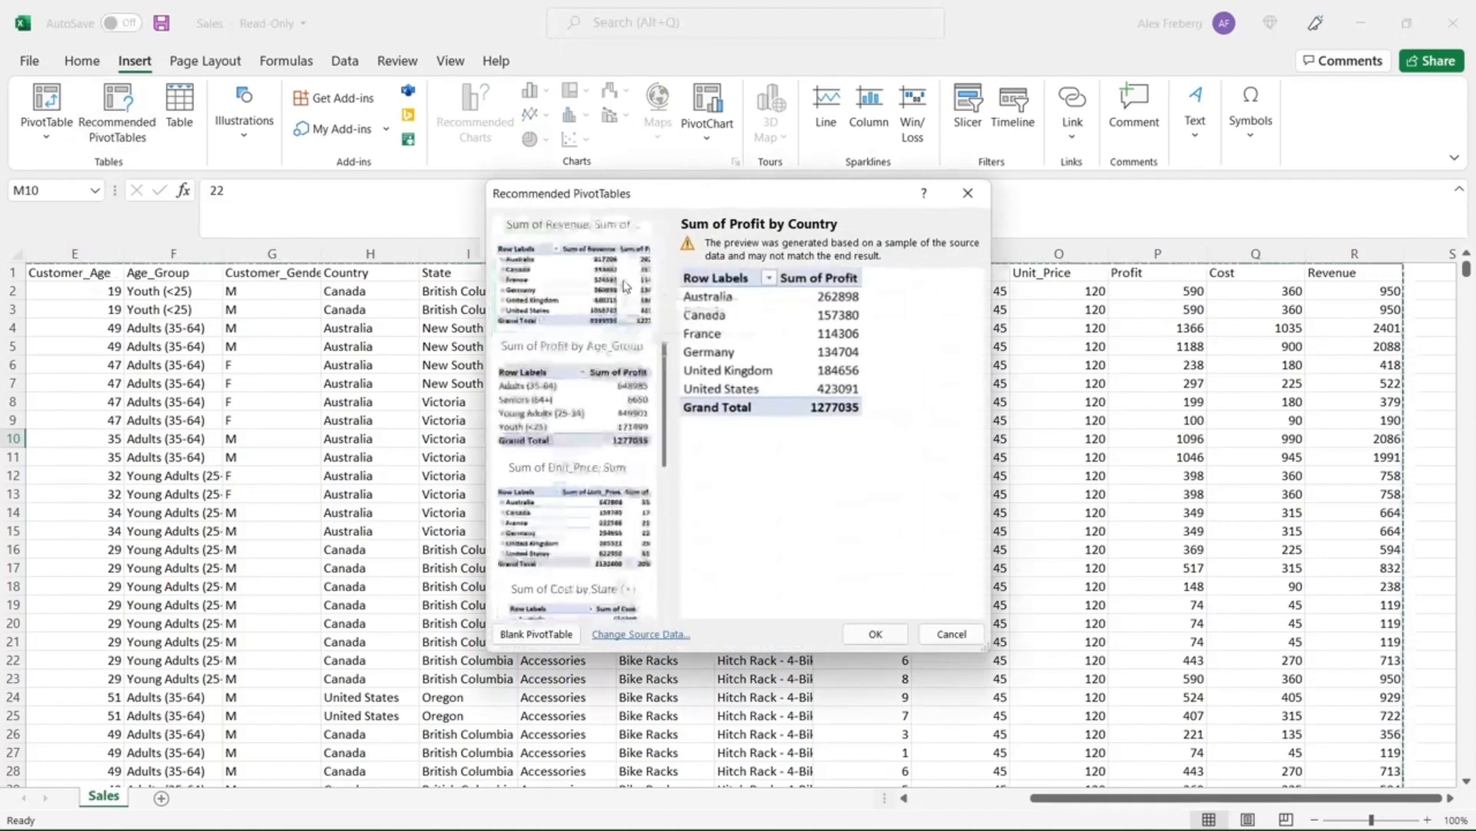
{"action": "left_click_drag", "start_coordinate": [666, 368], "coordinate": [665, 443]}
{"action": "left_click", "coordinate": [597, 431]}
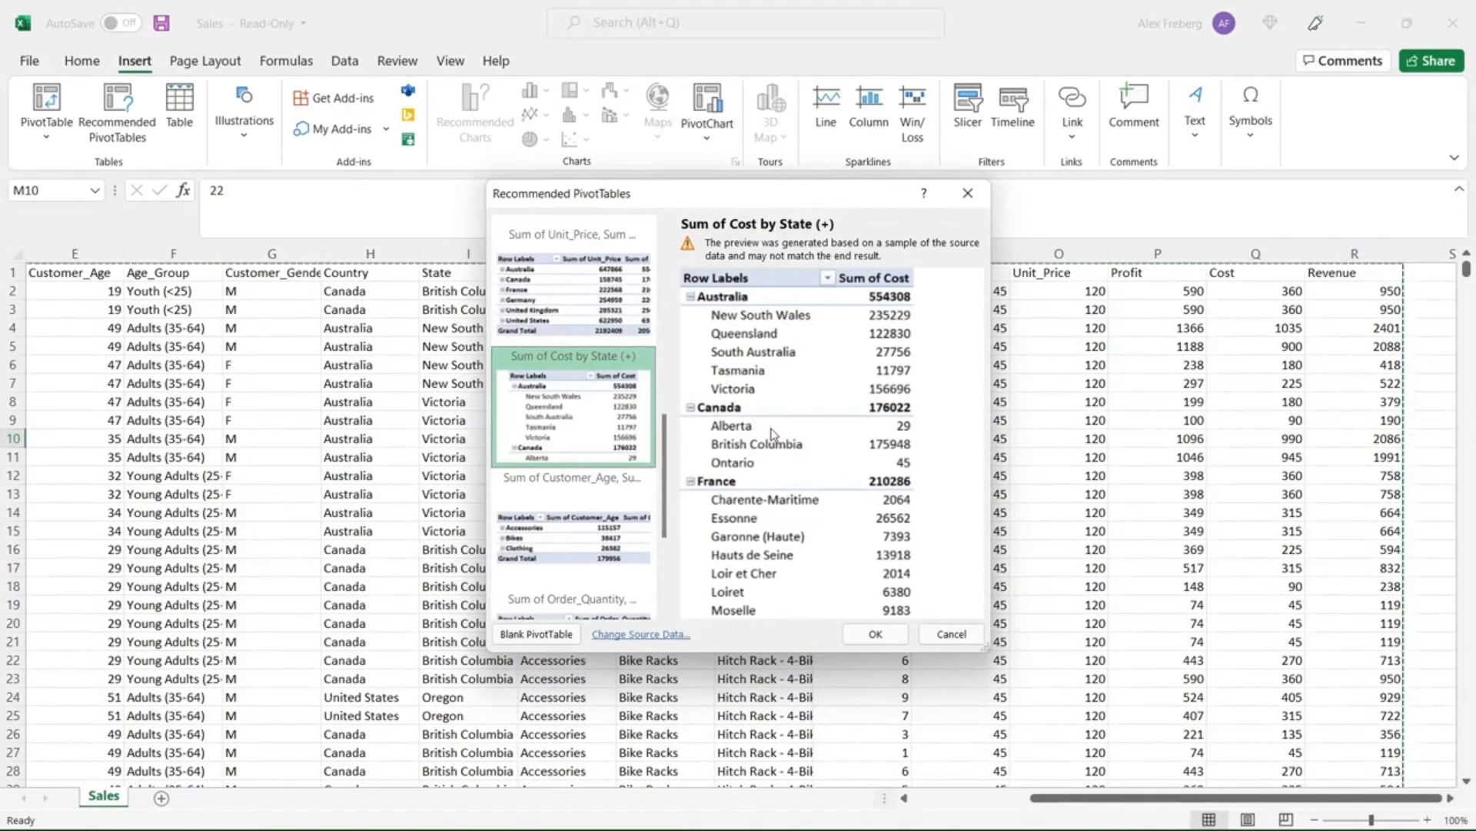
{"action": "left_click", "coordinate": [945, 631]}
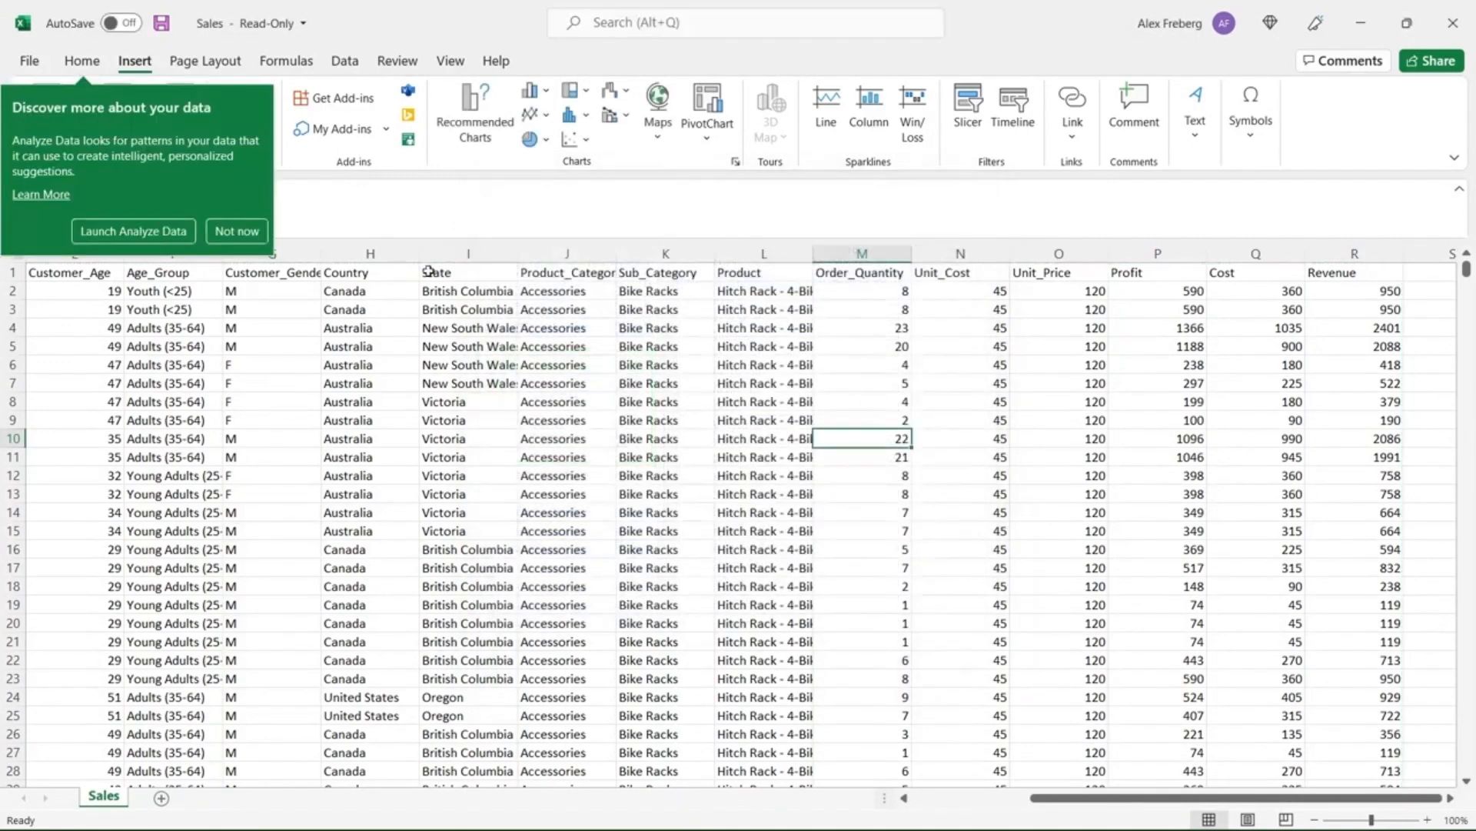
{"action": "left_click", "coordinate": [237, 230]}
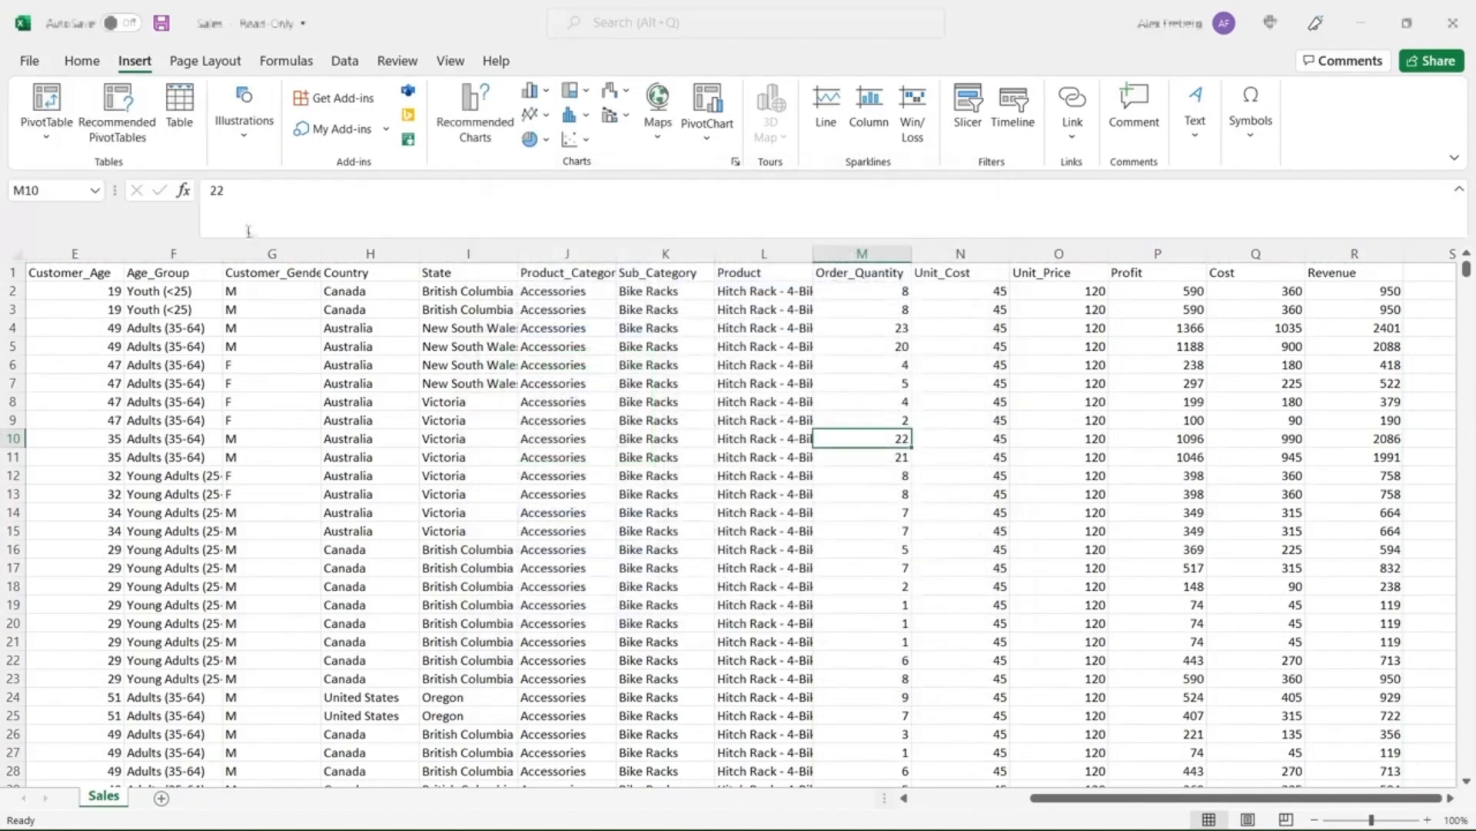
- Create a blank PivotTable on a new worksheet from the full sales data range Sales!$A$1:$R$113037
{"action": "left_click", "coordinate": [43, 104]}
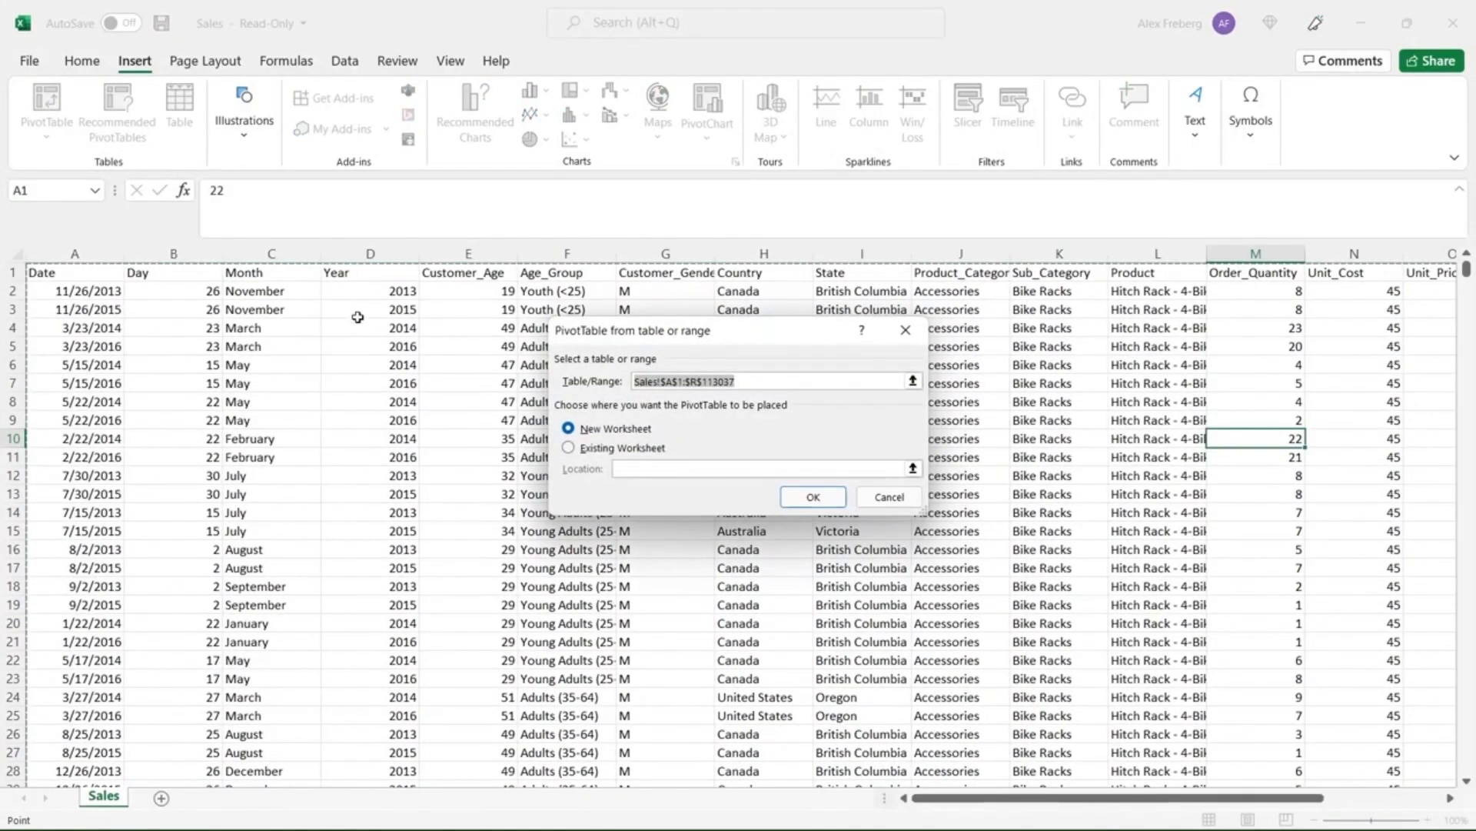
{"action": "scroll", "coordinate": [233, 312], "scroll_direction": "right", "scroll_amount": 6}
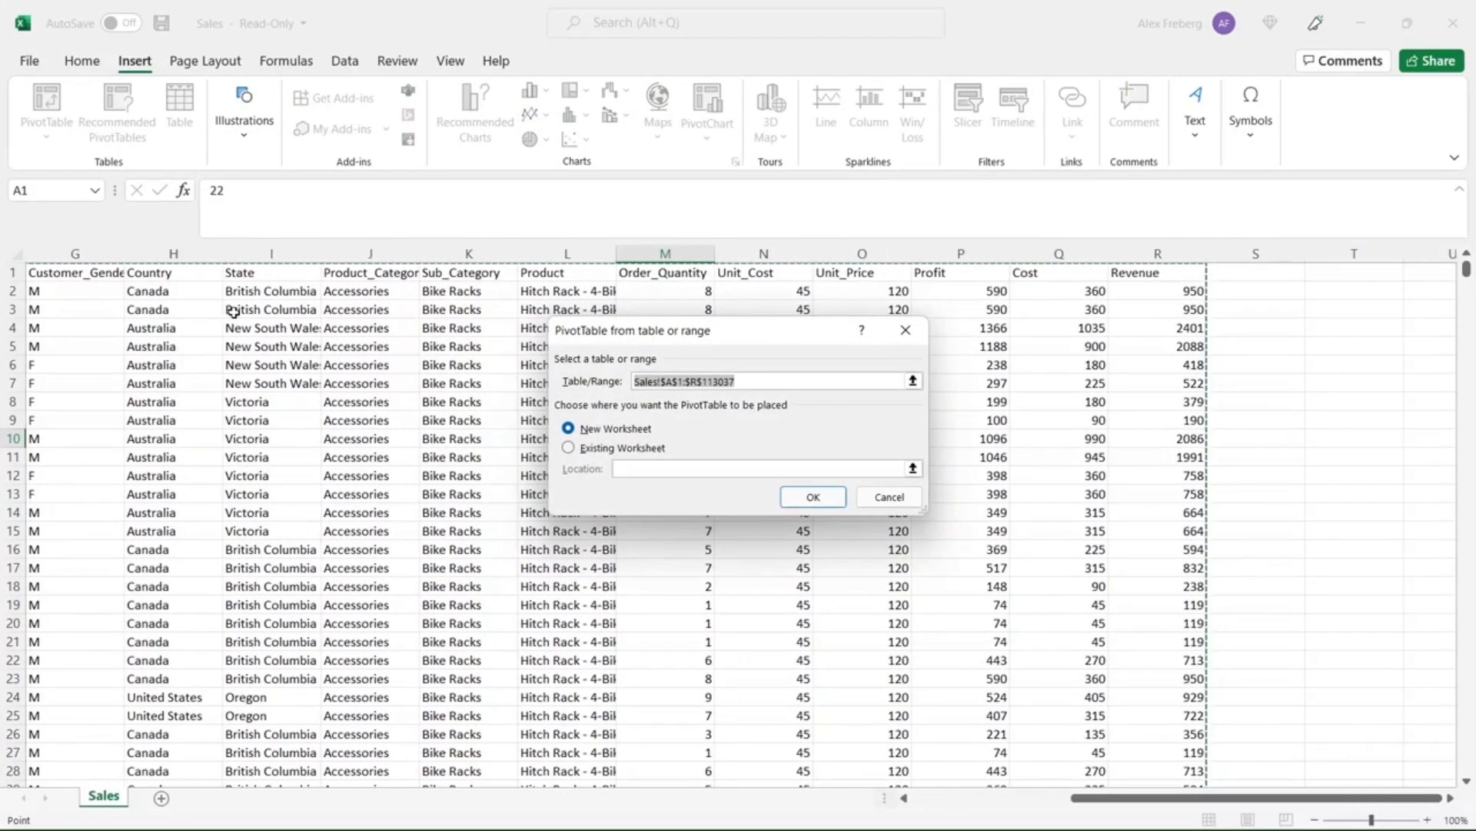
{"action": "scroll", "coordinate": [234, 312], "scroll_direction": "left", "scroll_amount": 6}
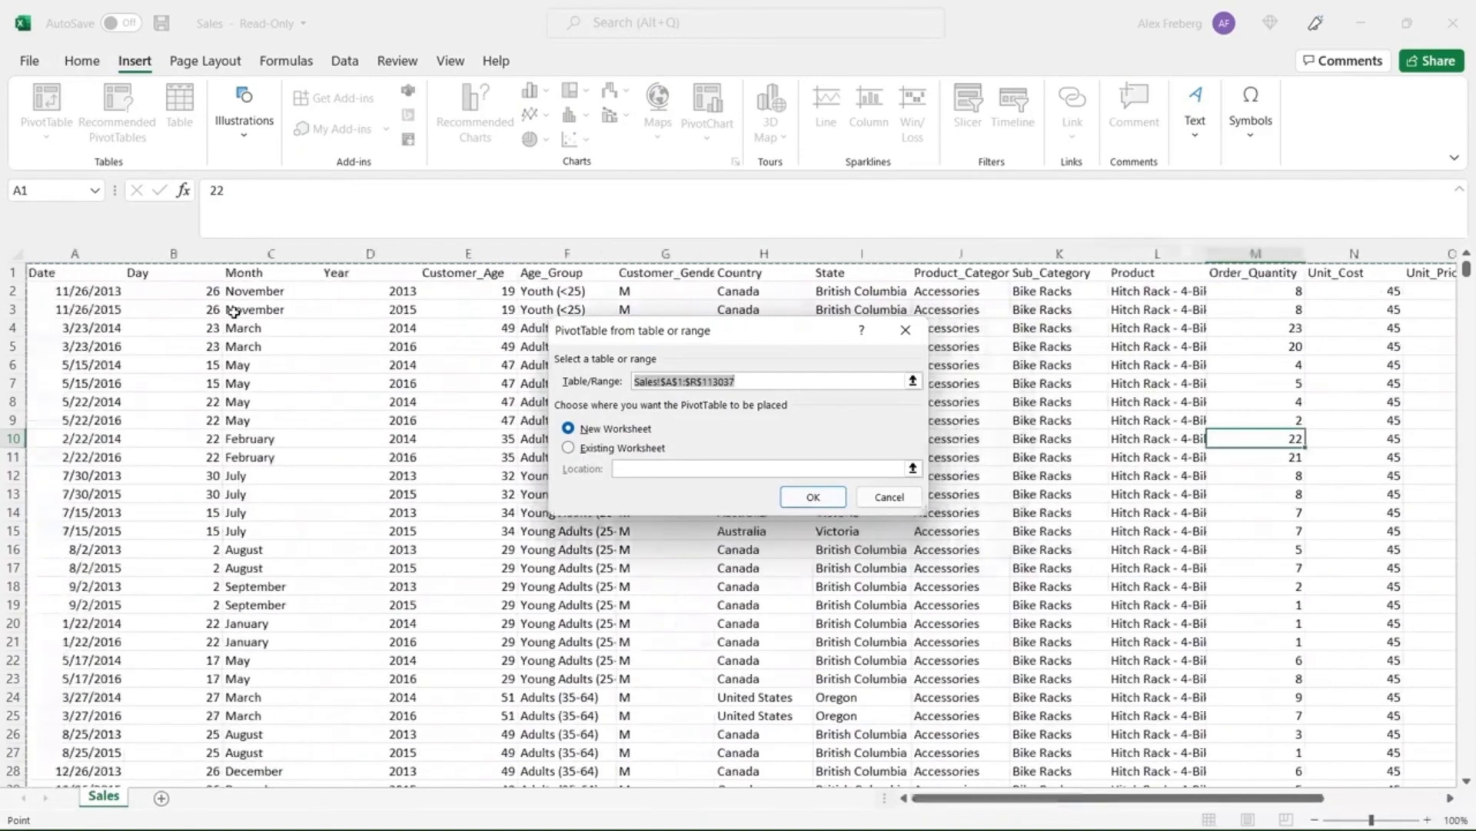
{"action": "key", "text": "BackSpace"}
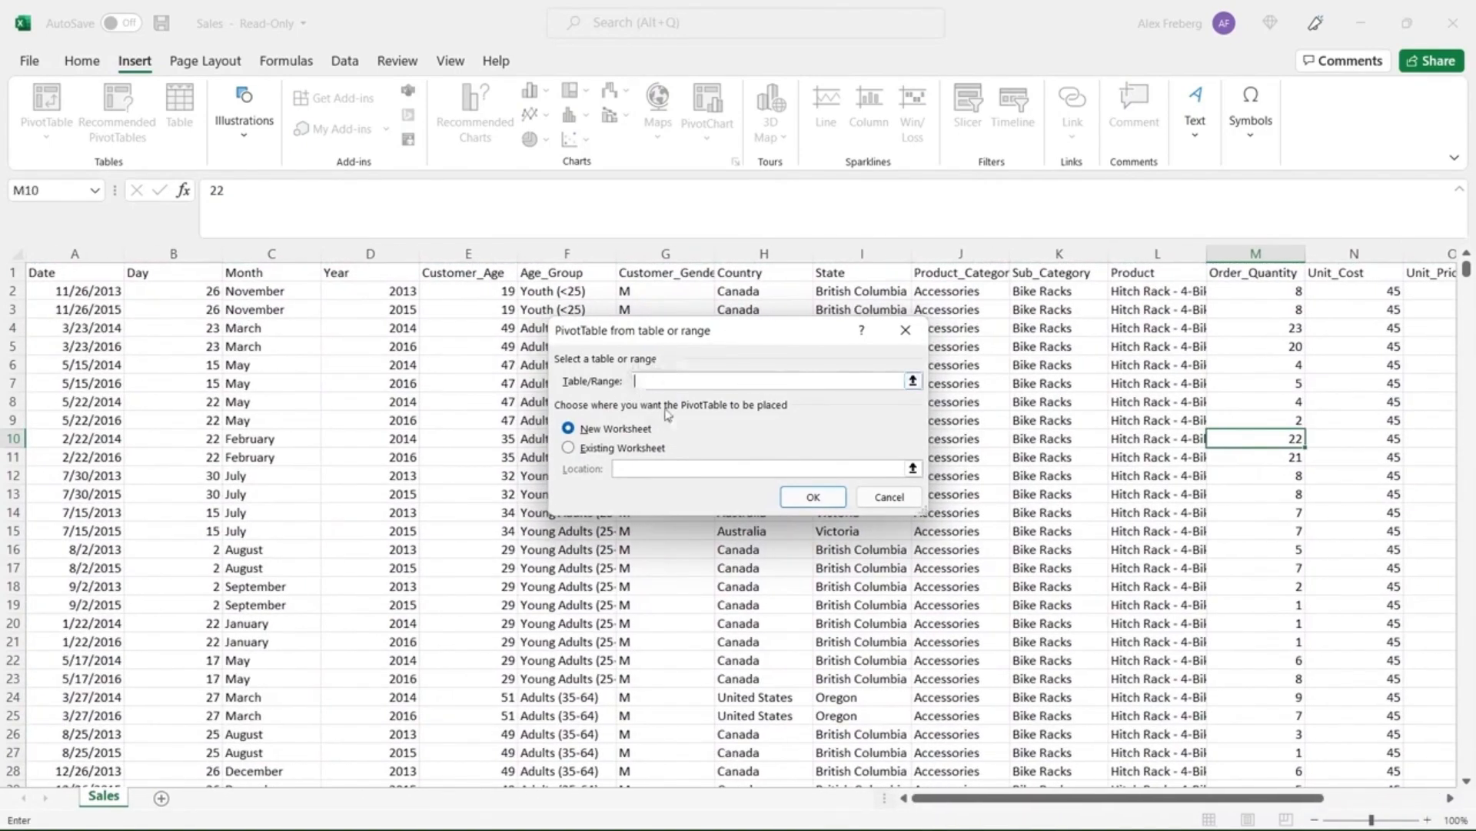
{"action": "left_click", "coordinate": [65, 272]}
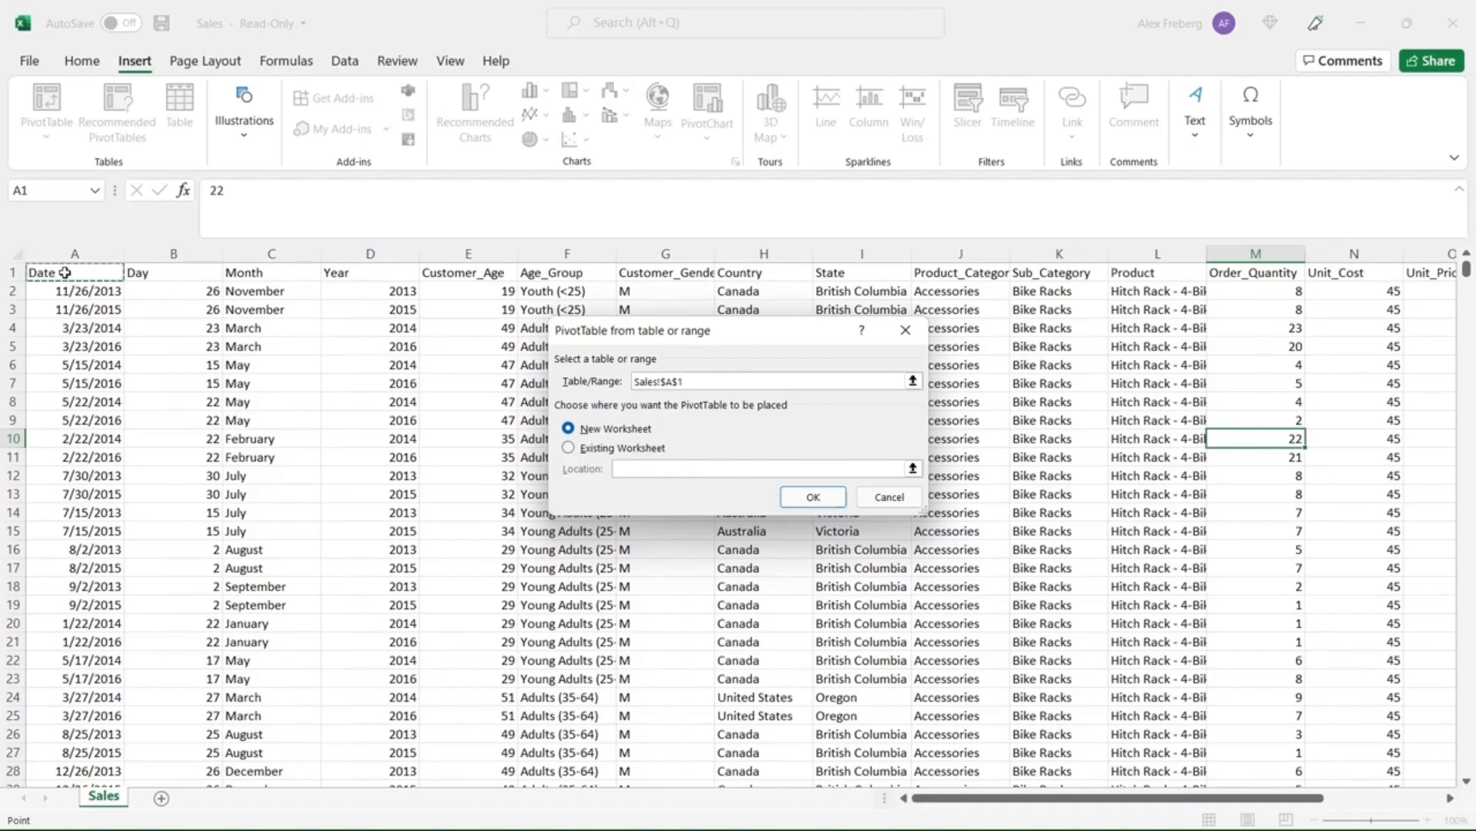
{"action": "key", "text": "ctrl+shift+Right"}
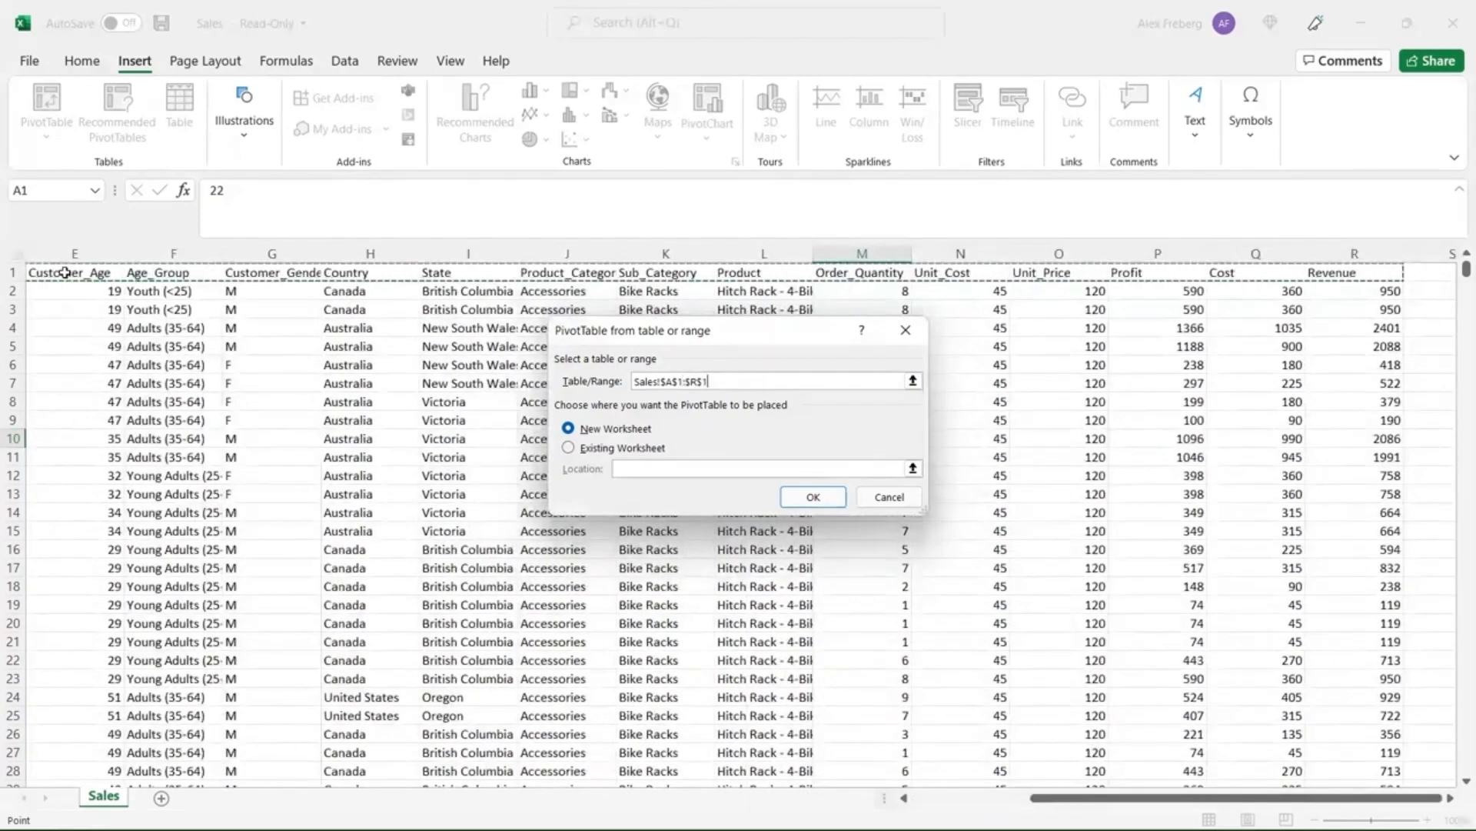
{"action": "key", "text": "ctrl+shift+Down"}
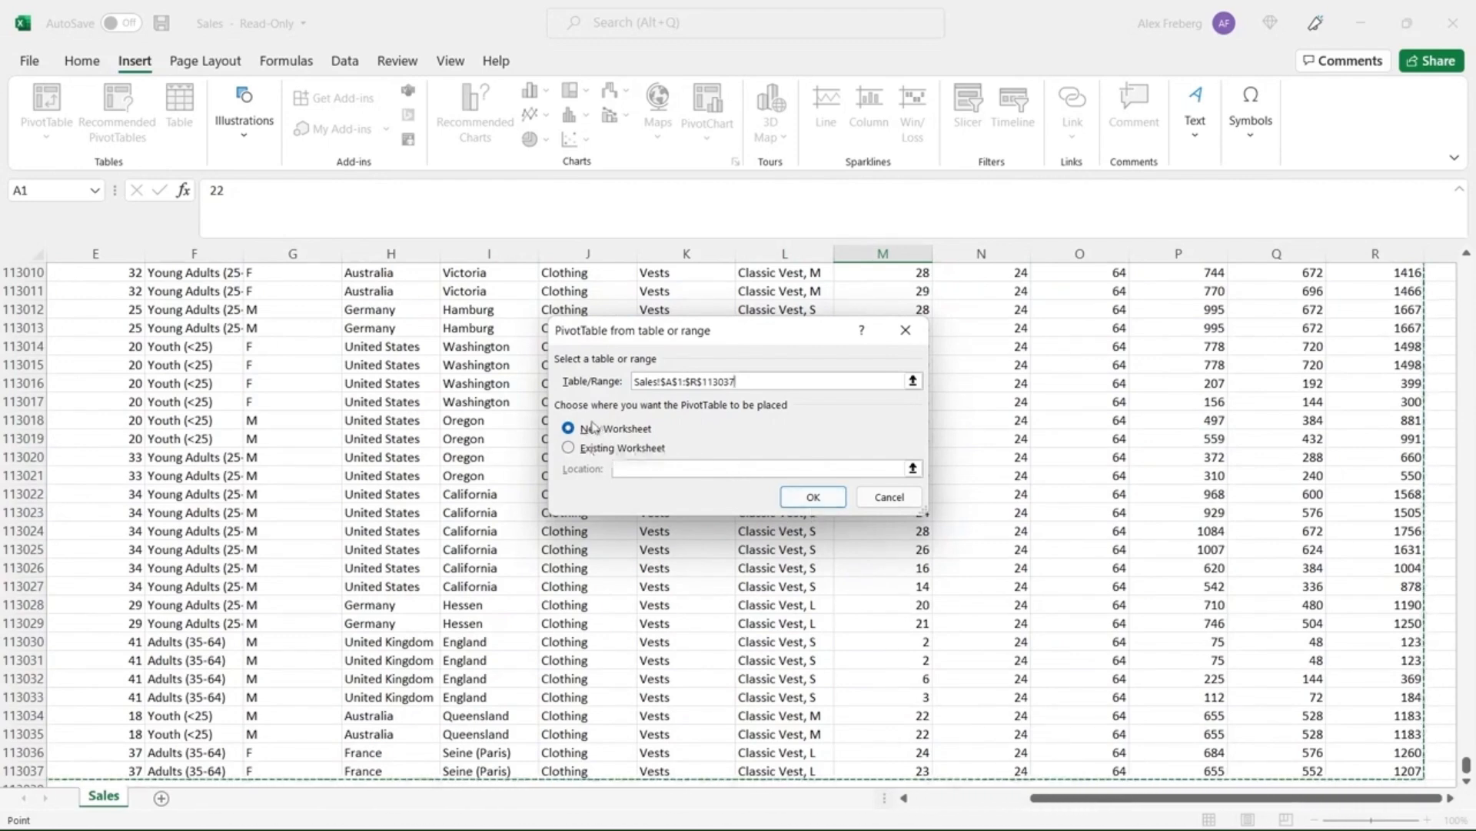
{"action": "left_click", "coordinate": [809, 496]}
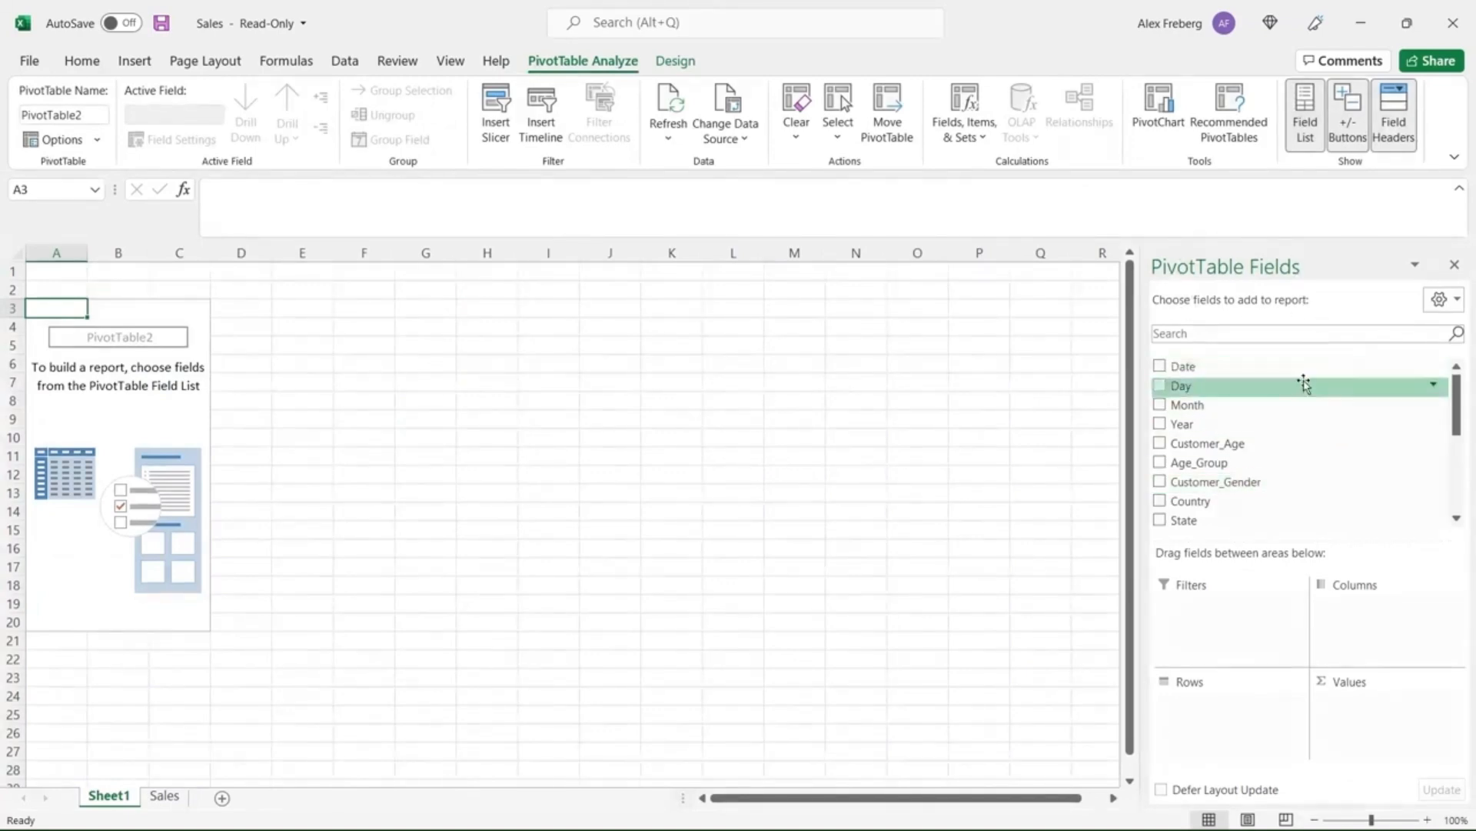
- Look through the available PivotTable fields and add Country to the Rows area
{"action": "scroll", "coordinate": [1455, 419], "scroll_direction": "down", "scroll_amount": 4}
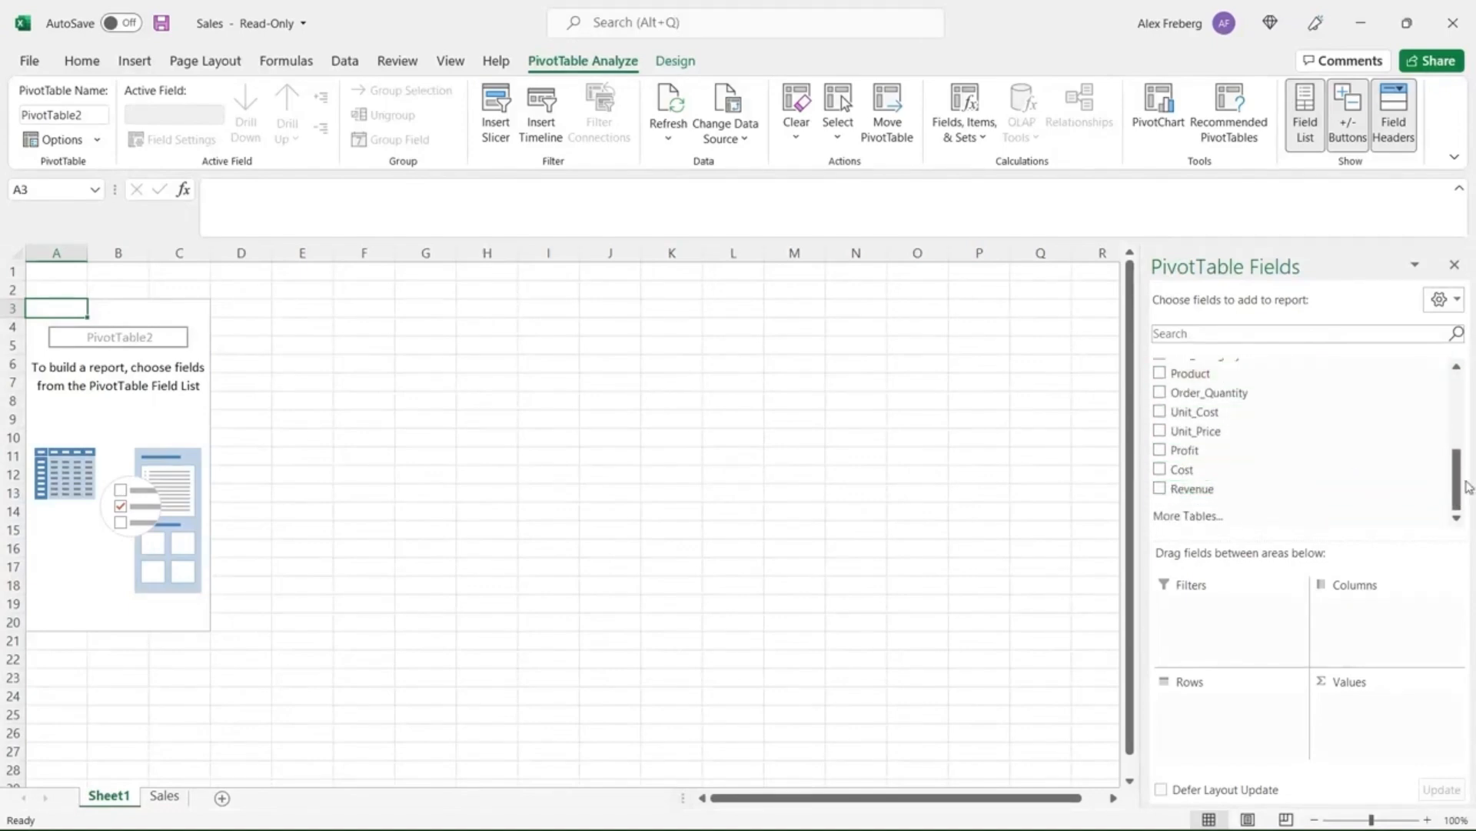
{"action": "left_click_drag", "start_coordinate": [1460, 487], "coordinate": [1460, 385]}
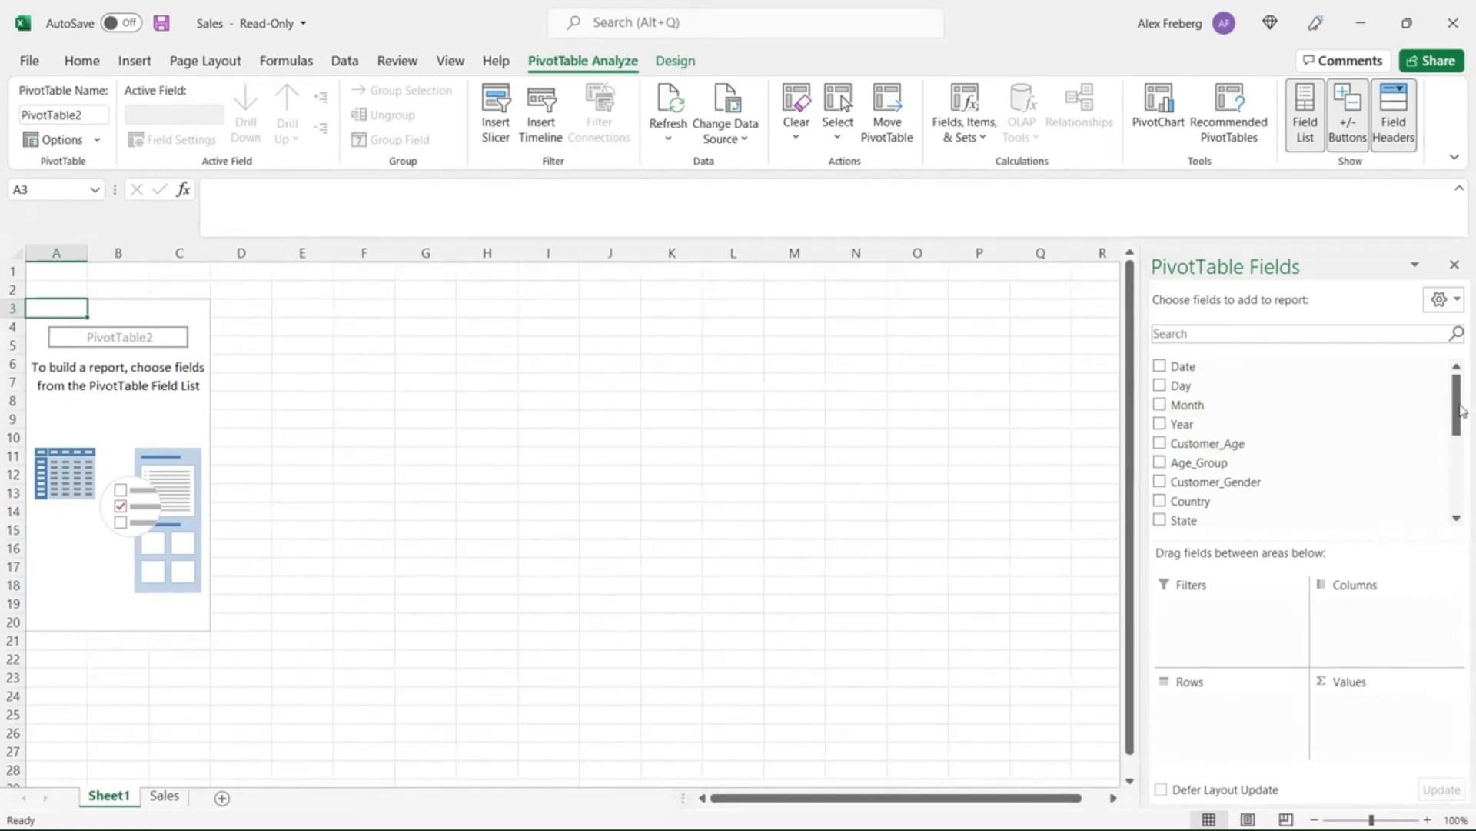
{"action": "left_click_drag", "start_coordinate": [1461, 410], "coordinate": [1461, 483]}
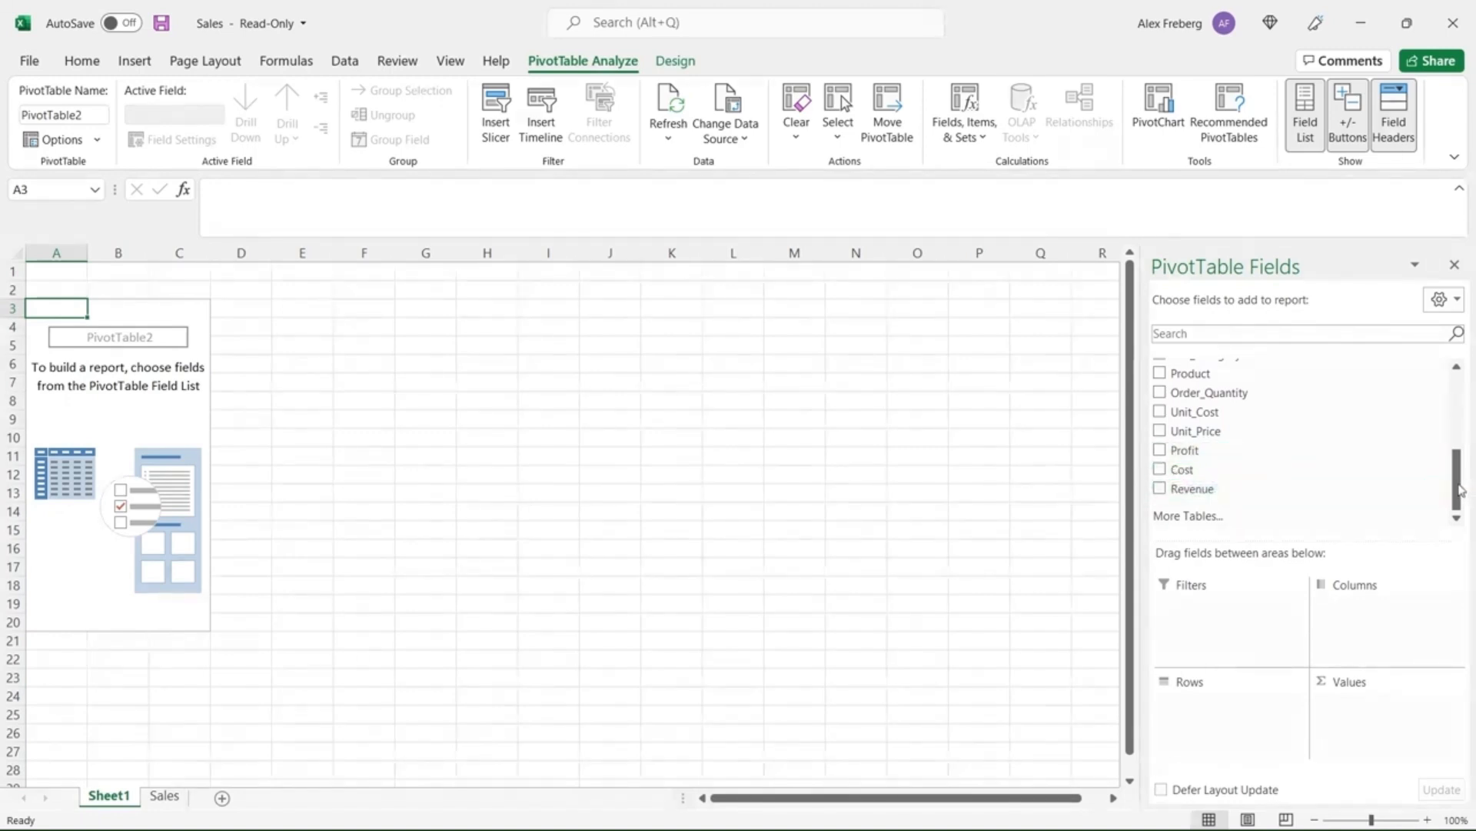
{"action": "left_click_drag", "start_coordinate": [1462, 492], "coordinate": [1461, 455]}
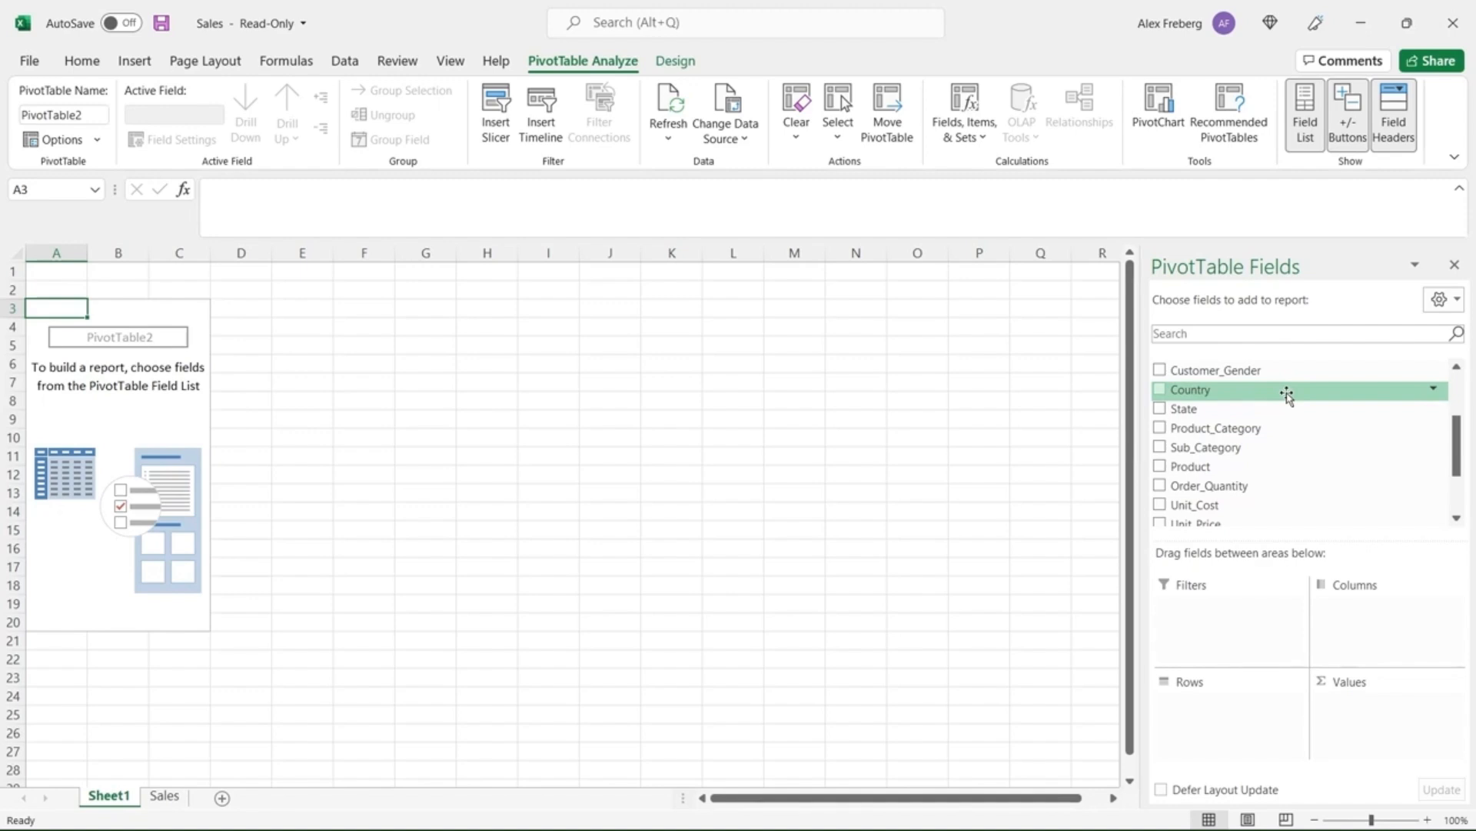
{"action": "left_click_drag", "start_coordinate": [1286, 395], "coordinate": [1235, 707]}
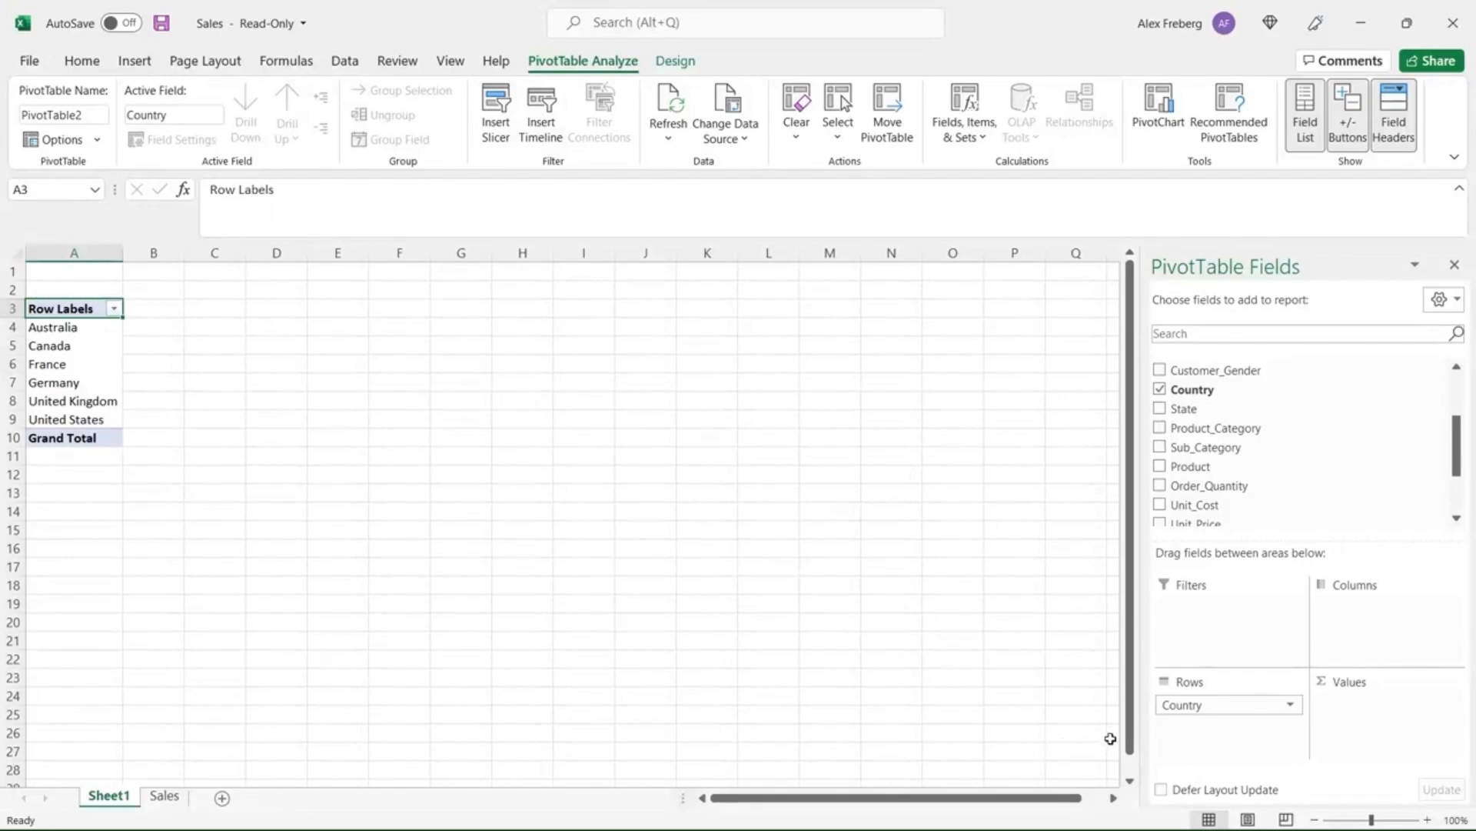
{"action": "left_click", "coordinate": [1426, 819]}
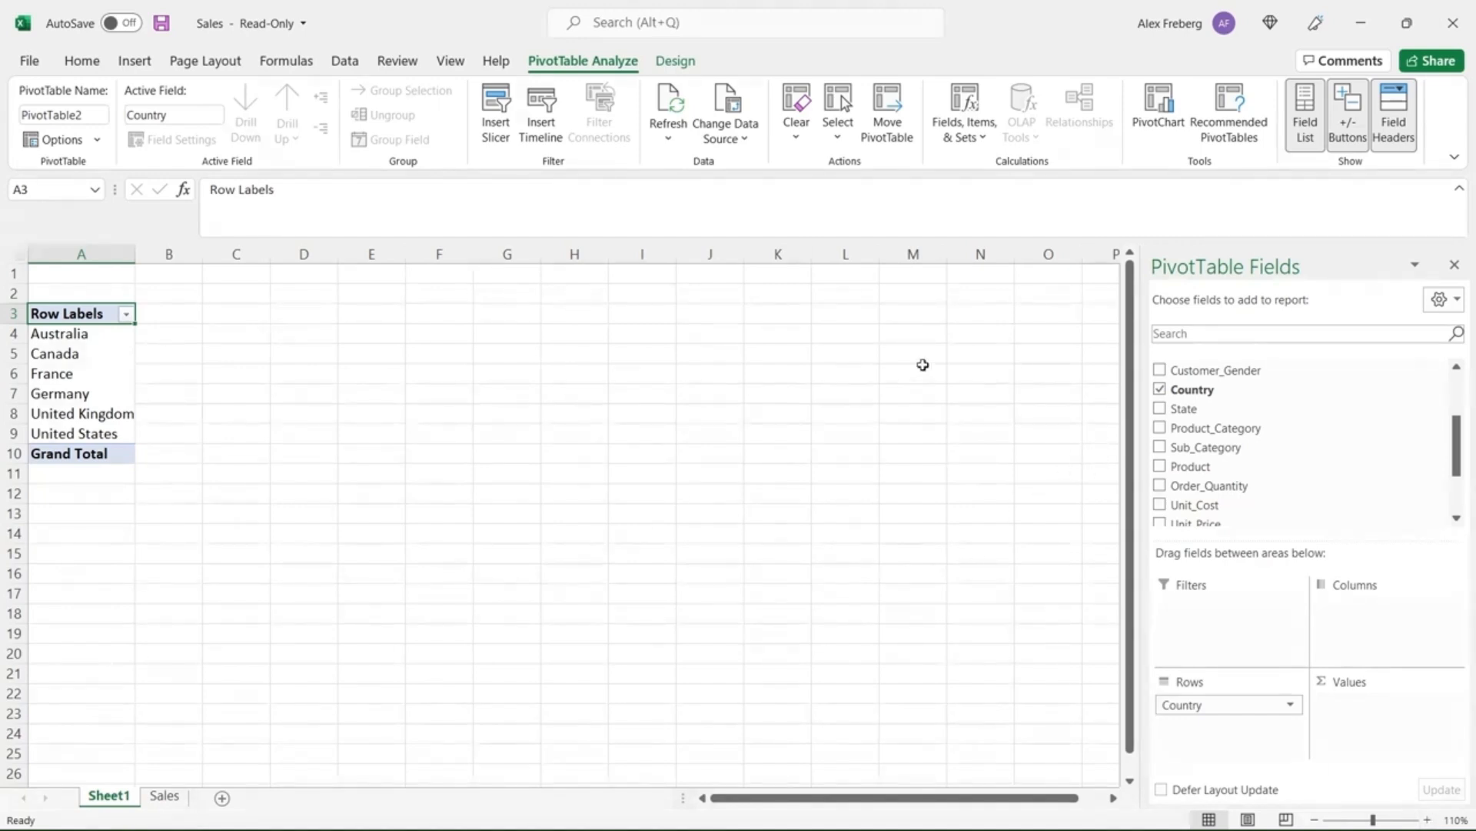
{"action": "left_click_drag", "start_coordinate": [90, 333], "coordinate": [97, 419]}
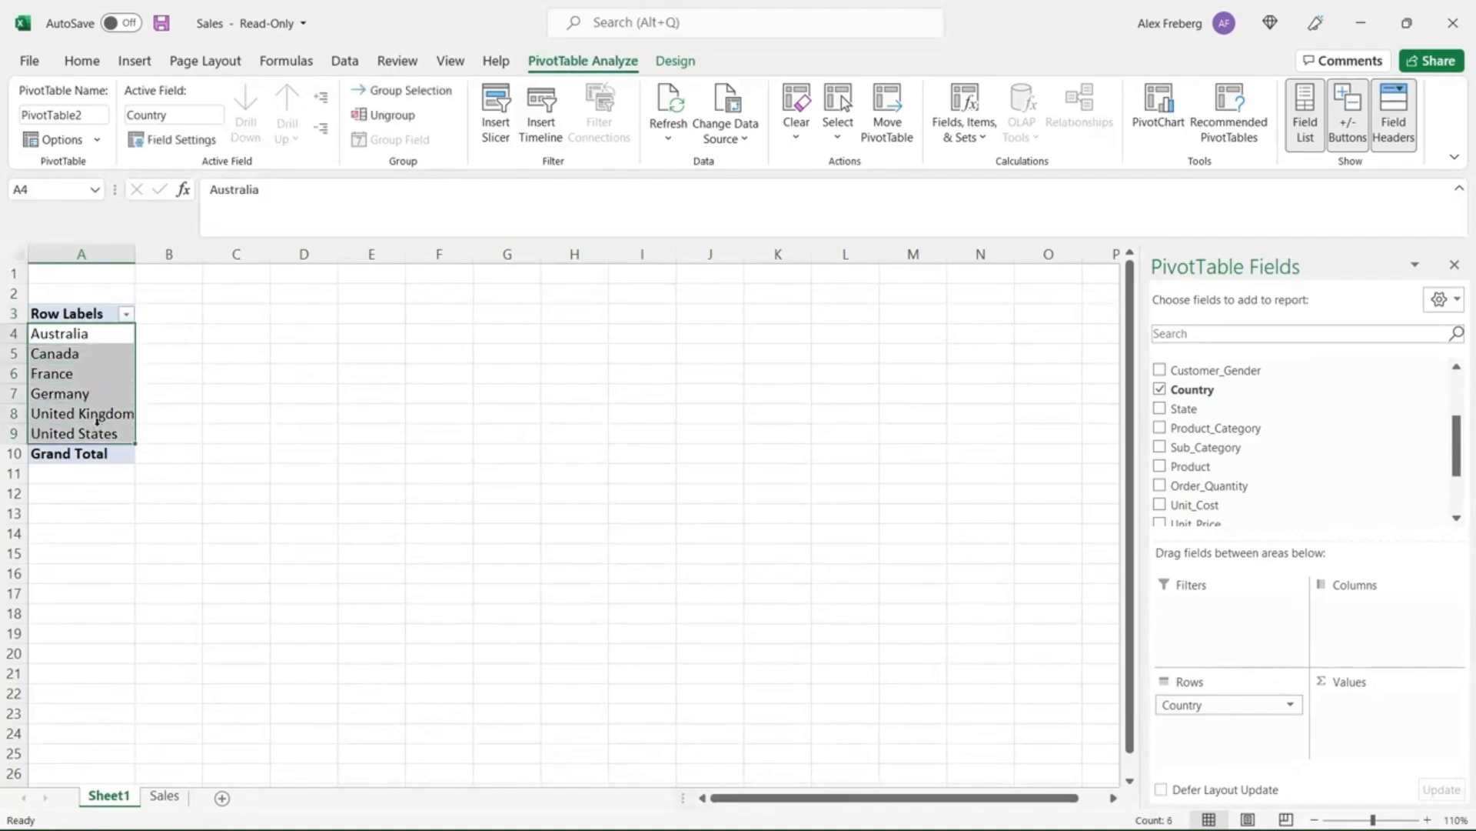
{"action": "left_click", "coordinate": [186, 412]}
- Add the State field below Country in the PivotTable's Rows area
{"action": "left_click", "coordinate": [112, 355]}
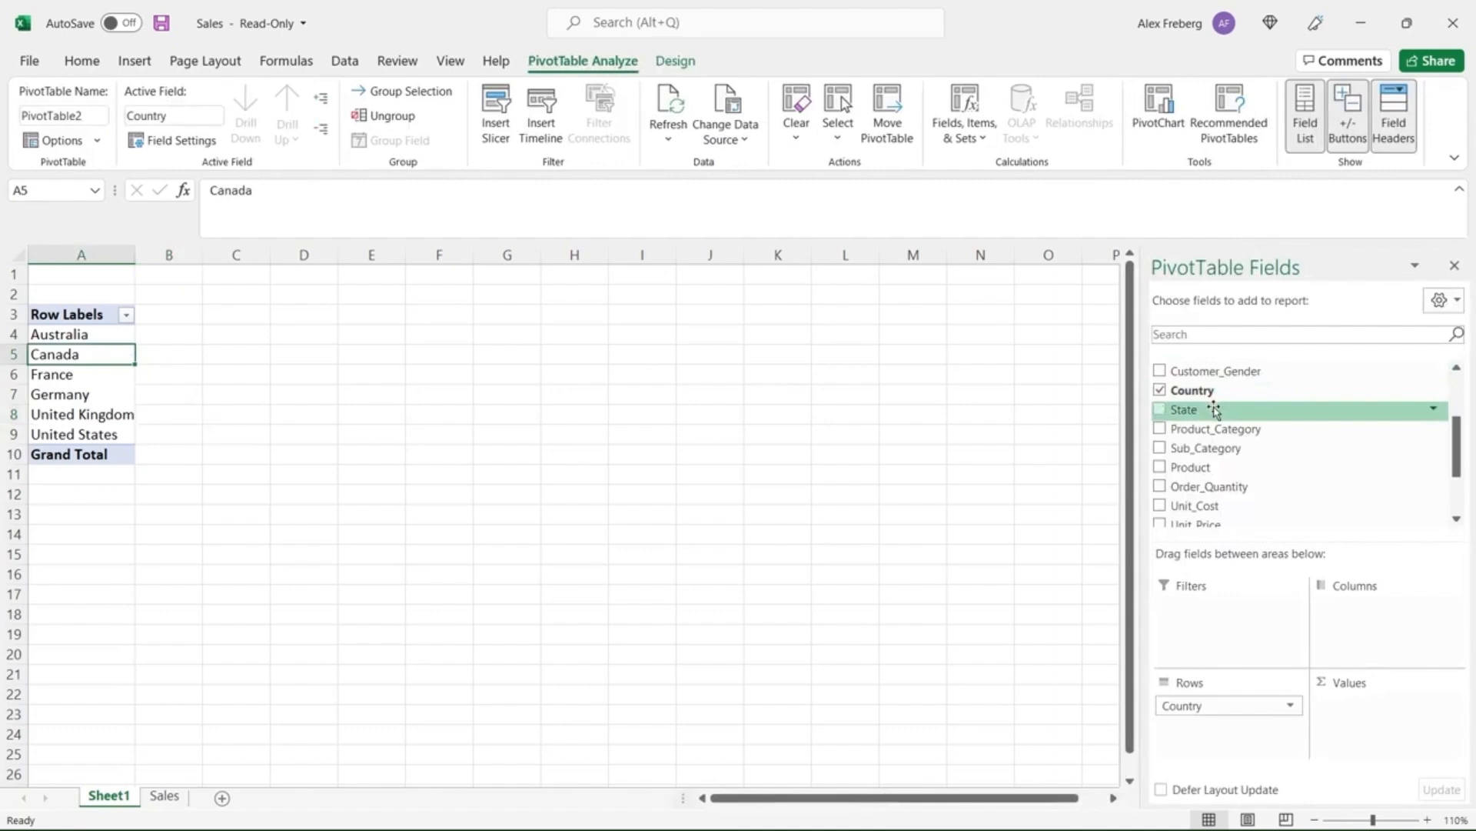
{"action": "left_click_drag", "start_coordinate": [1214, 411], "coordinate": [1213, 725]}
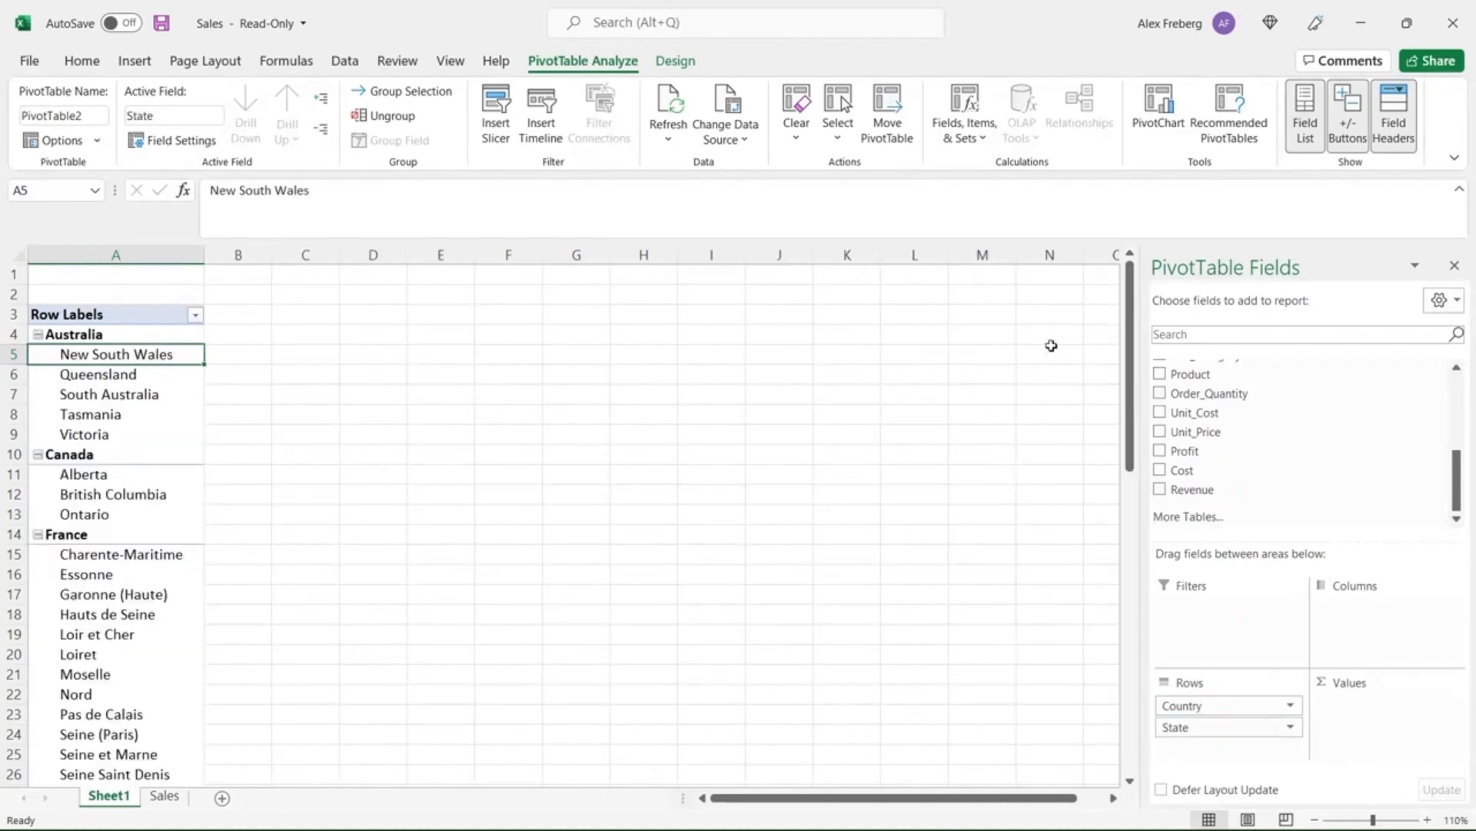
{"action": "mouse_move", "coordinate": [1131, 350]}
{"action": "left_mouse_down"}
{"action": "mouse_move", "coordinate": [1131, 666]}
{"action": "mouse_move", "coordinate": [1129, 342]}
{"action": "left_mouse_up"}
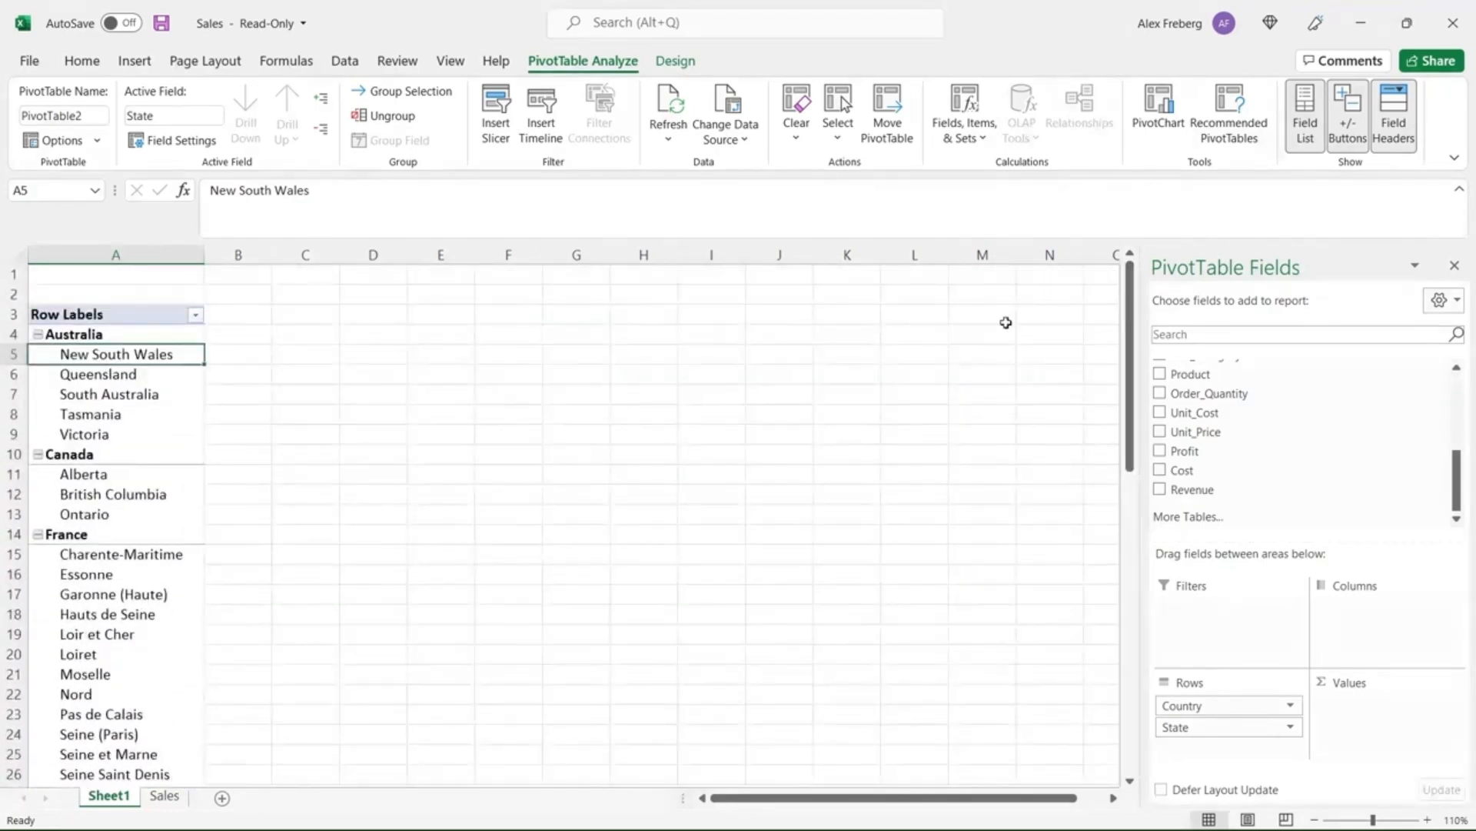
- Collapse the entire Country field in the PivotTable to hide the state rows
{"action": "right_click", "coordinate": [127, 334]}
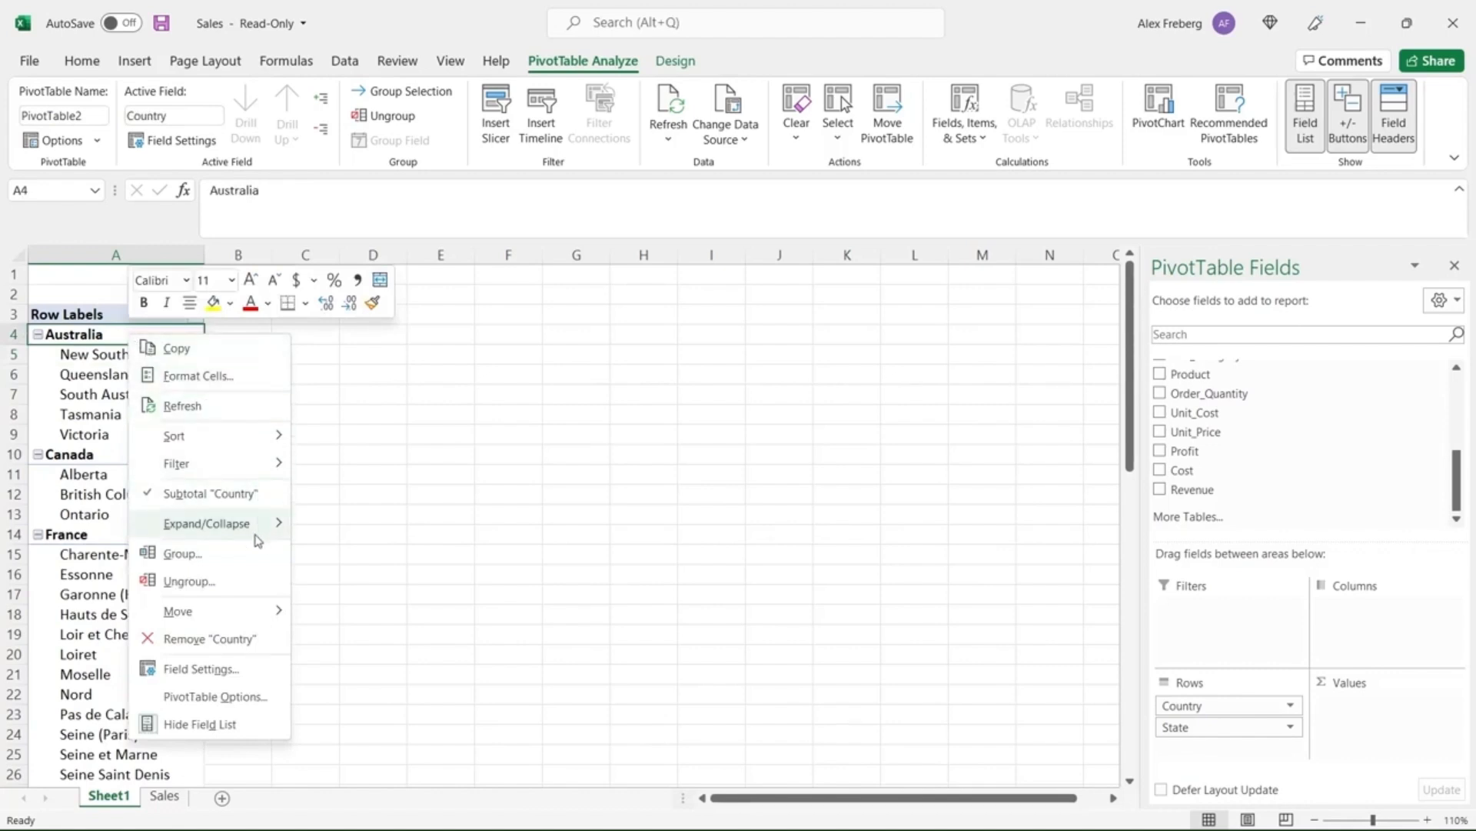
{"action": "mouse_move", "coordinate": [257, 536]}
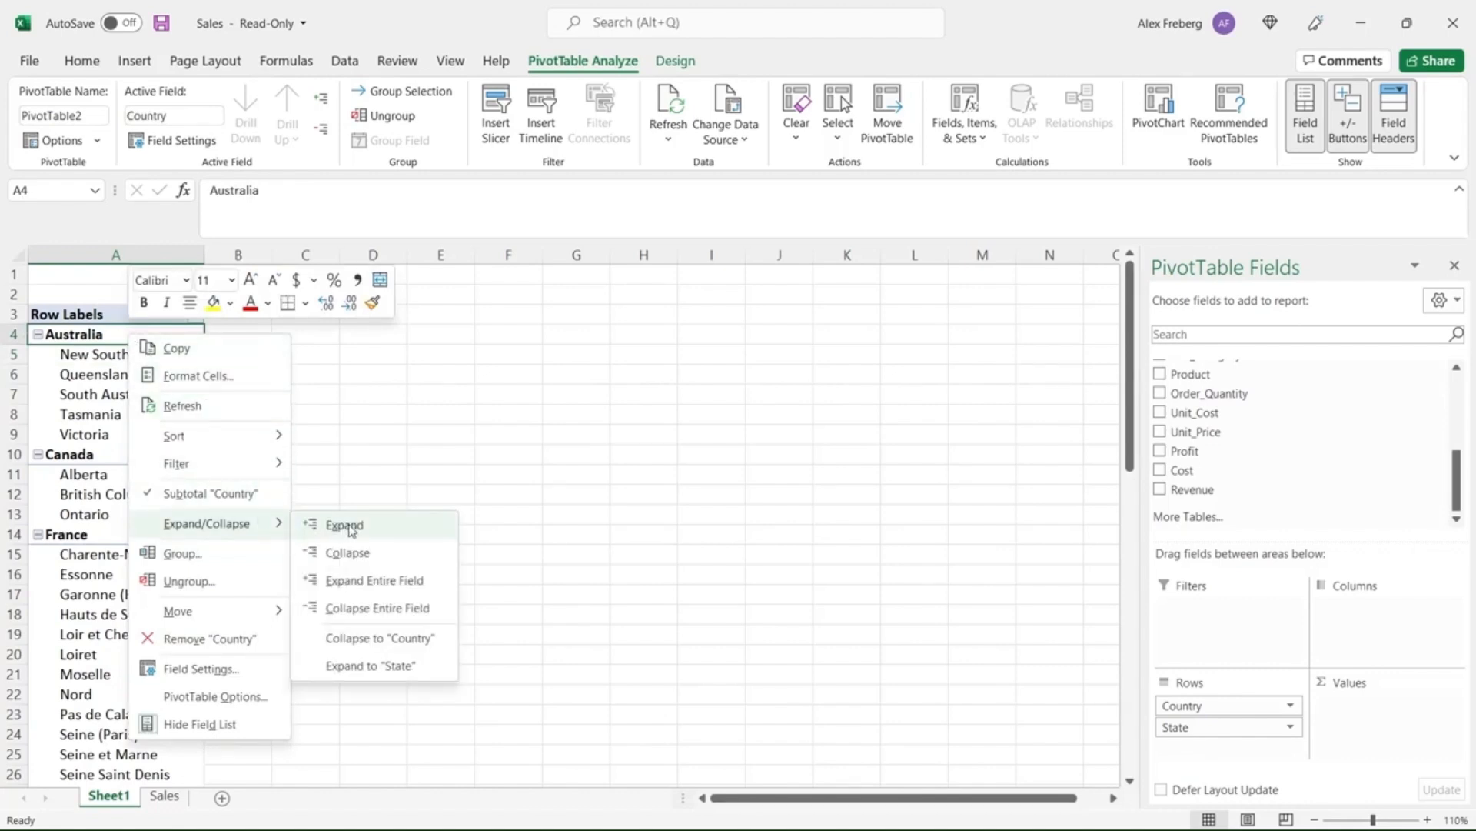
{"action": "left_click", "coordinate": [379, 609]}
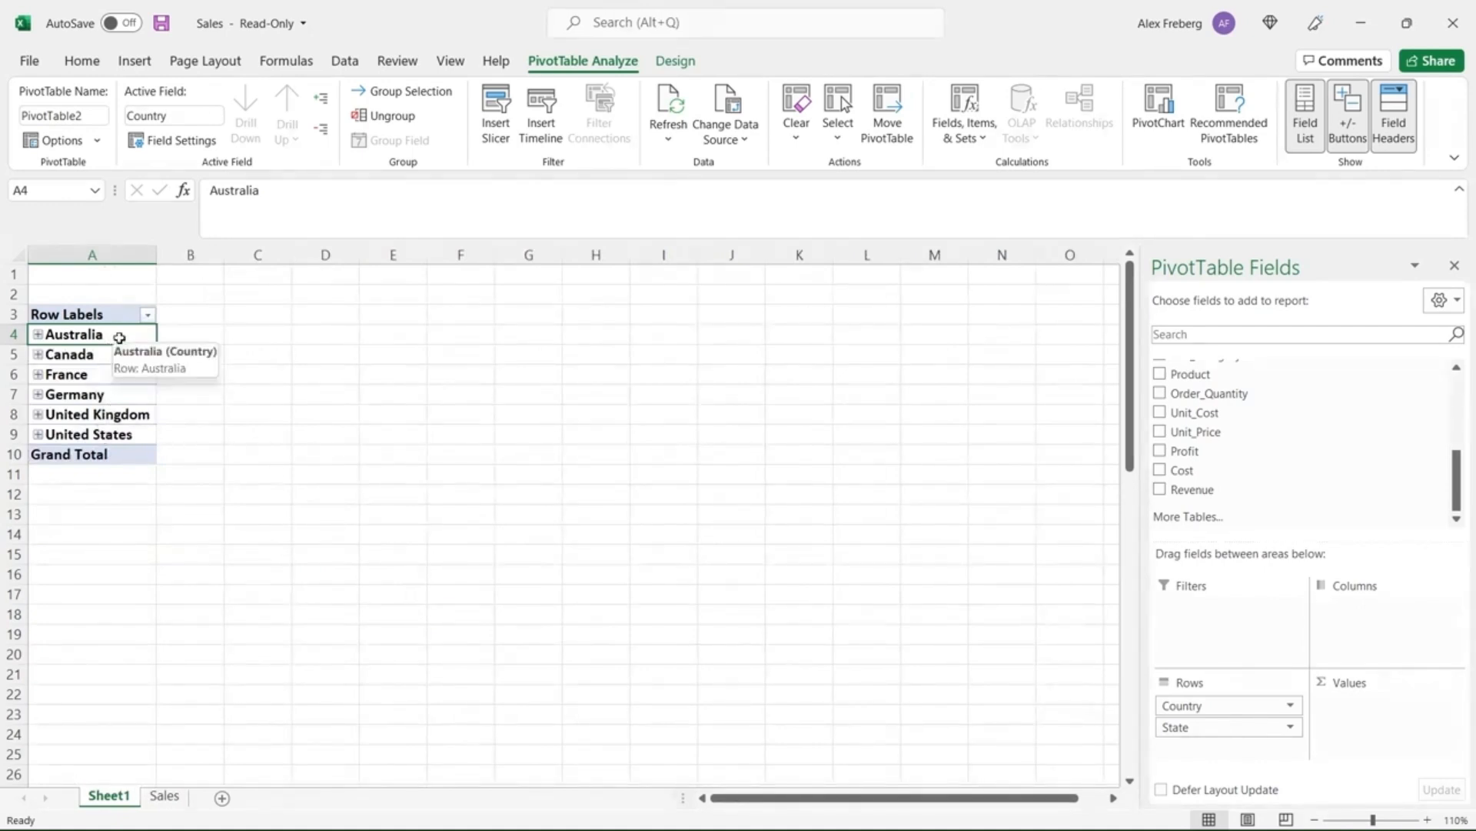
- Expand Australia in the PivotTable to view its states, then collapse it again
{"action": "left_click", "coordinate": [37, 335]}
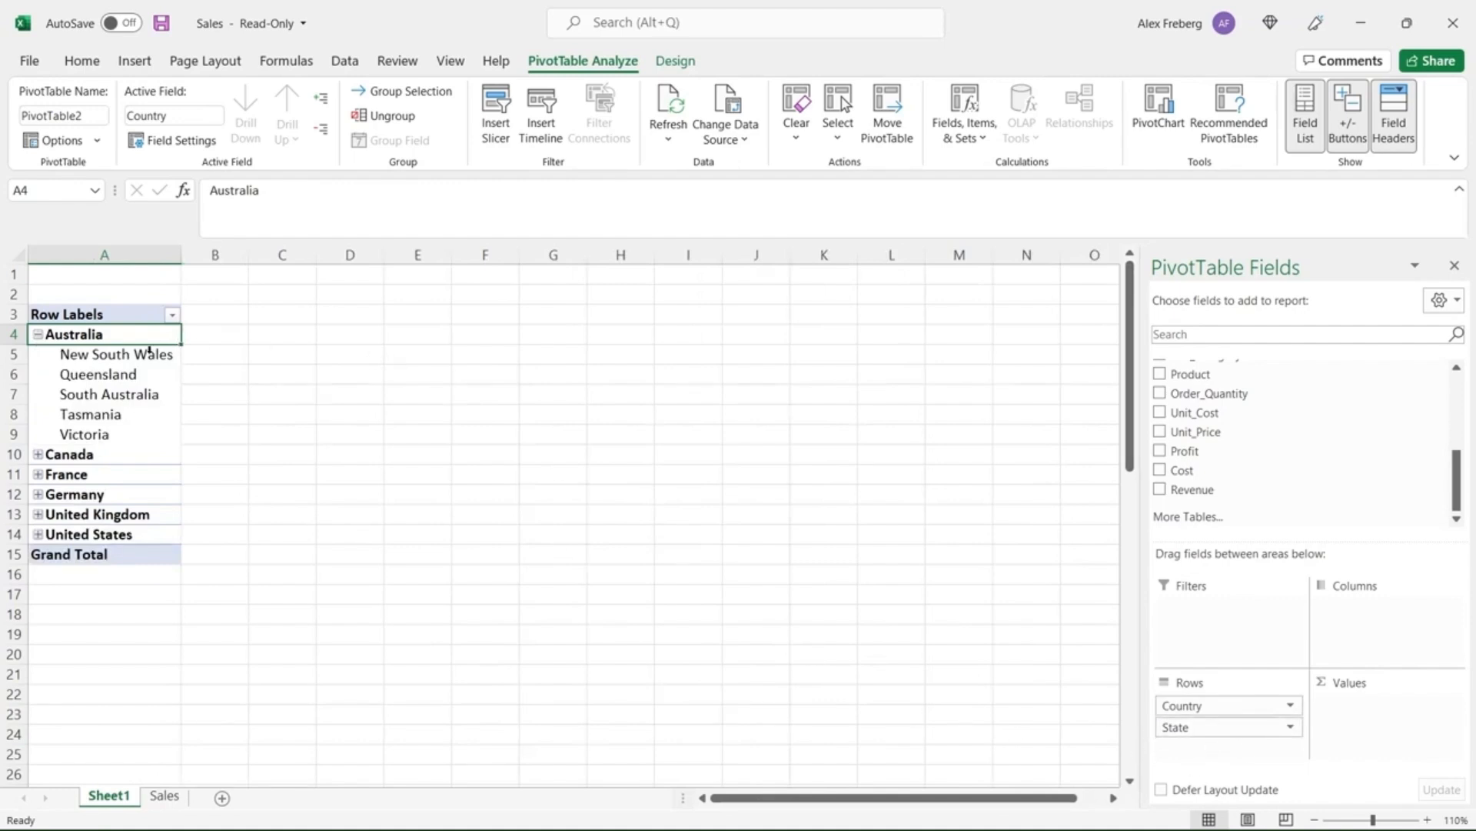
{"action": "left_click_drag", "start_coordinate": [135, 355], "coordinate": [134, 438]}
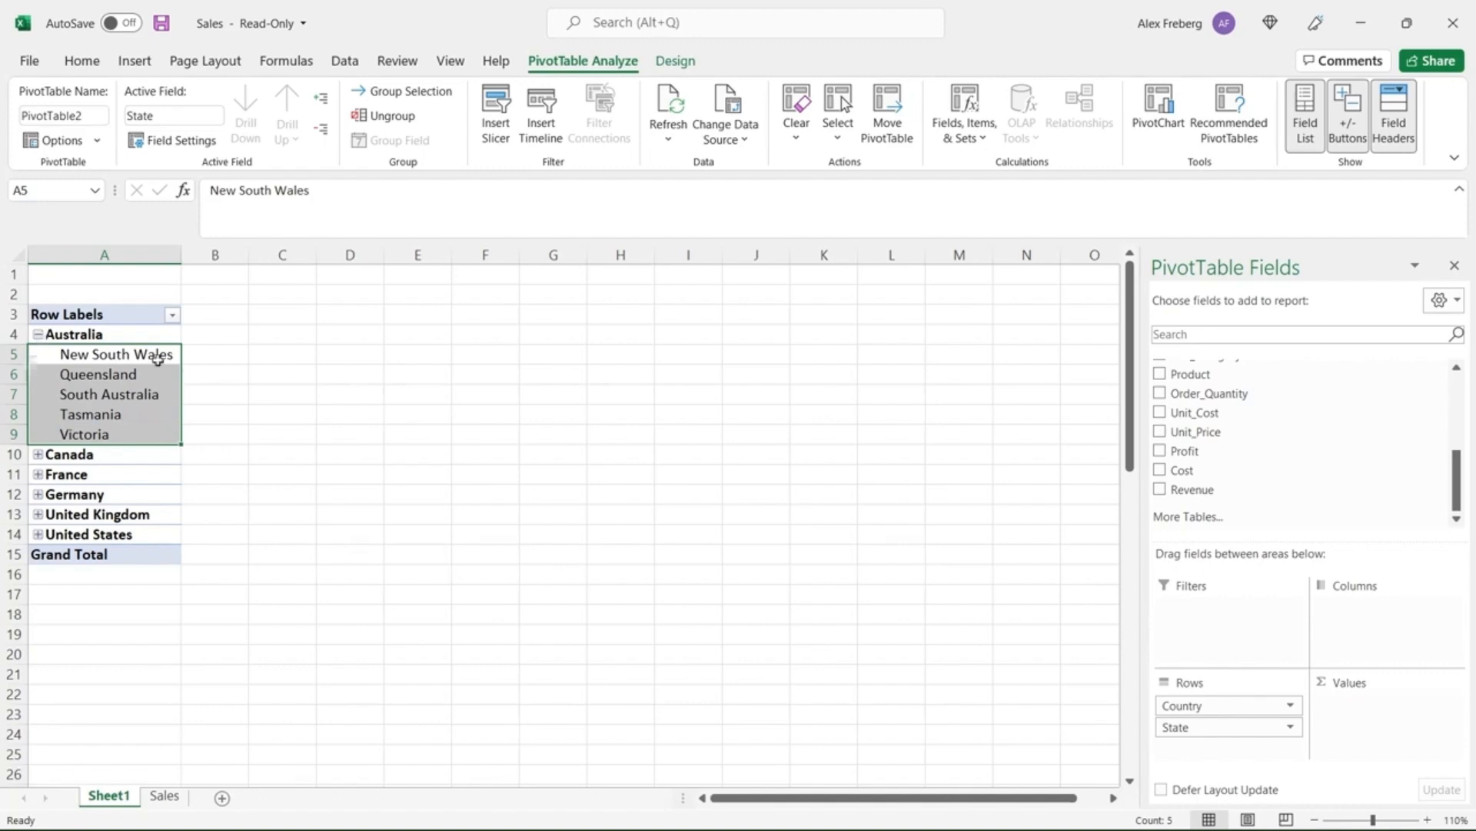
{"action": "left_click", "coordinate": [38, 334]}
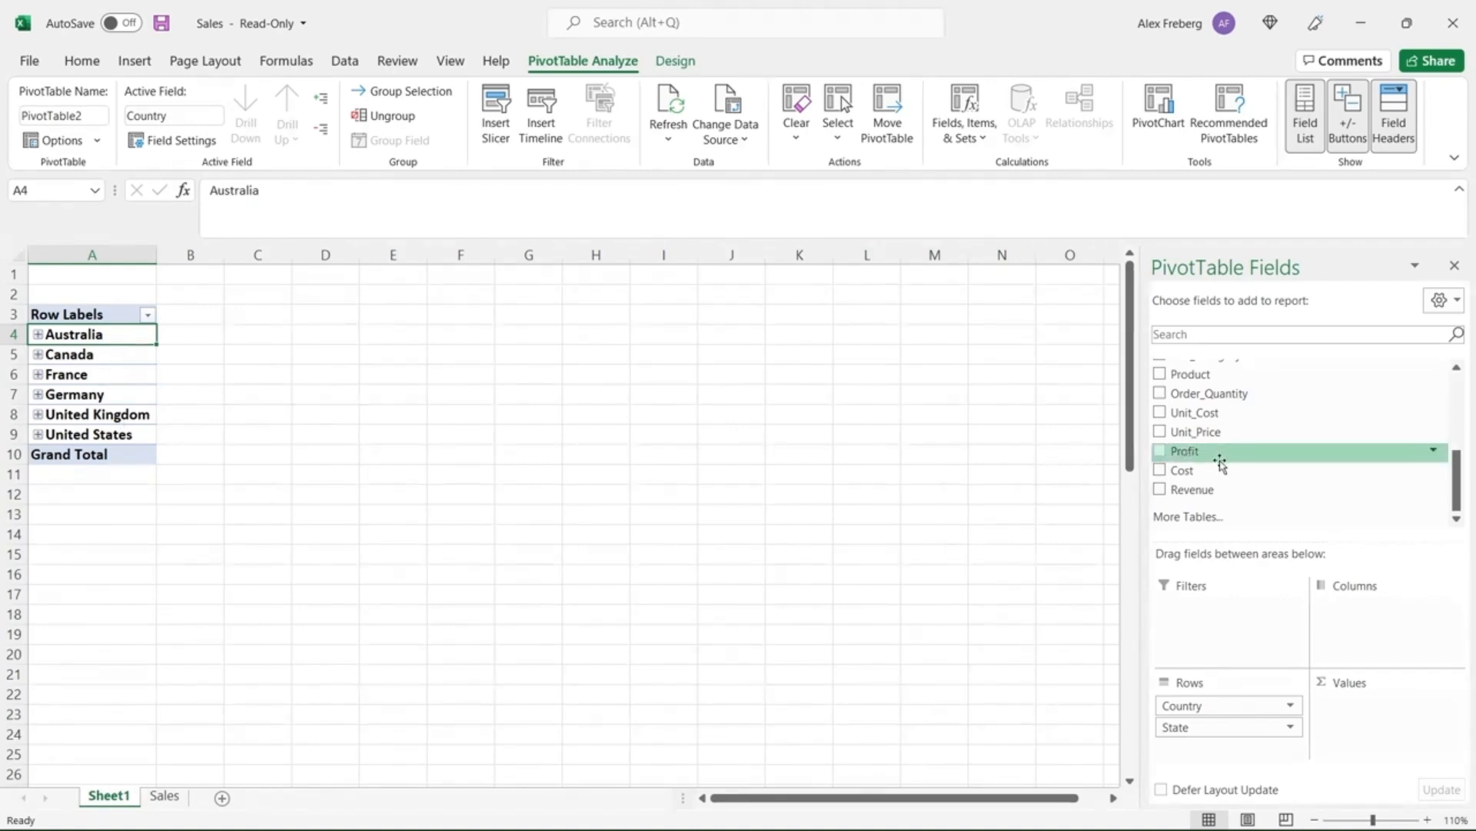
- Add Revenue to the PivotTable's Values area, then expand Australia to check revenue by state and collapse it again
{"action": "left_click_drag", "start_coordinate": [1224, 492], "coordinate": [1376, 717]}
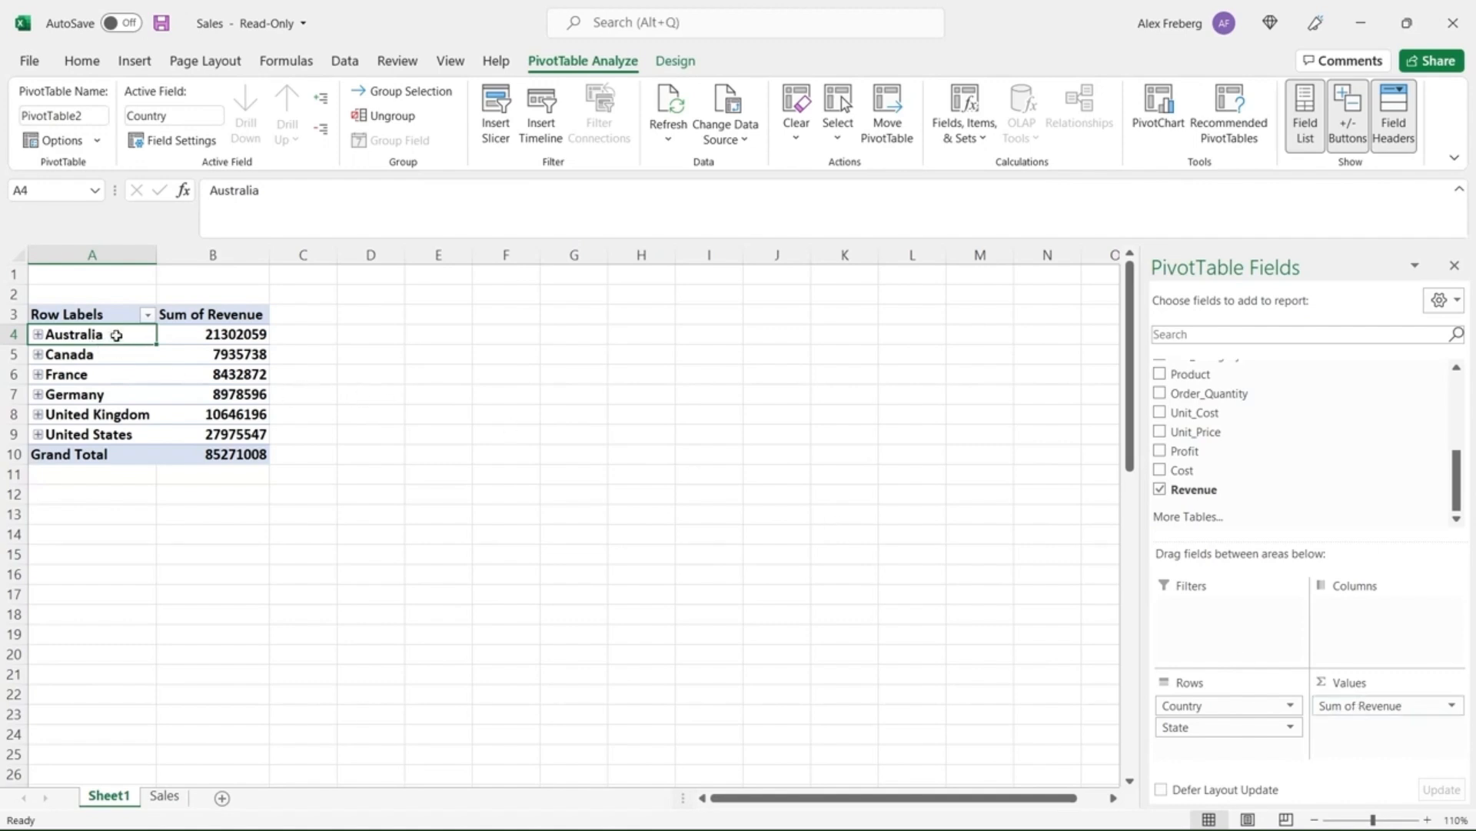
{"action": "left_click", "coordinate": [38, 335]}
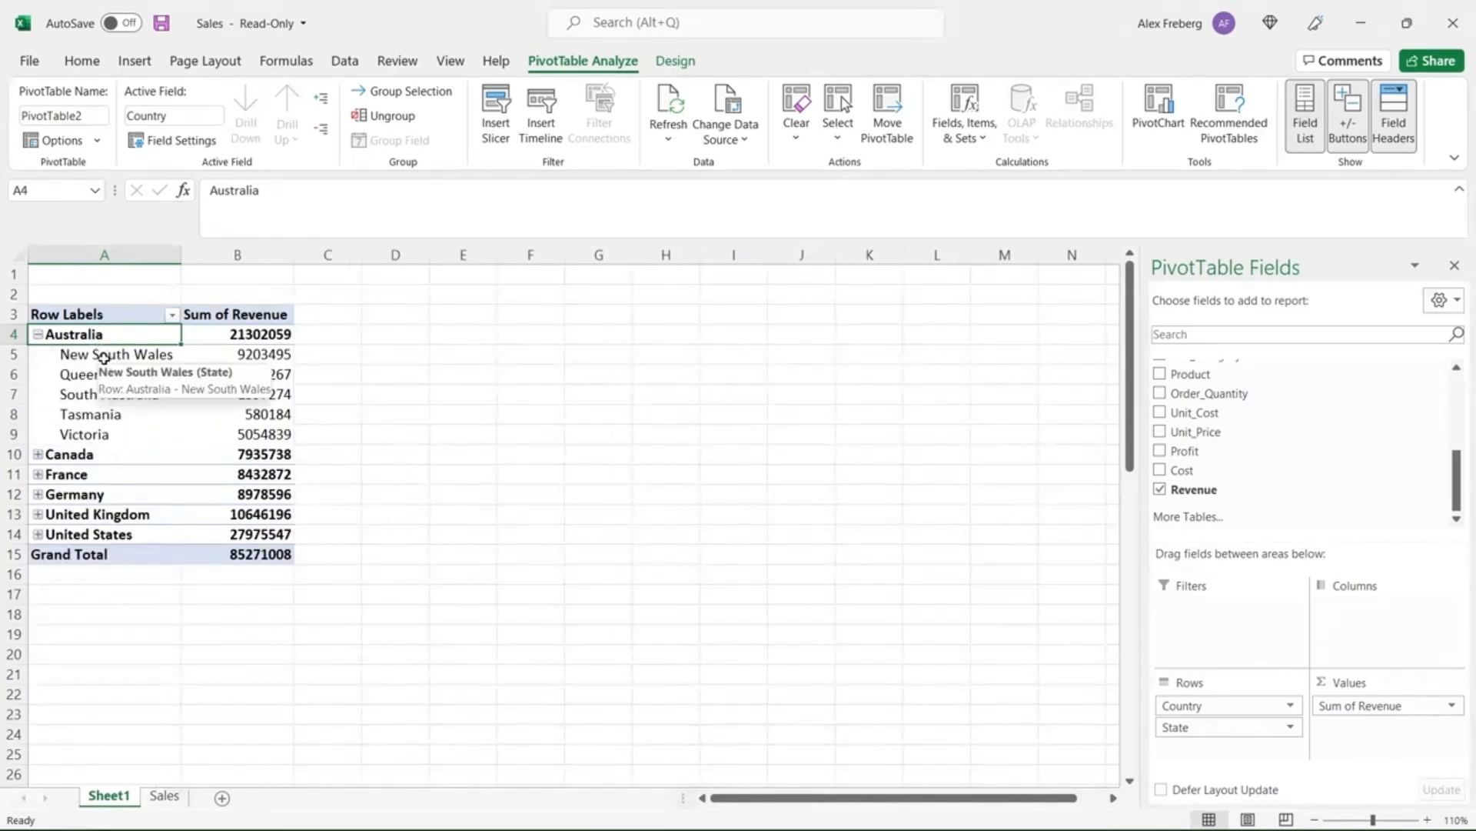
{"action": "left_click", "coordinate": [230, 353]}
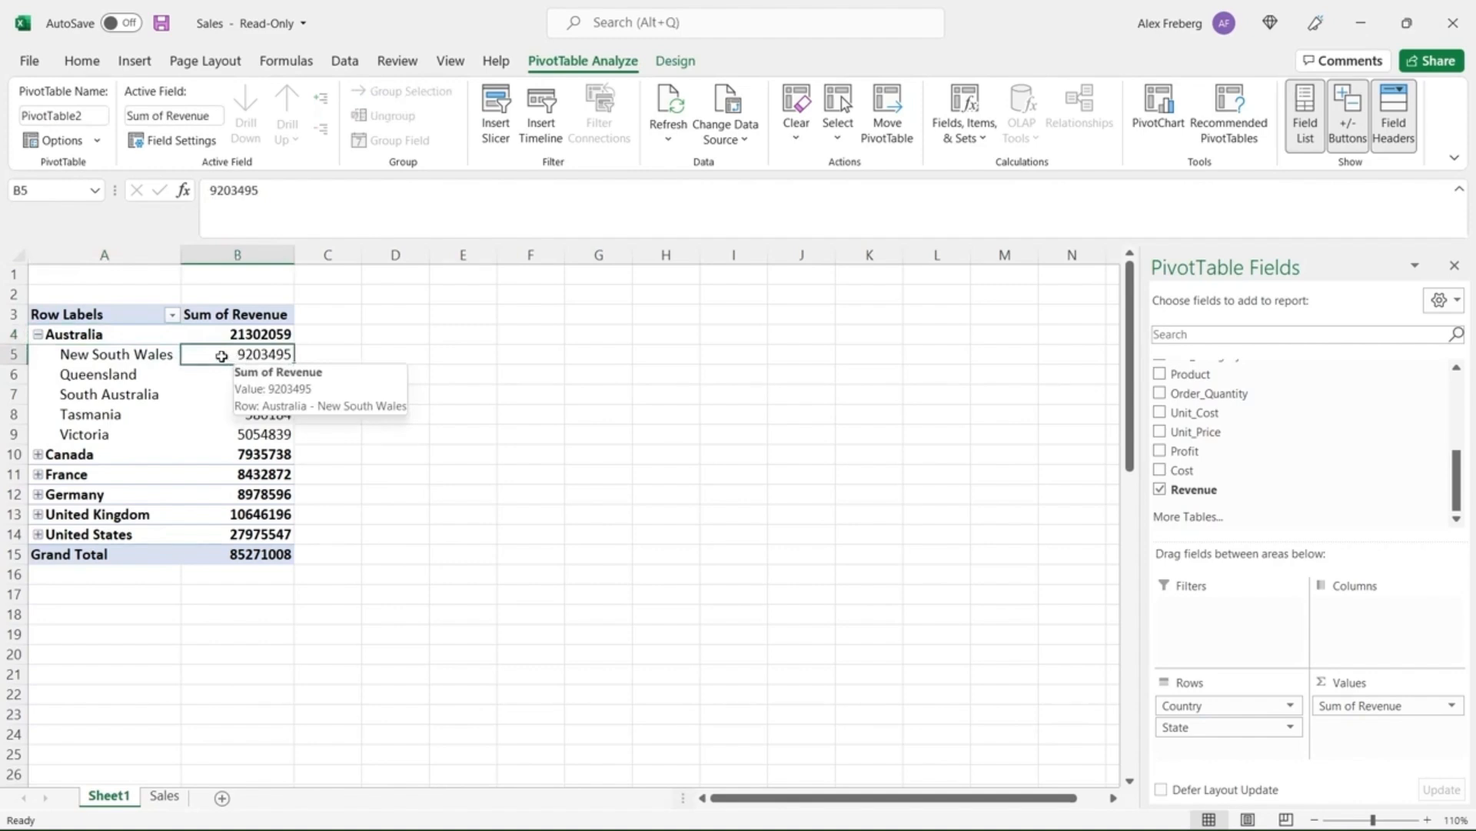
{"action": "left_click", "coordinate": [131, 374]}
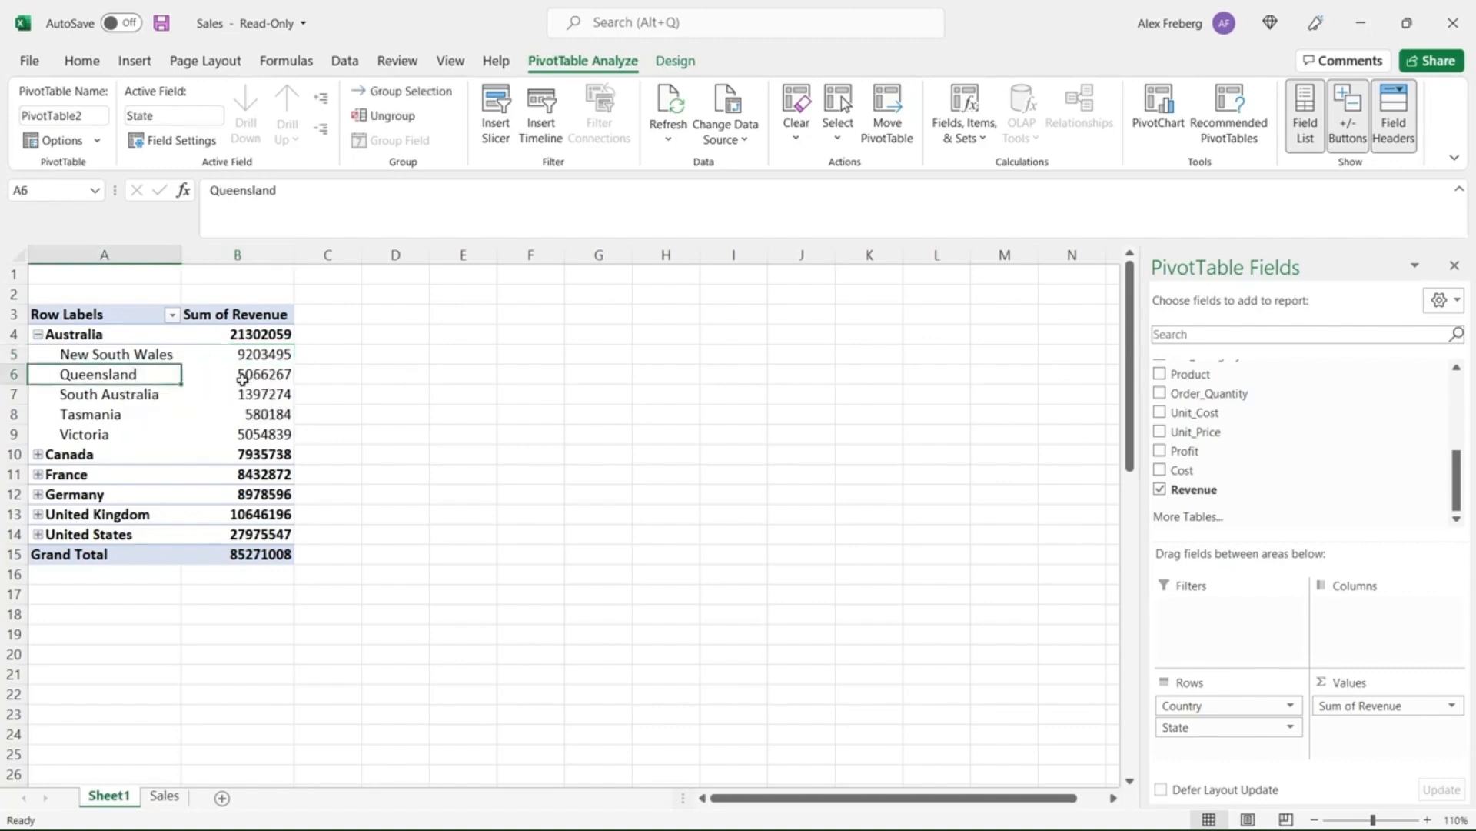
{"action": "left_click", "coordinate": [117, 393]}
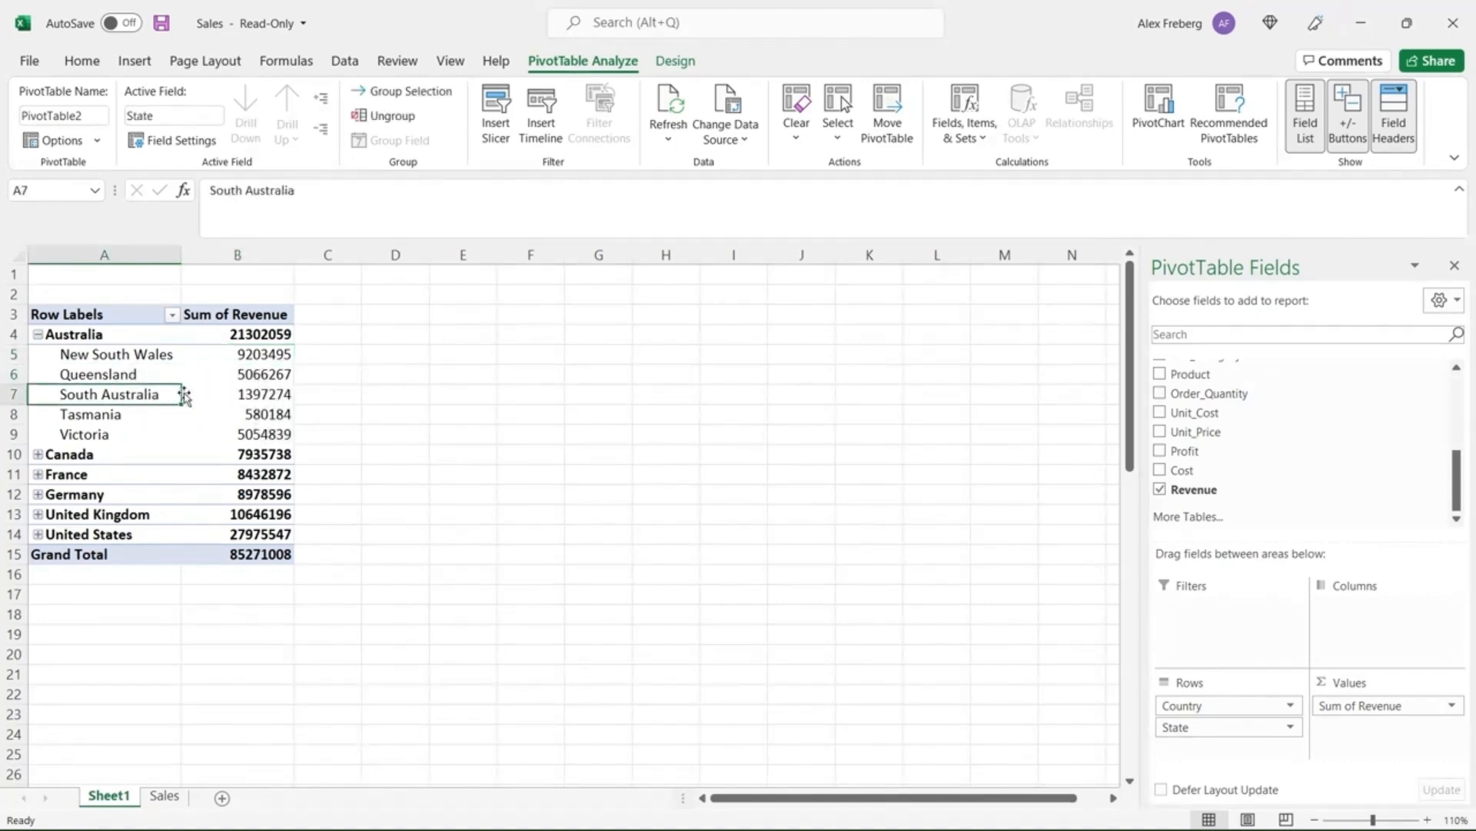
{"action": "left_click", "coordinate": [37, 335]}
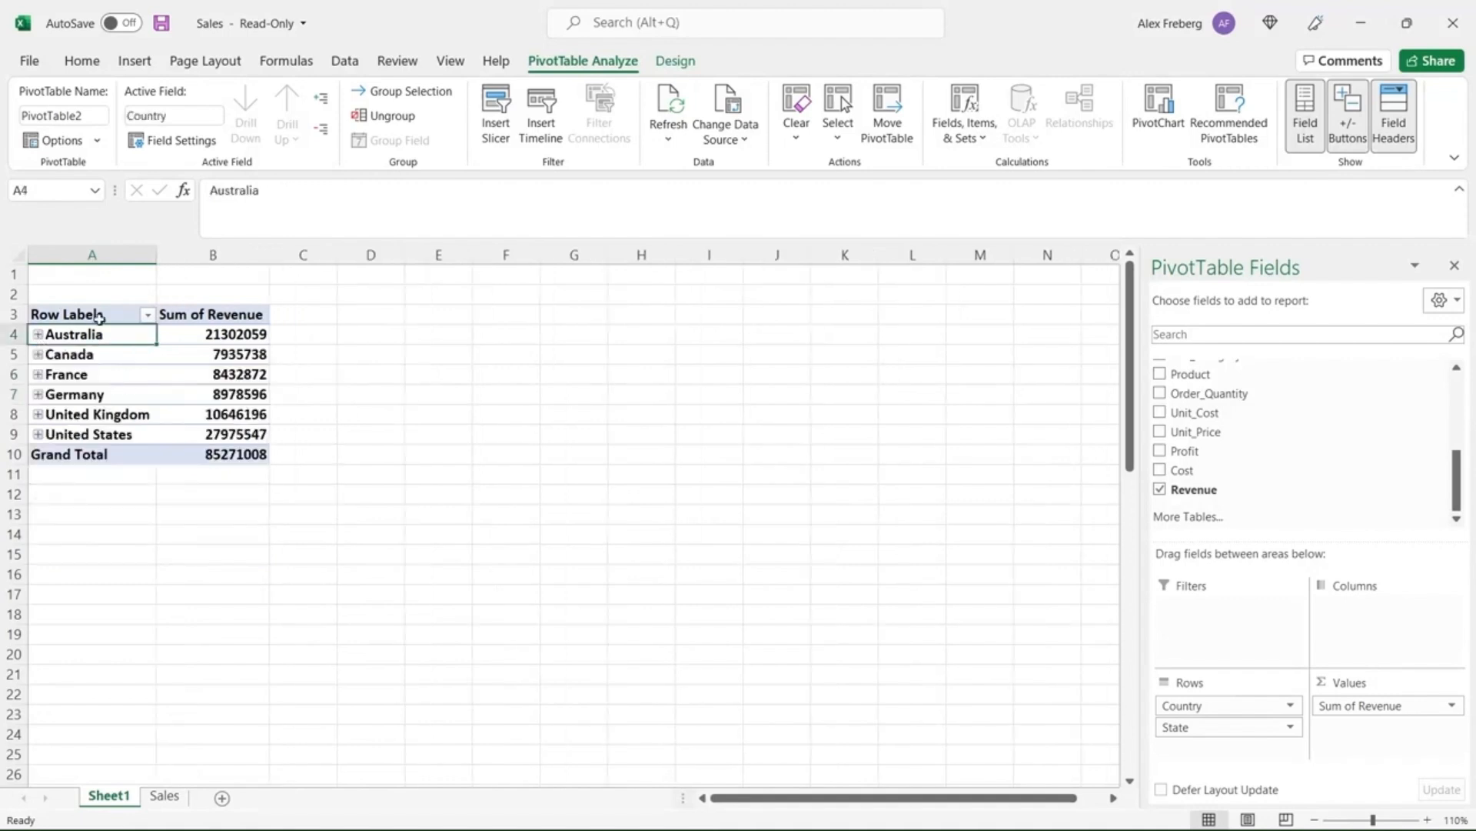
- Expand Australia once more, go through its states from New South Wales to Victoria, and collapse it
{"action": "left_click", "coordinate": [37, 335]}
{"action": "left_click", "coordinate": [90, 357]}
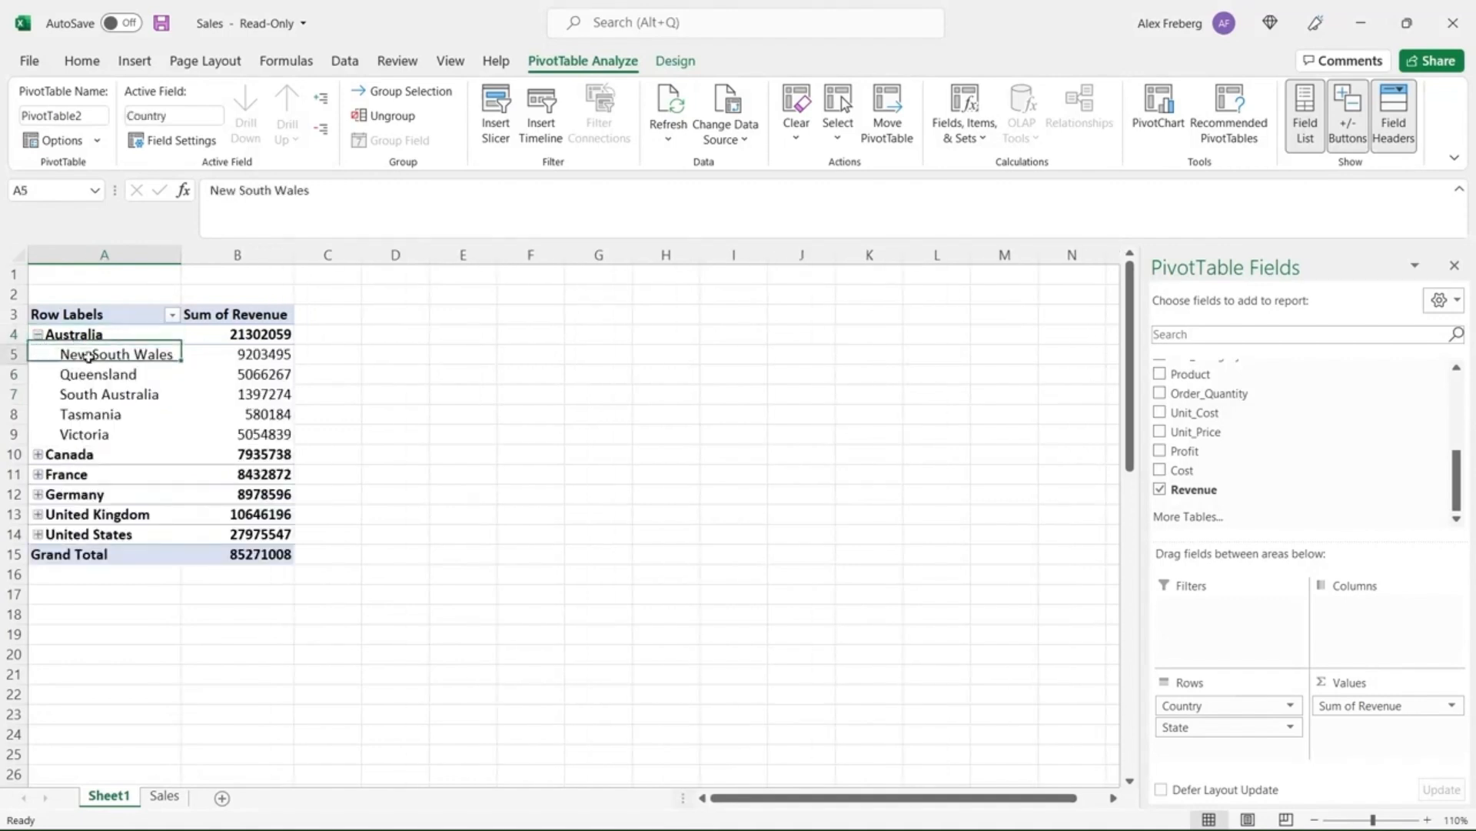
{"action": "left_click", "coordinate": [94, 374]}
{"action": "left_click", "coordinate": [104, 392]}
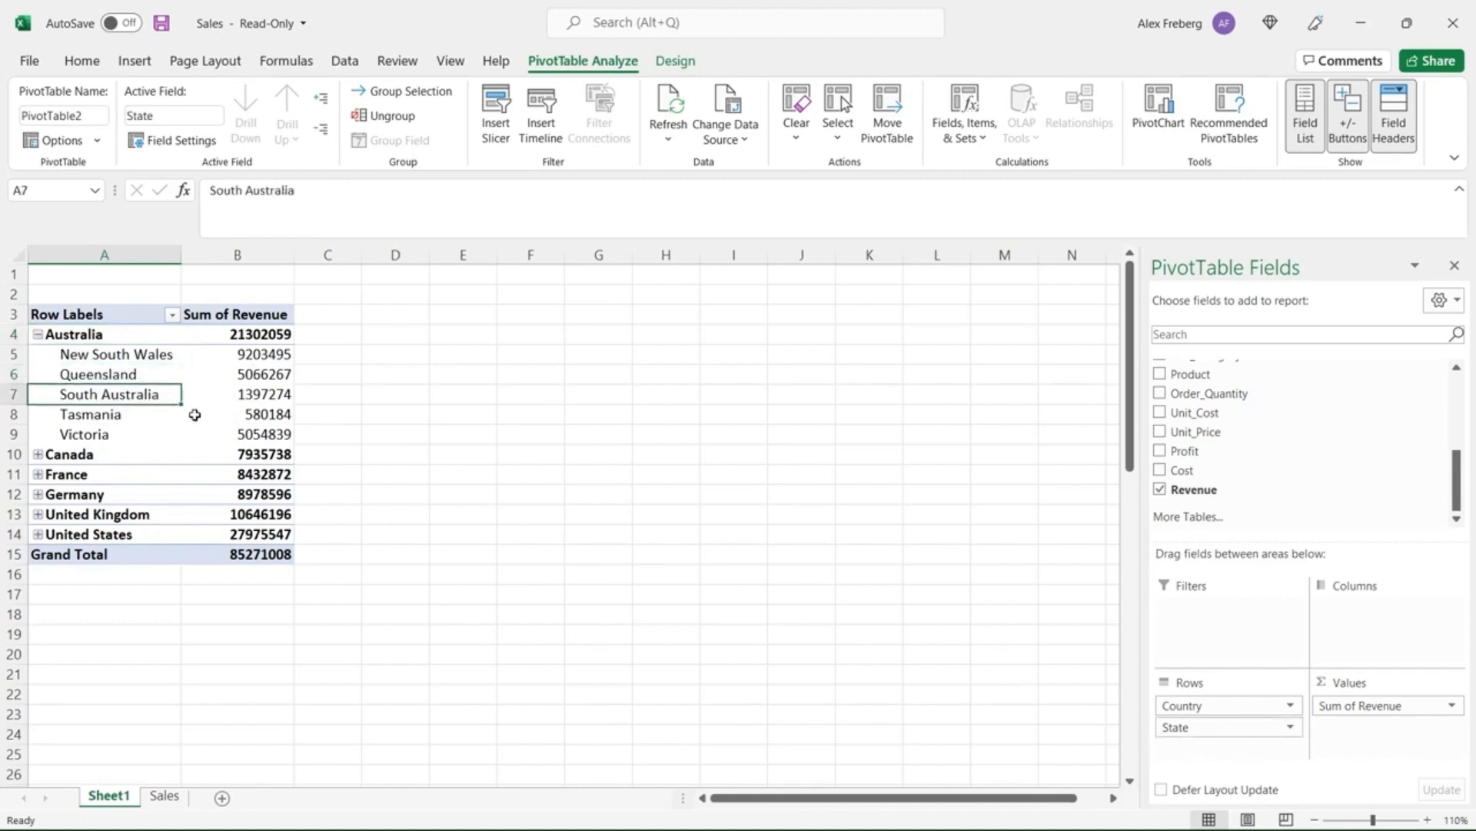
{"action": "left_click", "coordinate": [139, 413]}
{"action": "left_click", "coordinate": [126, 435]}
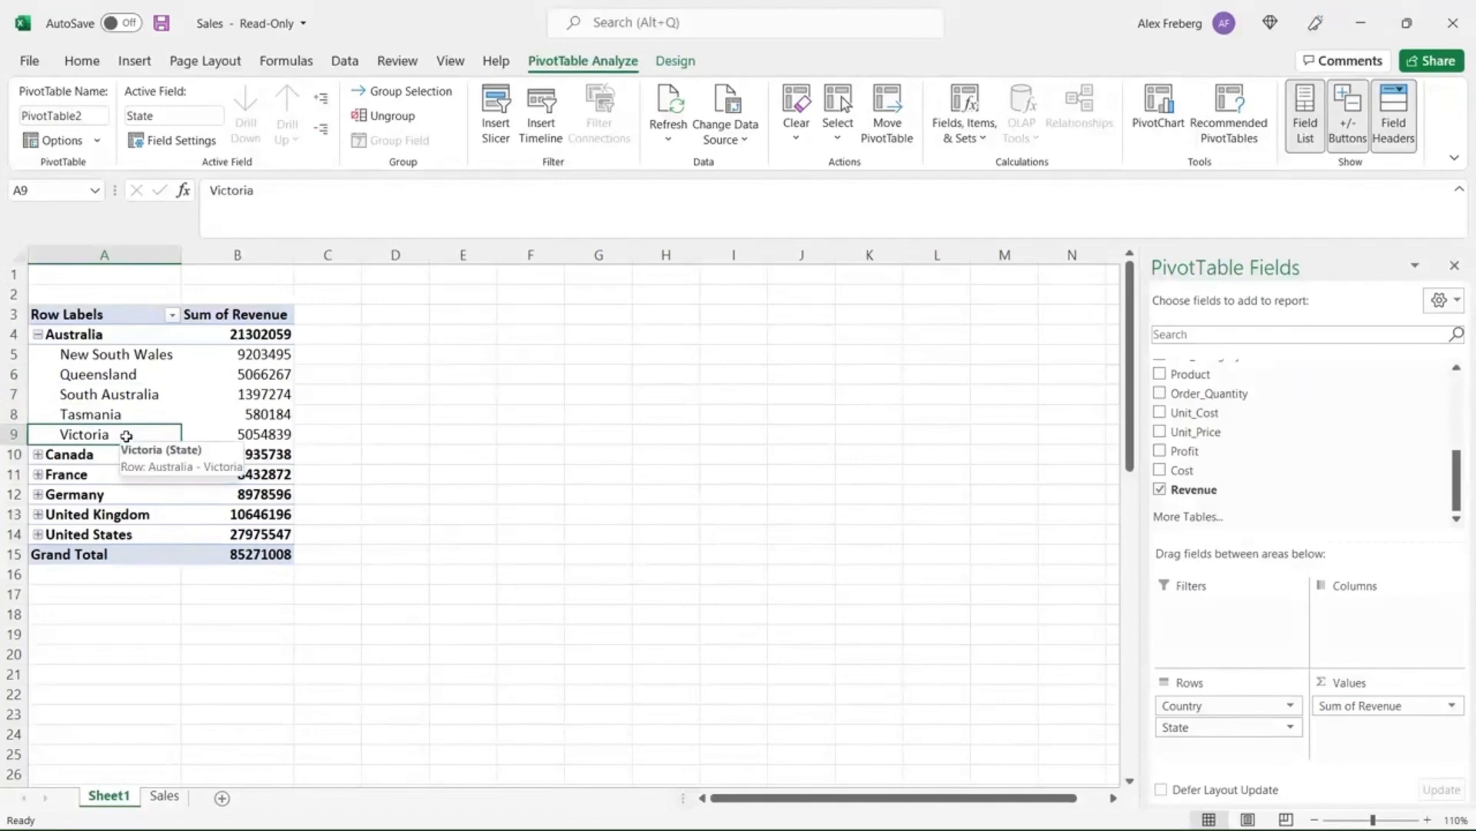
{"action": "left_click", "coordinate": [38, 334]}
- Expand Canada and France to view their revenue by state, then collapse both countries
{"action": "left_click", "coordinate": [38, 355]}
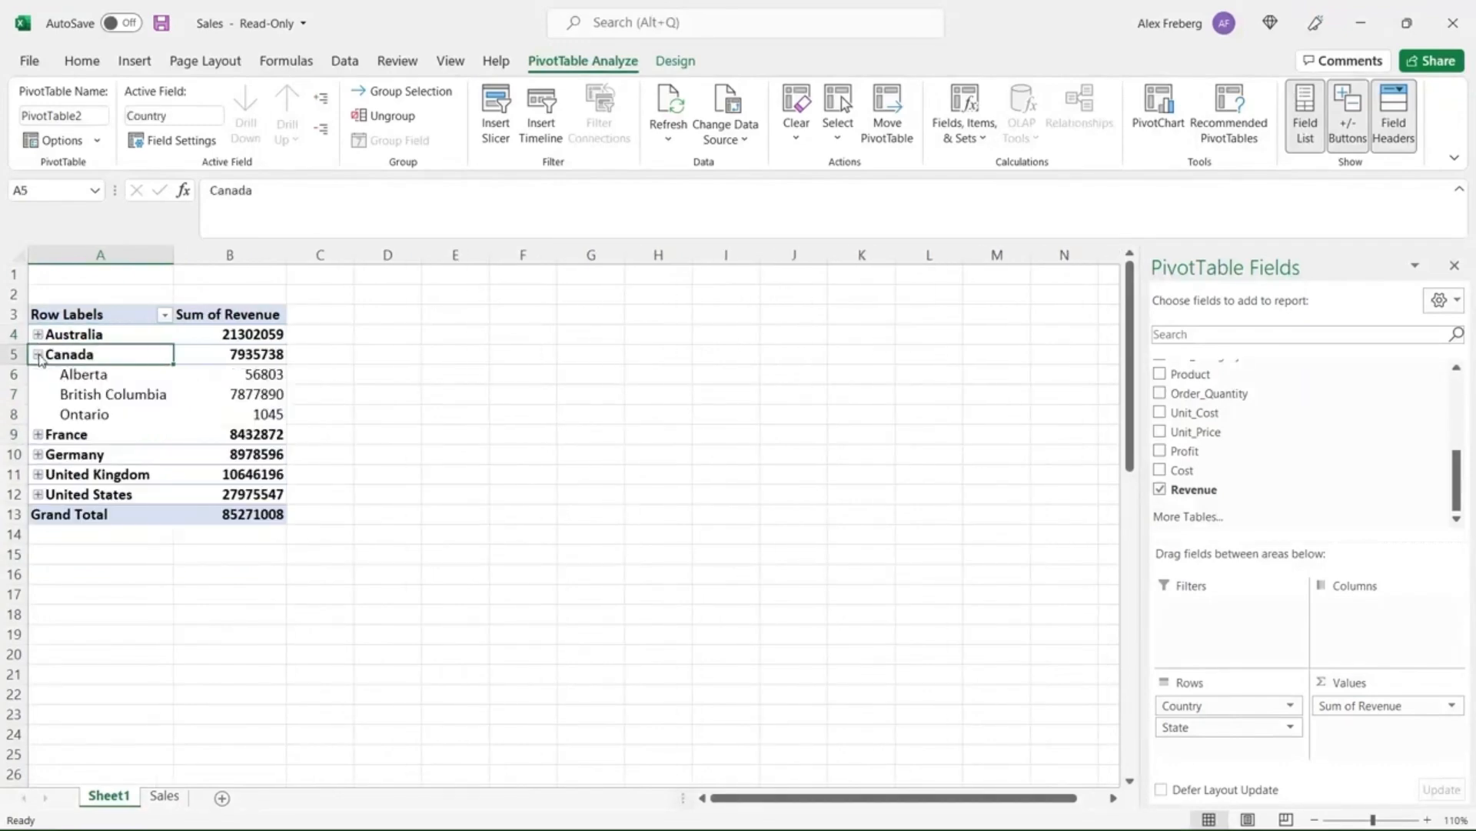
{"action": "left_click", "coordinate": [37, 435]}
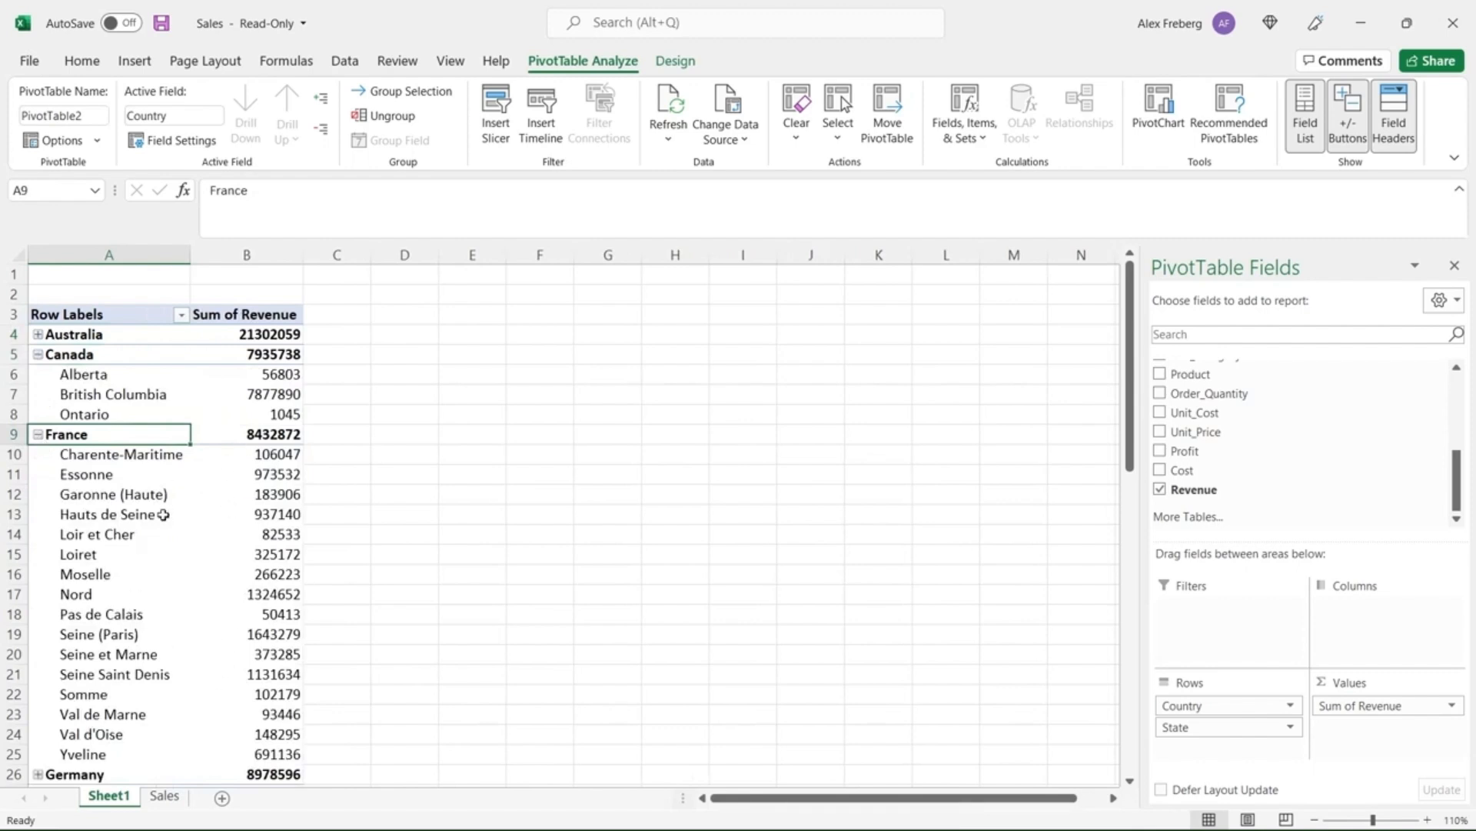
{"action": "left_click", "coordinate": [37, 434]}
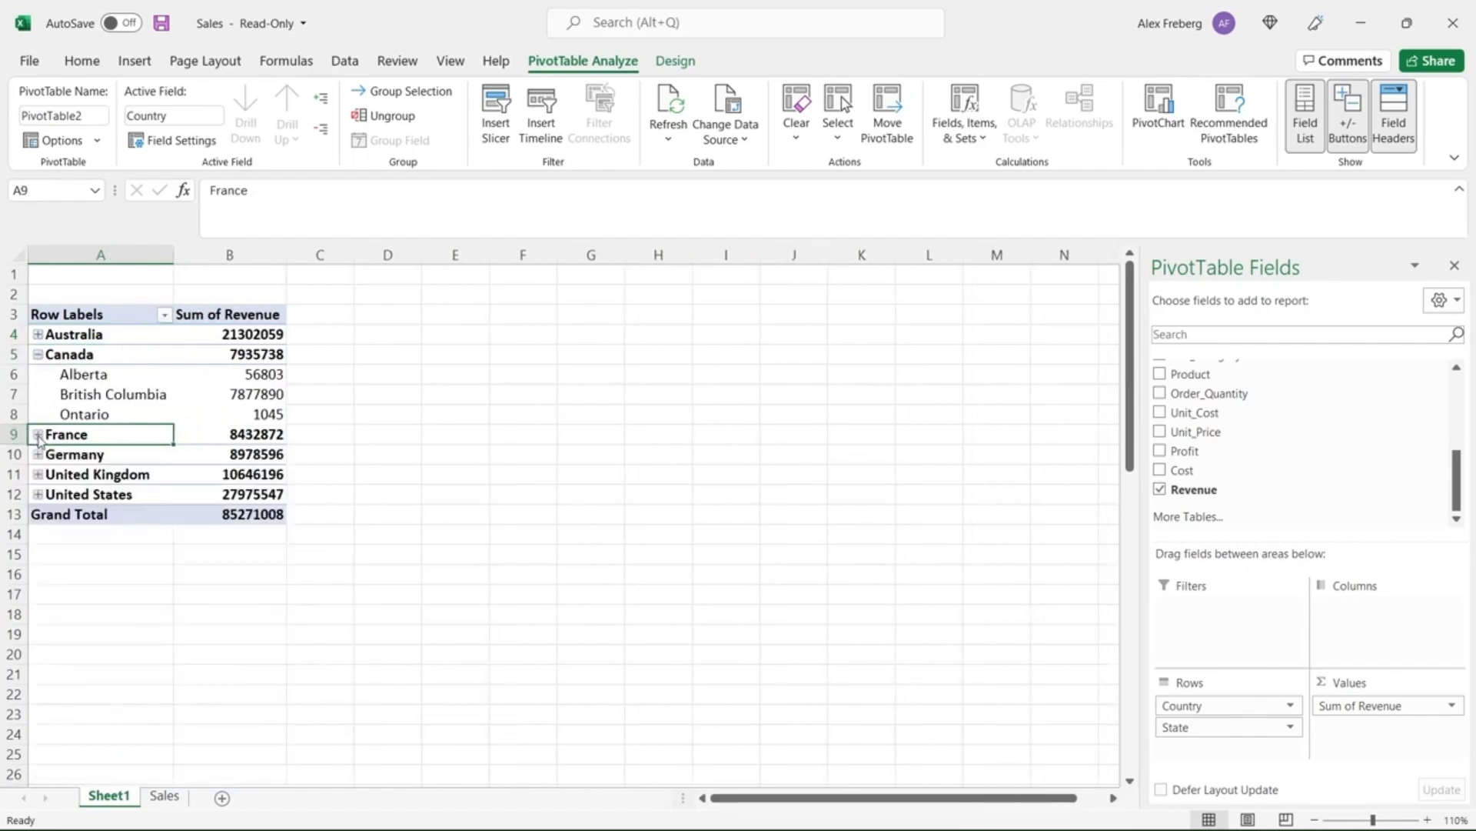
{"action": "left_click", "coordinate": [37, 355]}
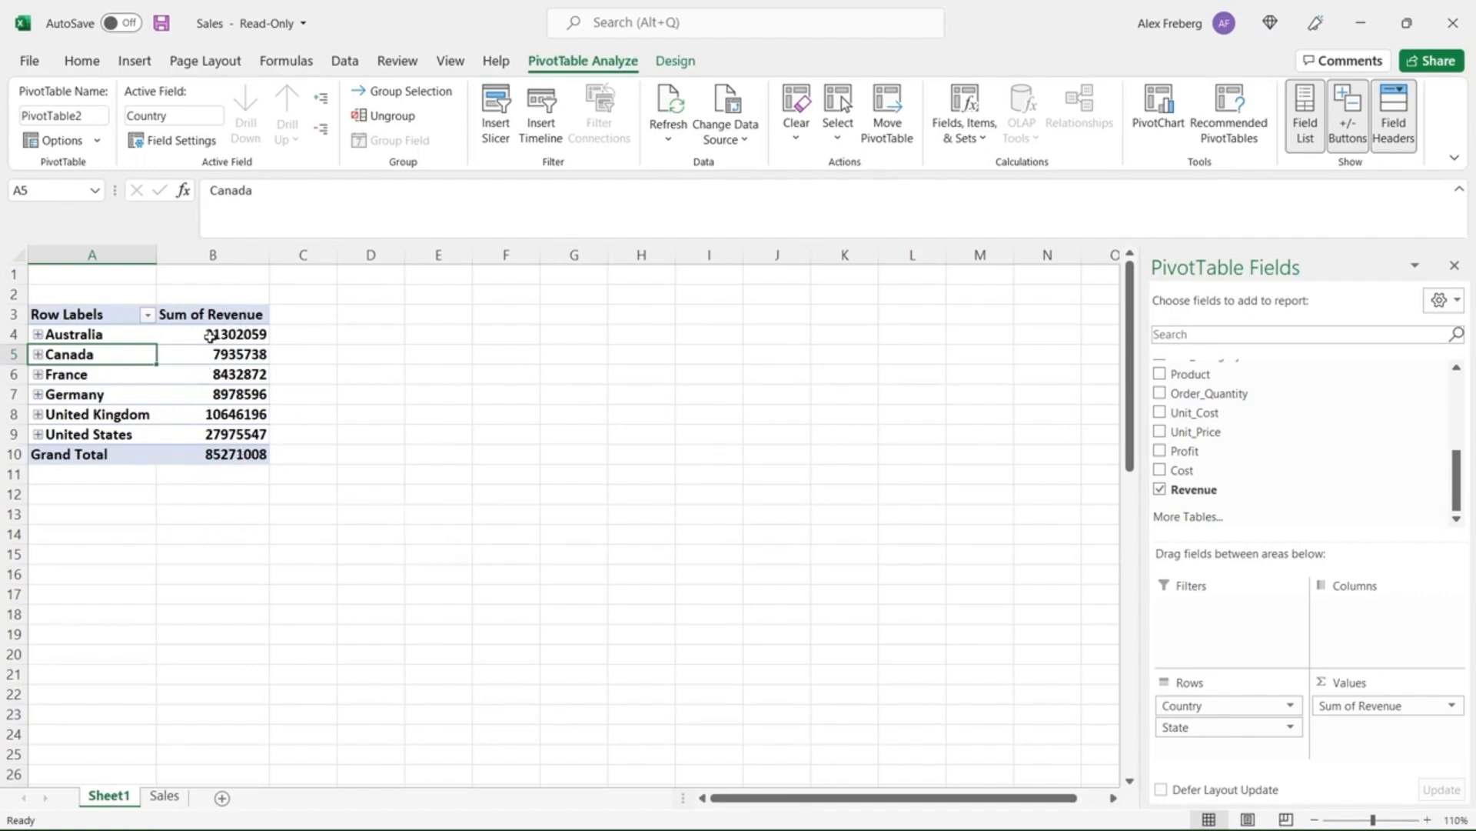
- Format the Sum of Revenue values from Australia through Grand Total as Currency with no decimal places
{"action": "mouse_move", "coordinate": [210, 336]}
{"action": "left_click_drag", "start_coordinate": [239, 335], "coordinate": [239, 453]}
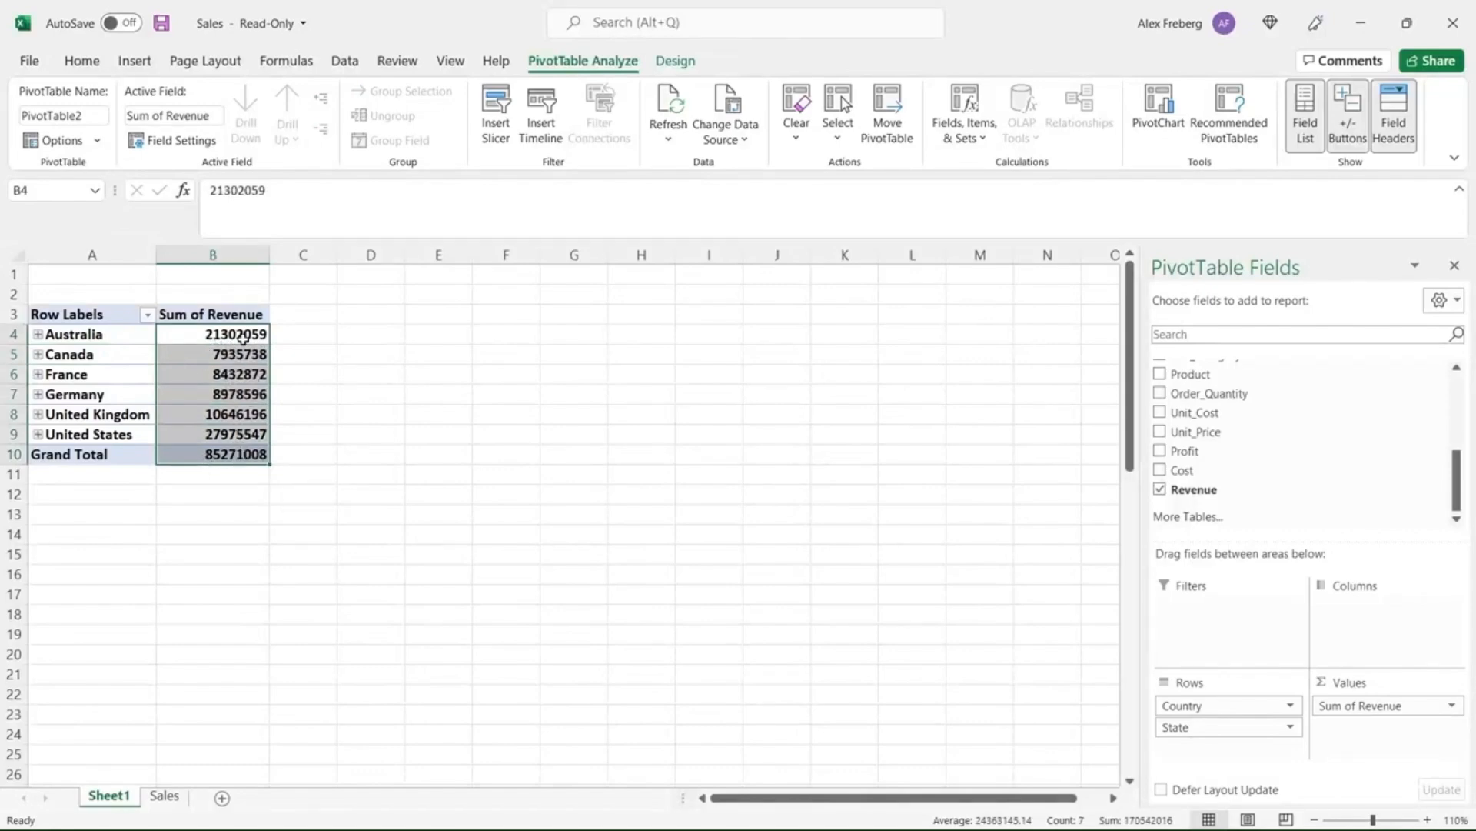
{"action": "left_click", "coordinate": [83, 62]}
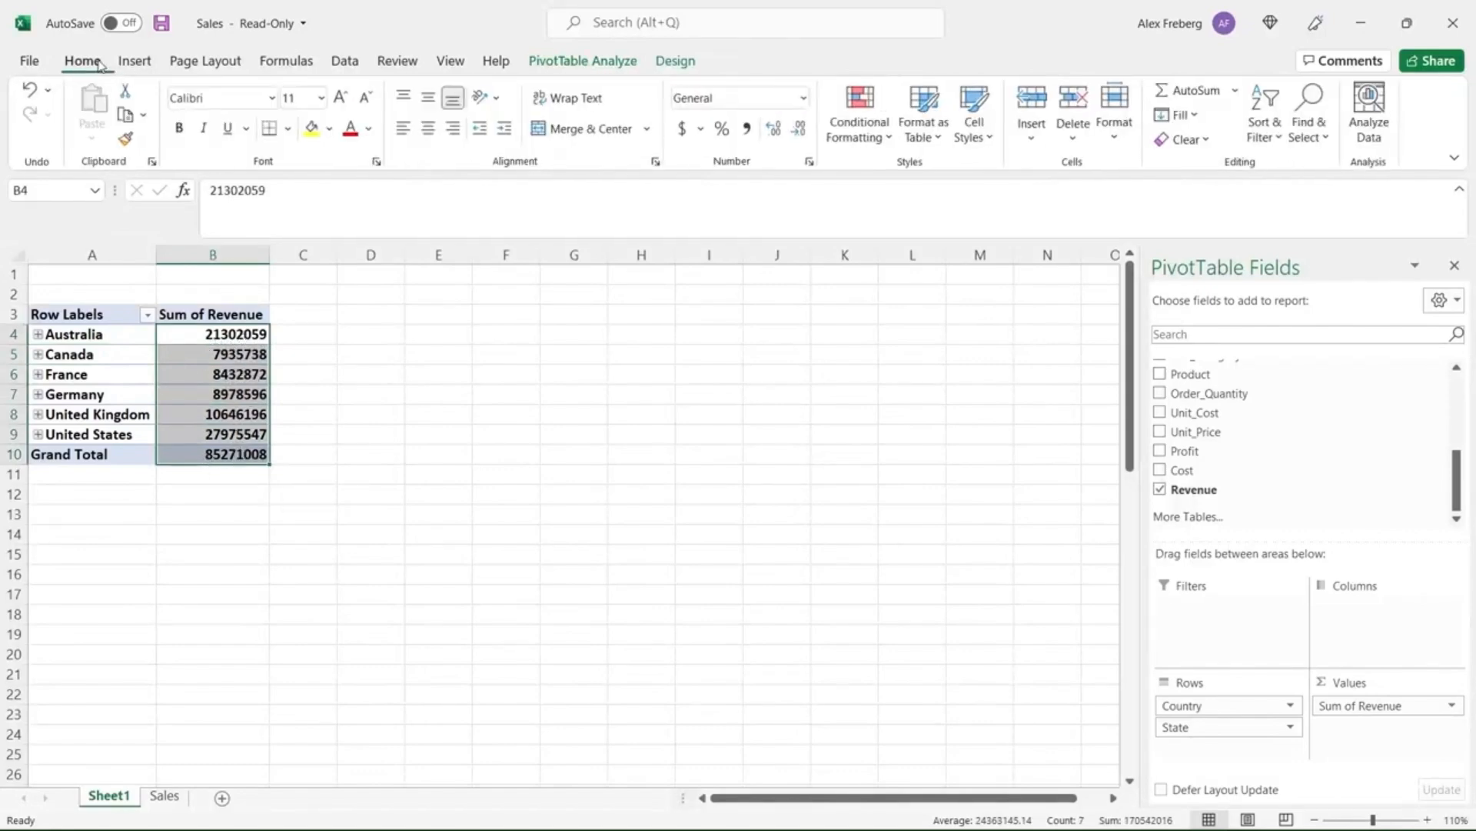
{"action": "left_click", "coordinate": [803, 98]}
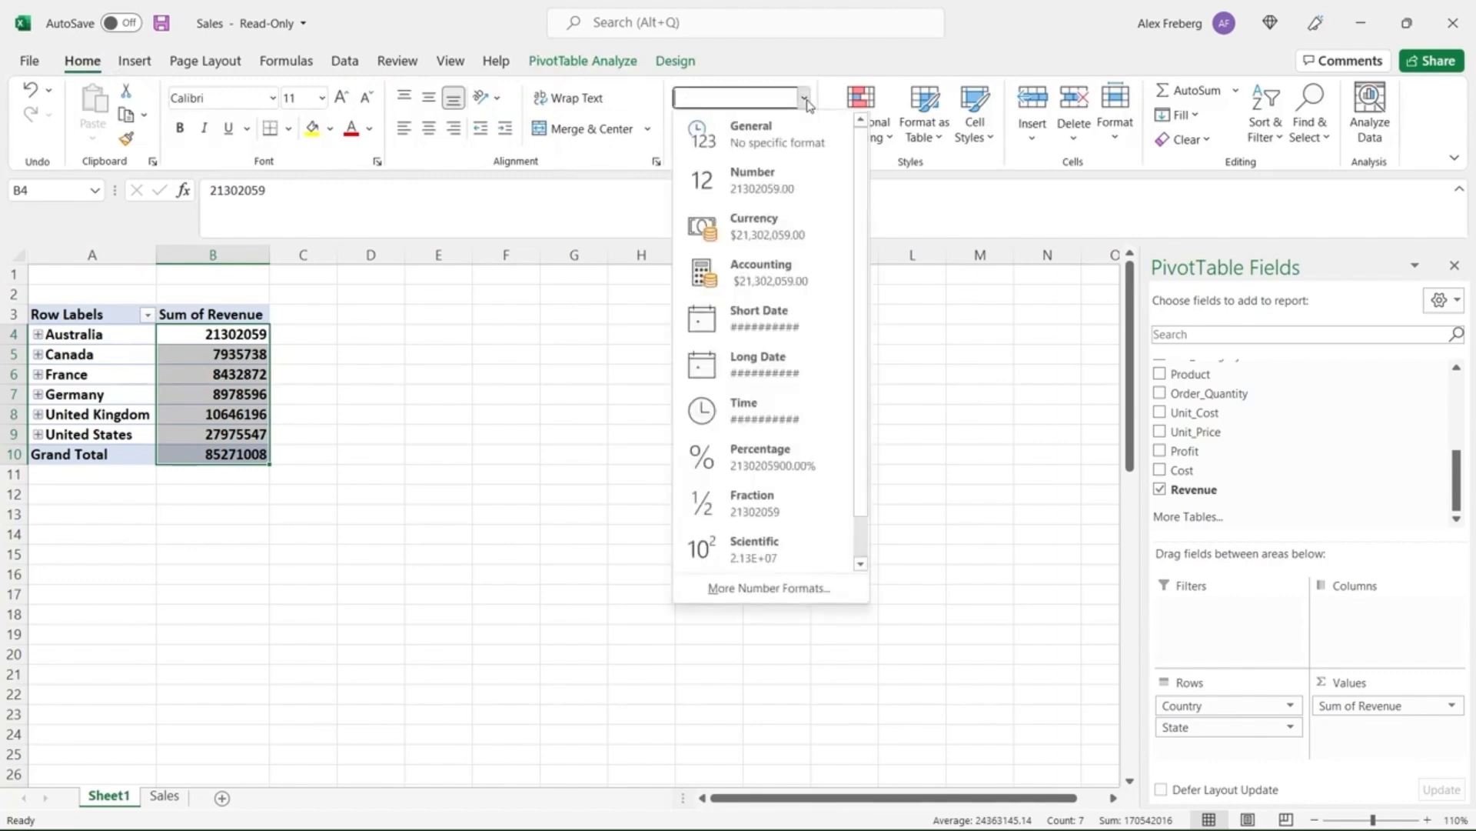
{"action": "left_click", "coordinate": [791, 230]}
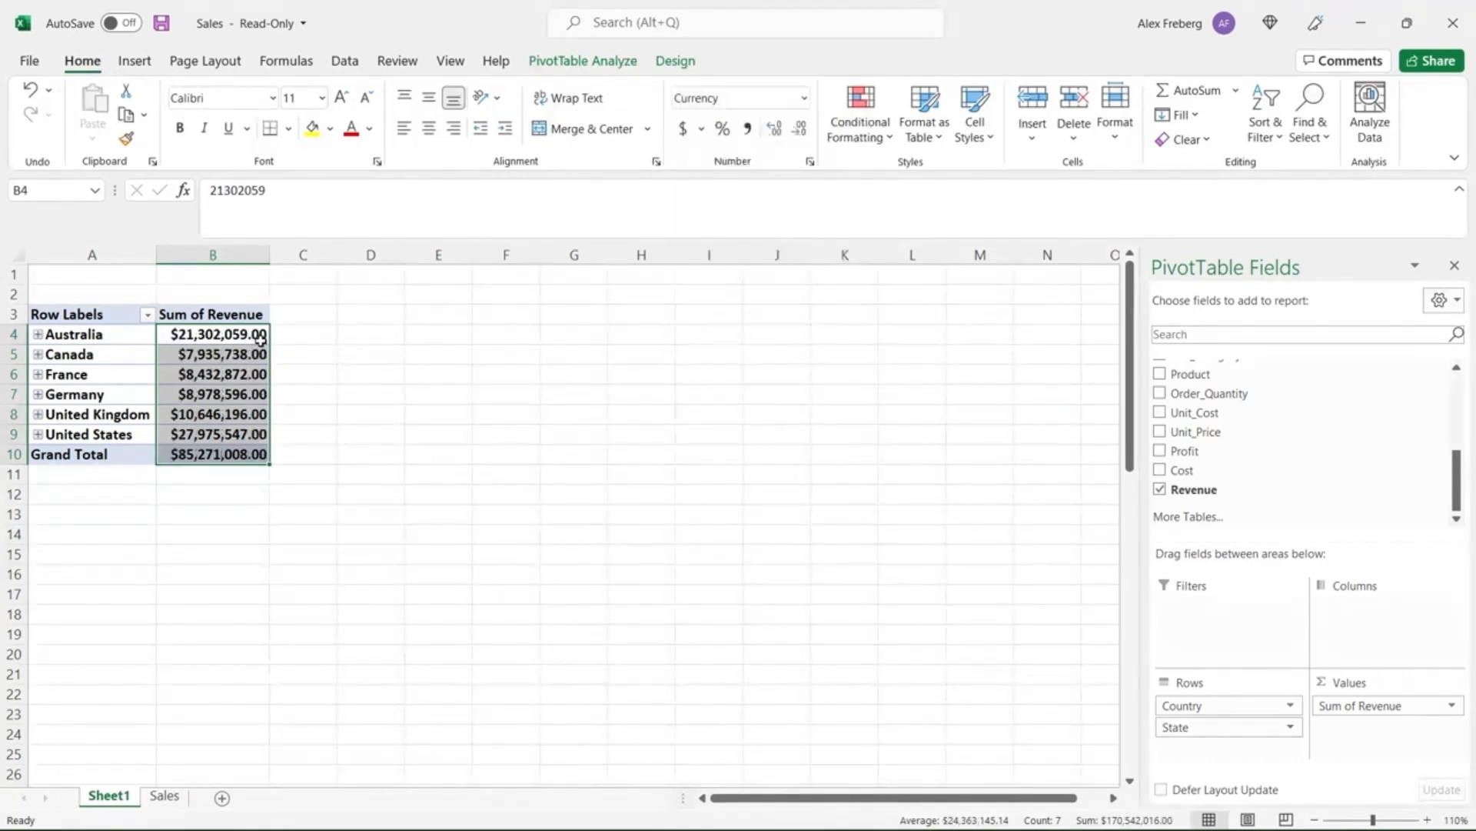
{"action": "left_click", "coordinate": [799, 131]}
{"action": "left_click", "coordinate": [800, 131]}
{"action": "left_click", "coordinate": [326, 399]}
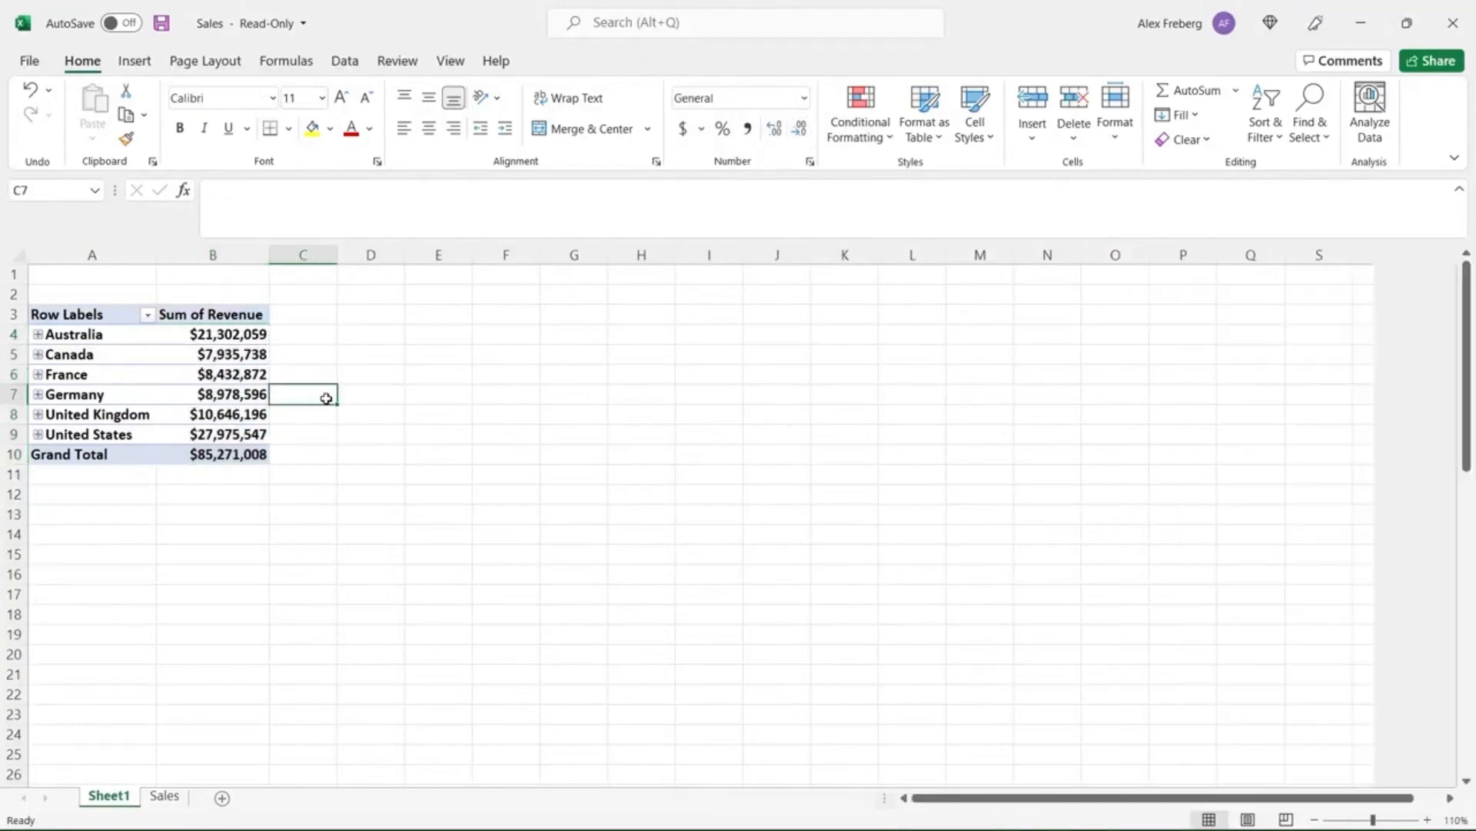
- Examine the accounting currency symbols available for Canada's revenue value without applying one
{"action": "left_click", "coordinate": [234, 354]}
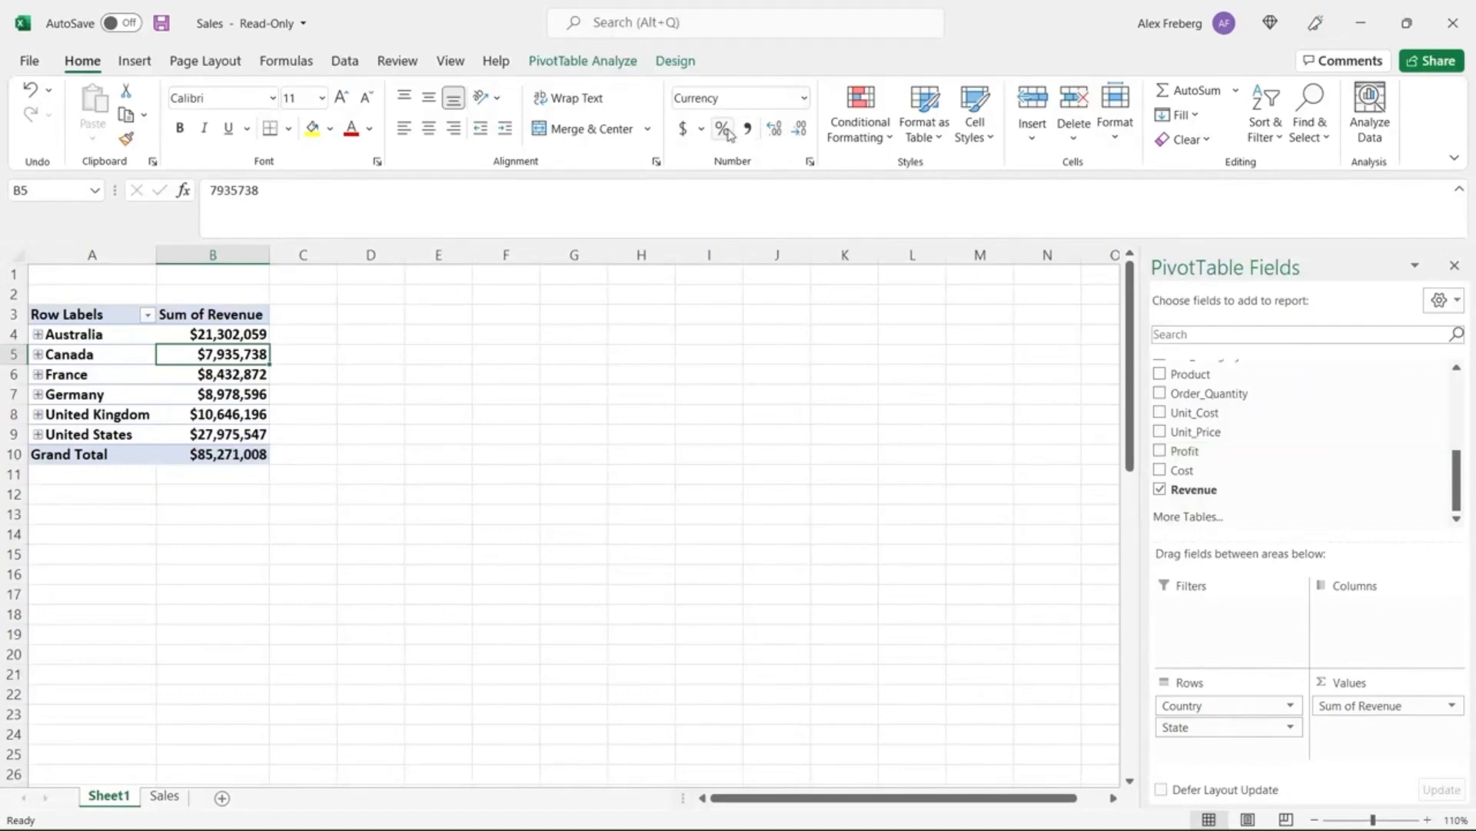
{"action": "left_click", "coordinate": [701, 129]}
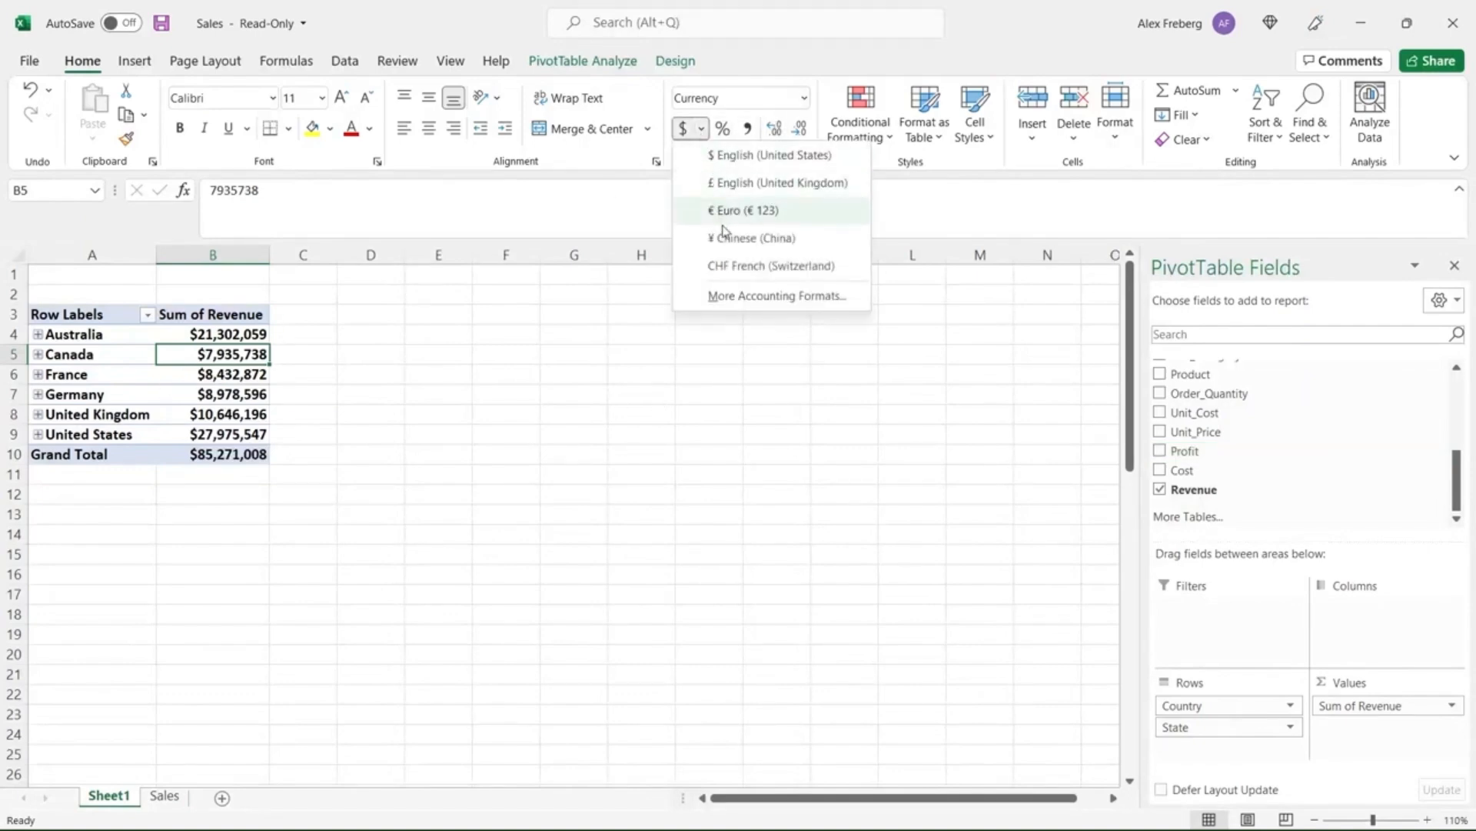
{"action": "left_click", "coordinate": [701, 130]}
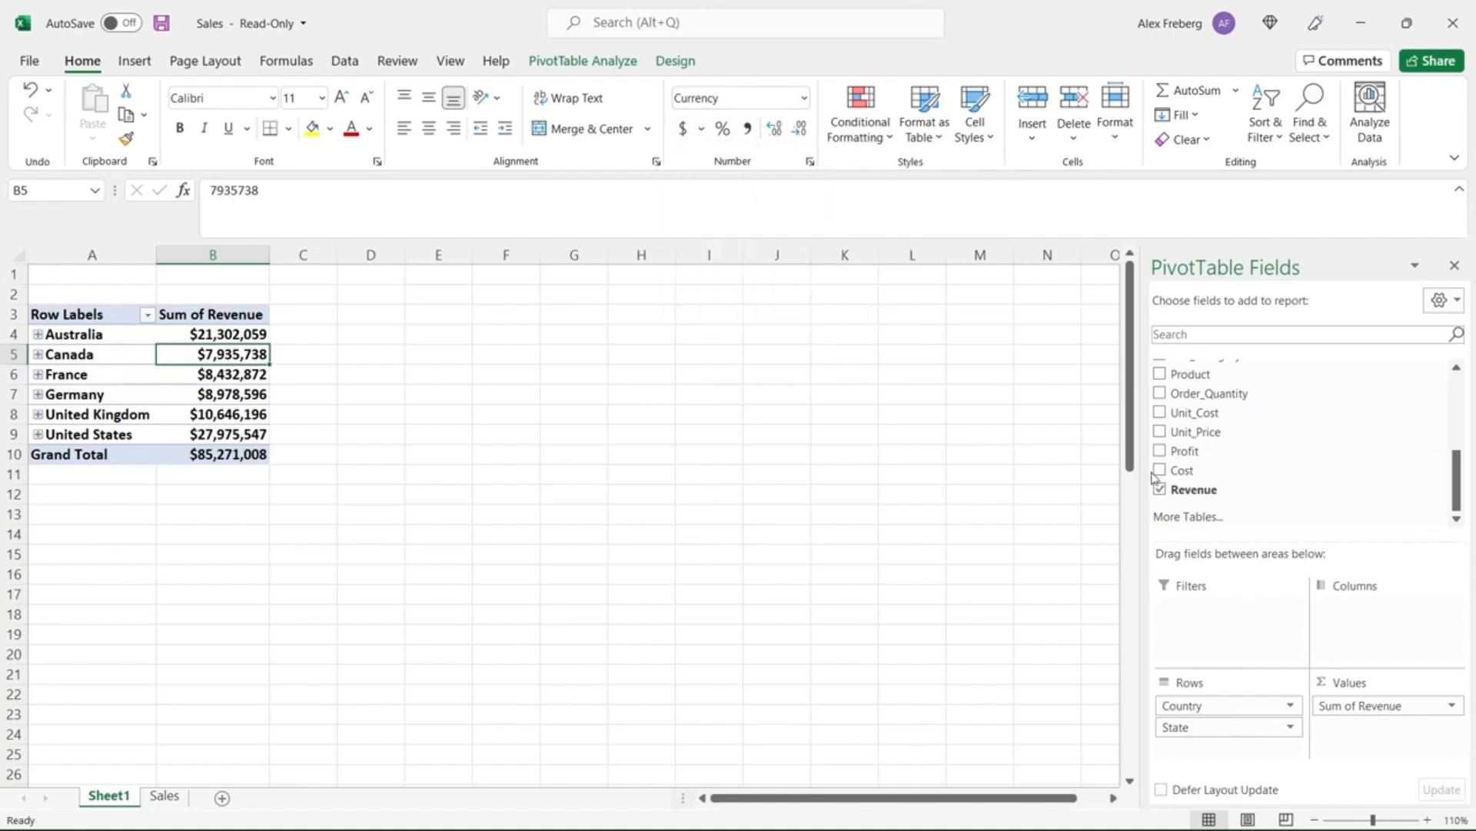
- Enter Revenue Per Country as the revenue value field's custom name and review the available summary calculations
{"action": "left_click", "coordinate": [1453, 706]}
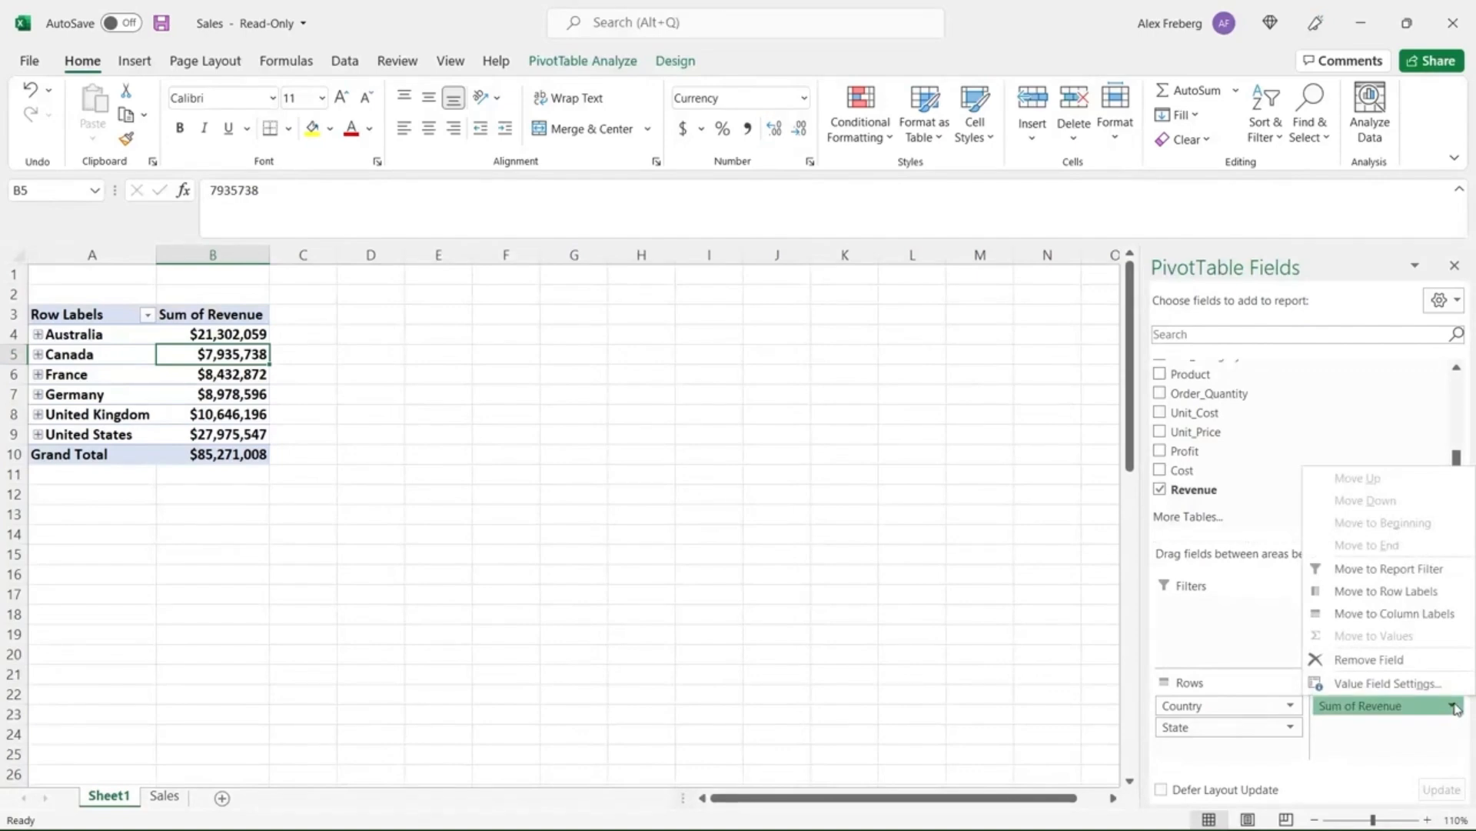
{"action": "left_click", "coordinate": [1438, 687]}
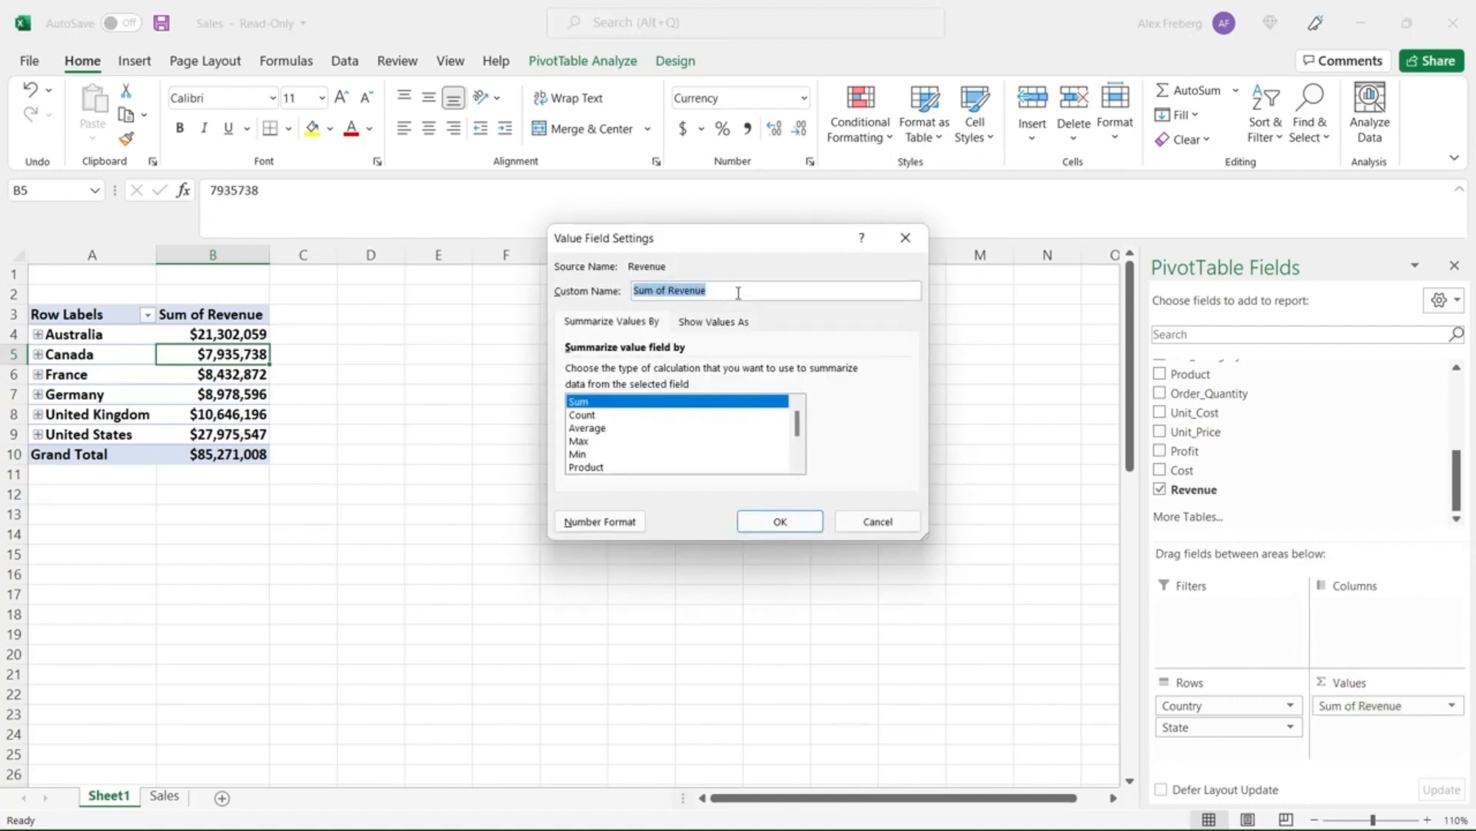
{"action": "type", "text": "Revenue Per Country"}
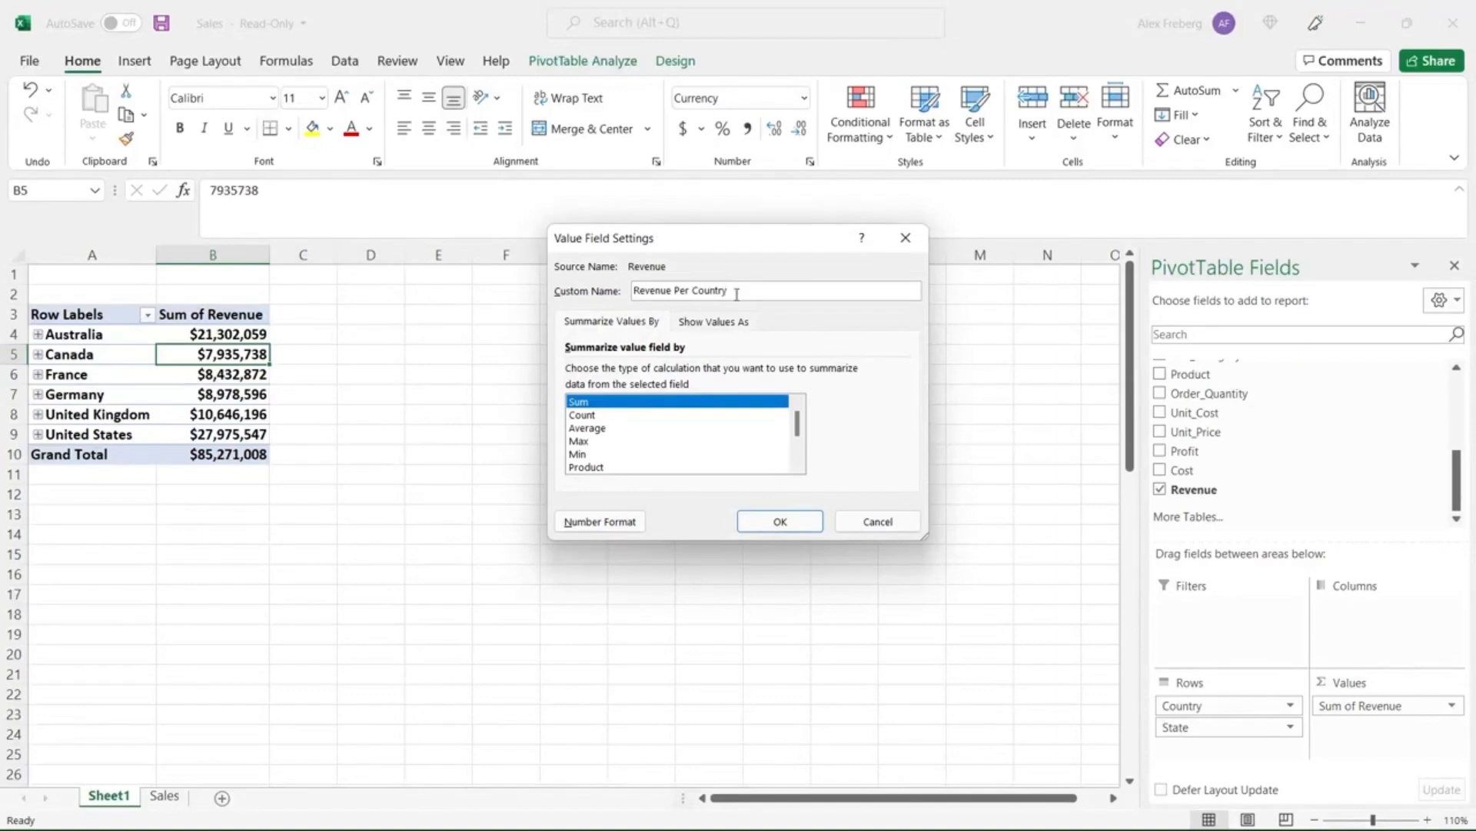
{"action": "mouse_move", "coordinate": [799, 426]}
{"action": "left_mouse_down"}
{"action": "mouse_move", "coordinate": [798, 440]}
{"action": "mouse_move", "coordinate": [798, 417]}
{"action": "left_mouse_up"}
{"action": "mouse_move", "coordinate": [800, 424]}
{"action": "left_mouse_down"}
{"action": "mouse_move", "coordinate": [801, 454]}
{"action": "mouse_move", "coordinate": [805, 408]}
{"action": "left_mouse_up"}
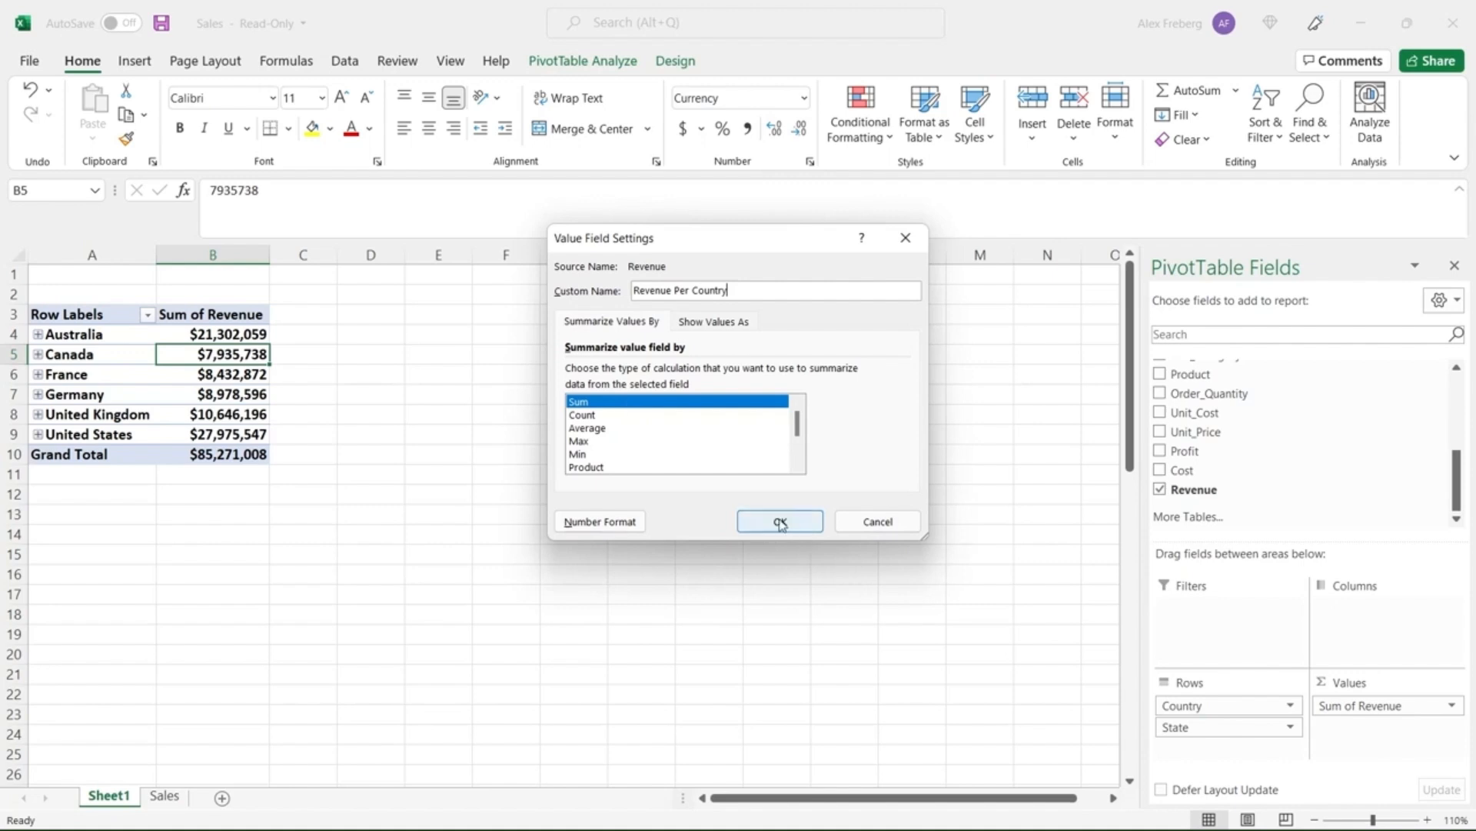
- Show the revenue values as % of Grand Total and apply the value field settings
{"action": "left_click", "coordinate": [744, 323]}
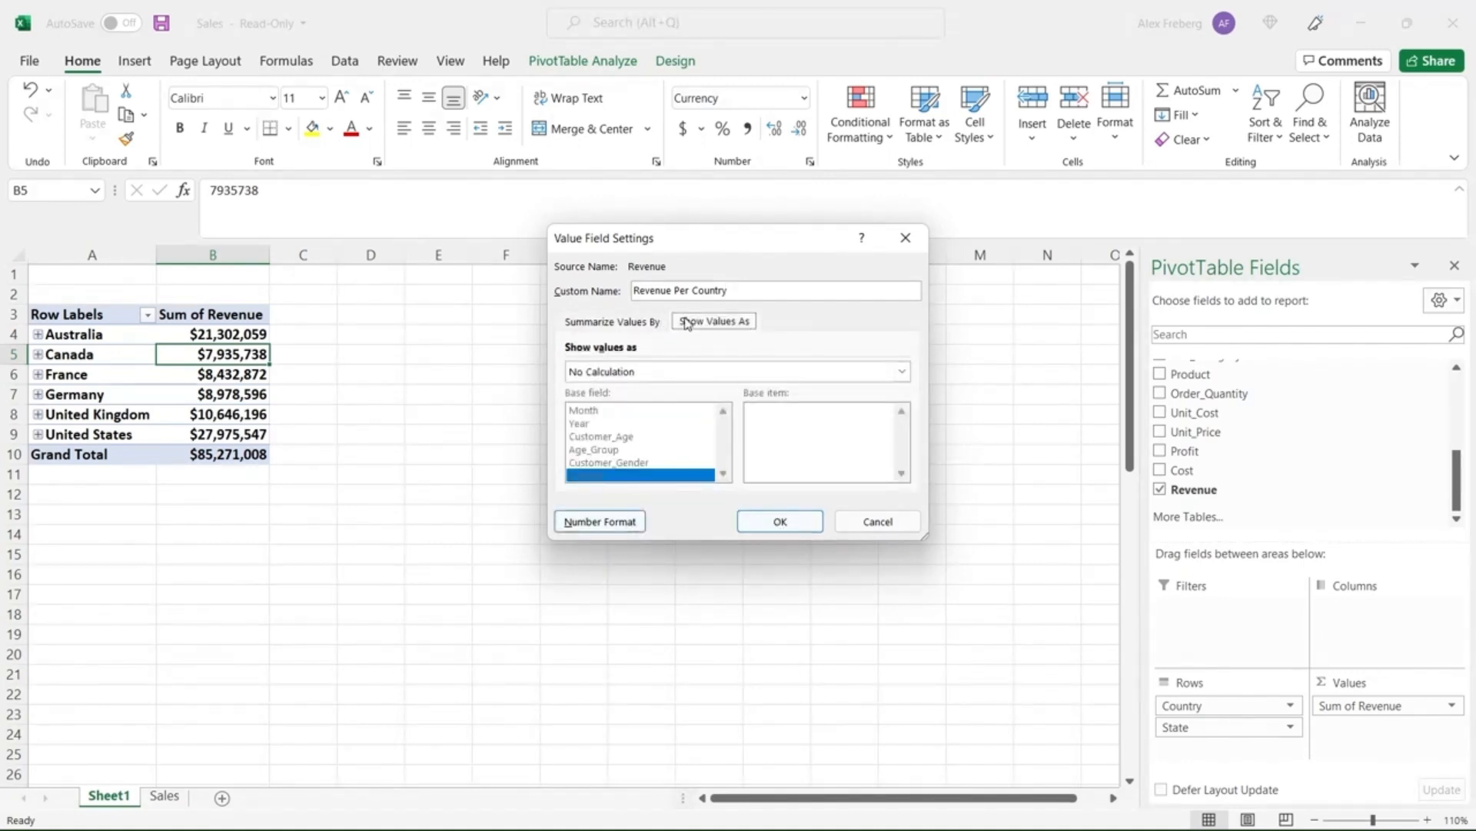
{"action": "left_click", "coordinate": [721, 379]}
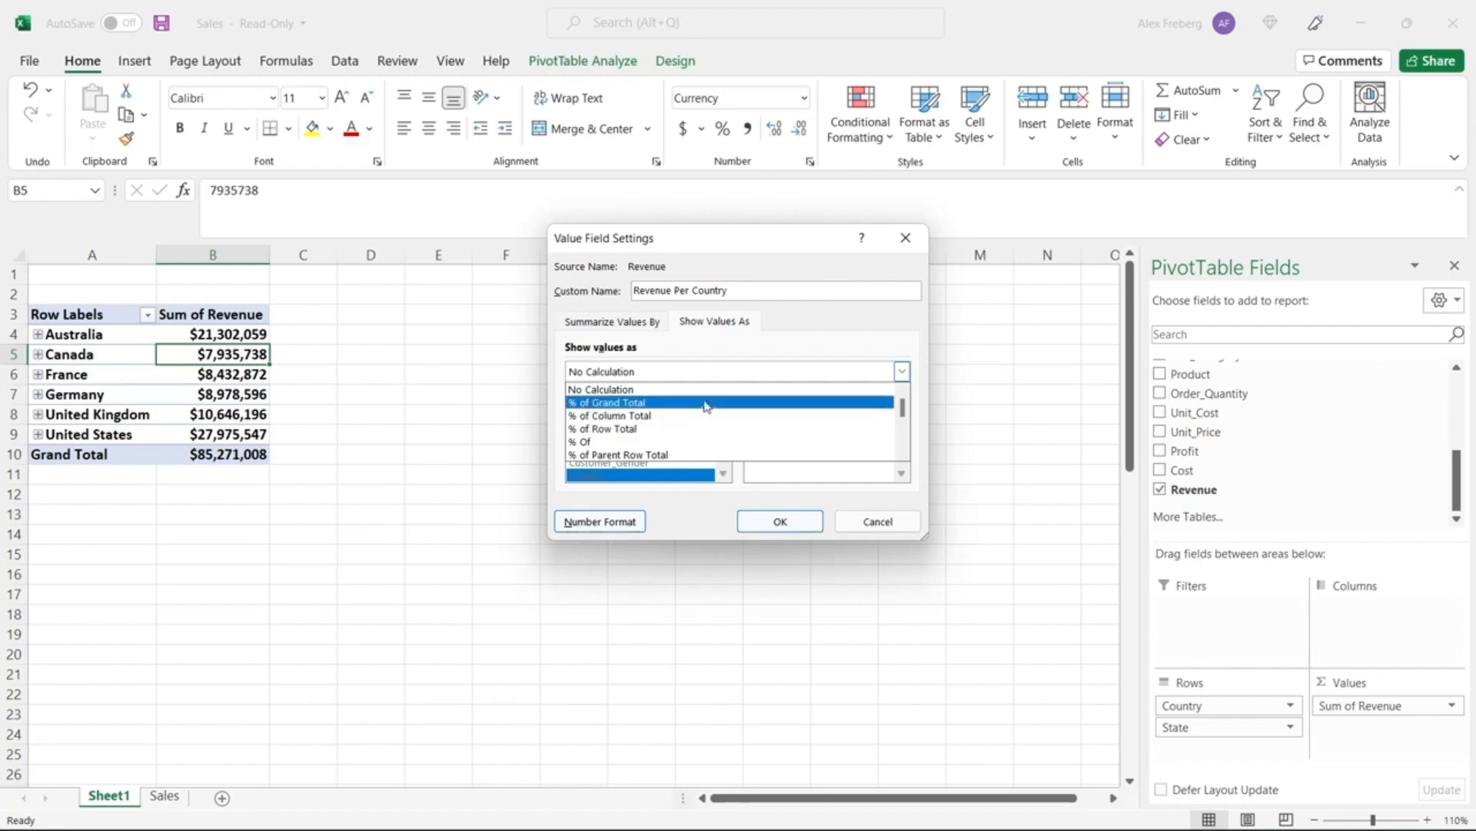
{"action": "left_click", "coordinate": [705, 404]}
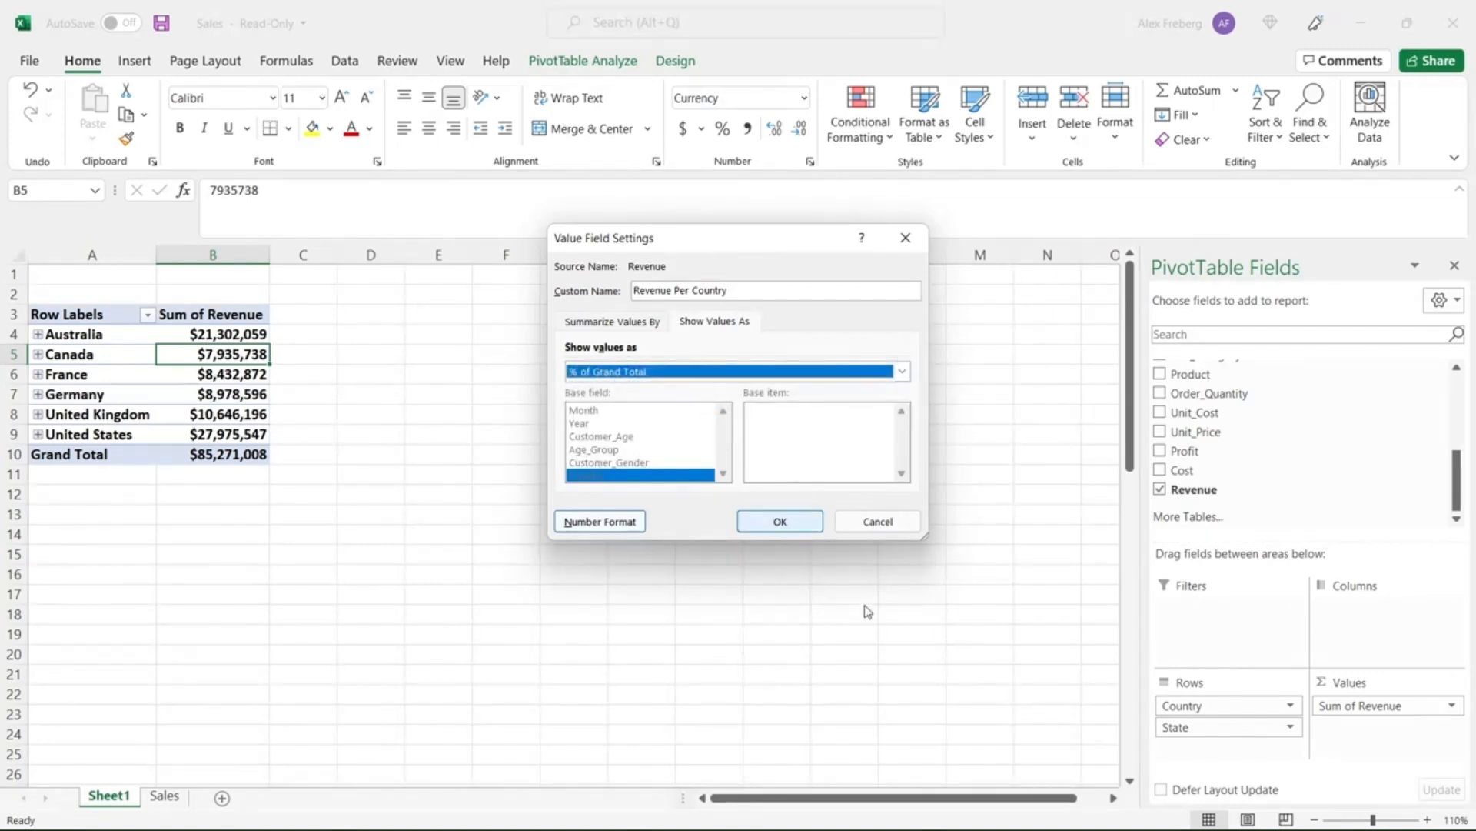
{"action": "left_click", "coordinate": [778, 523]}
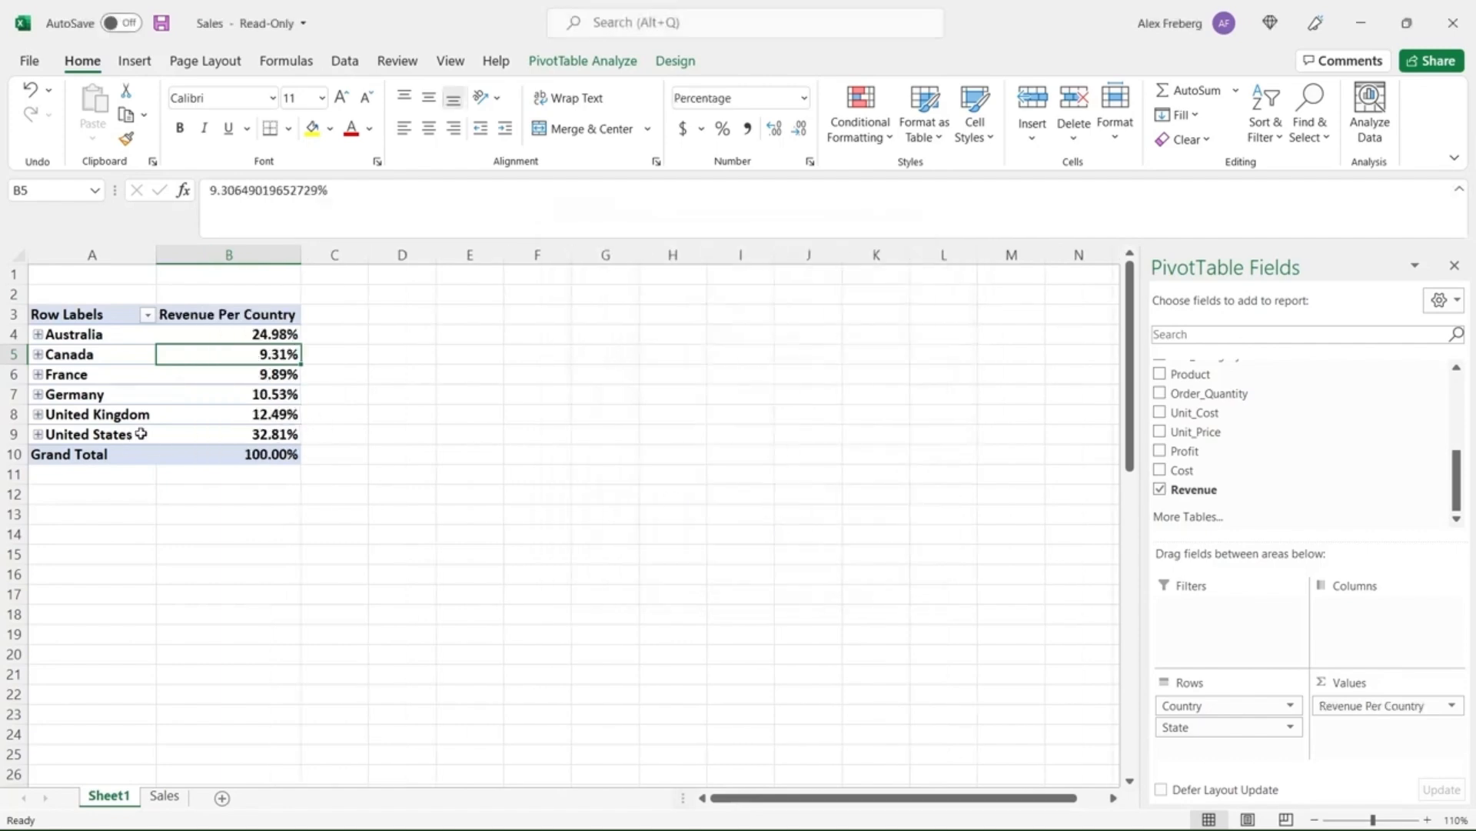
- Examine the countries' shares of total revenue, especially those of the United States and Australia
{"action": "left_click", "coordinate": [215, 433]}
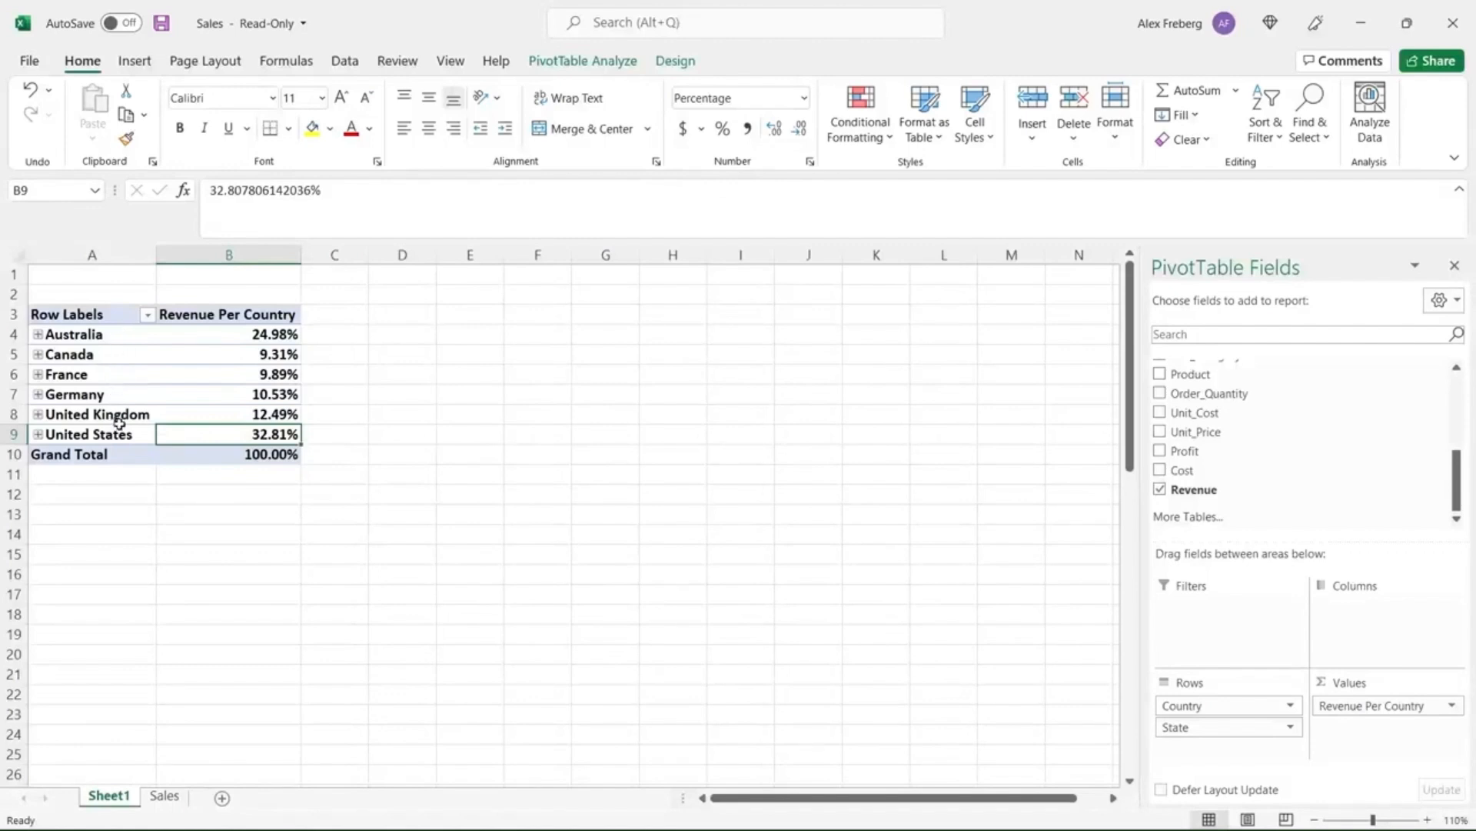
{"action": "left_click_drag", "start_coordinate": [123, 433], "coordinate": [124, 339]}
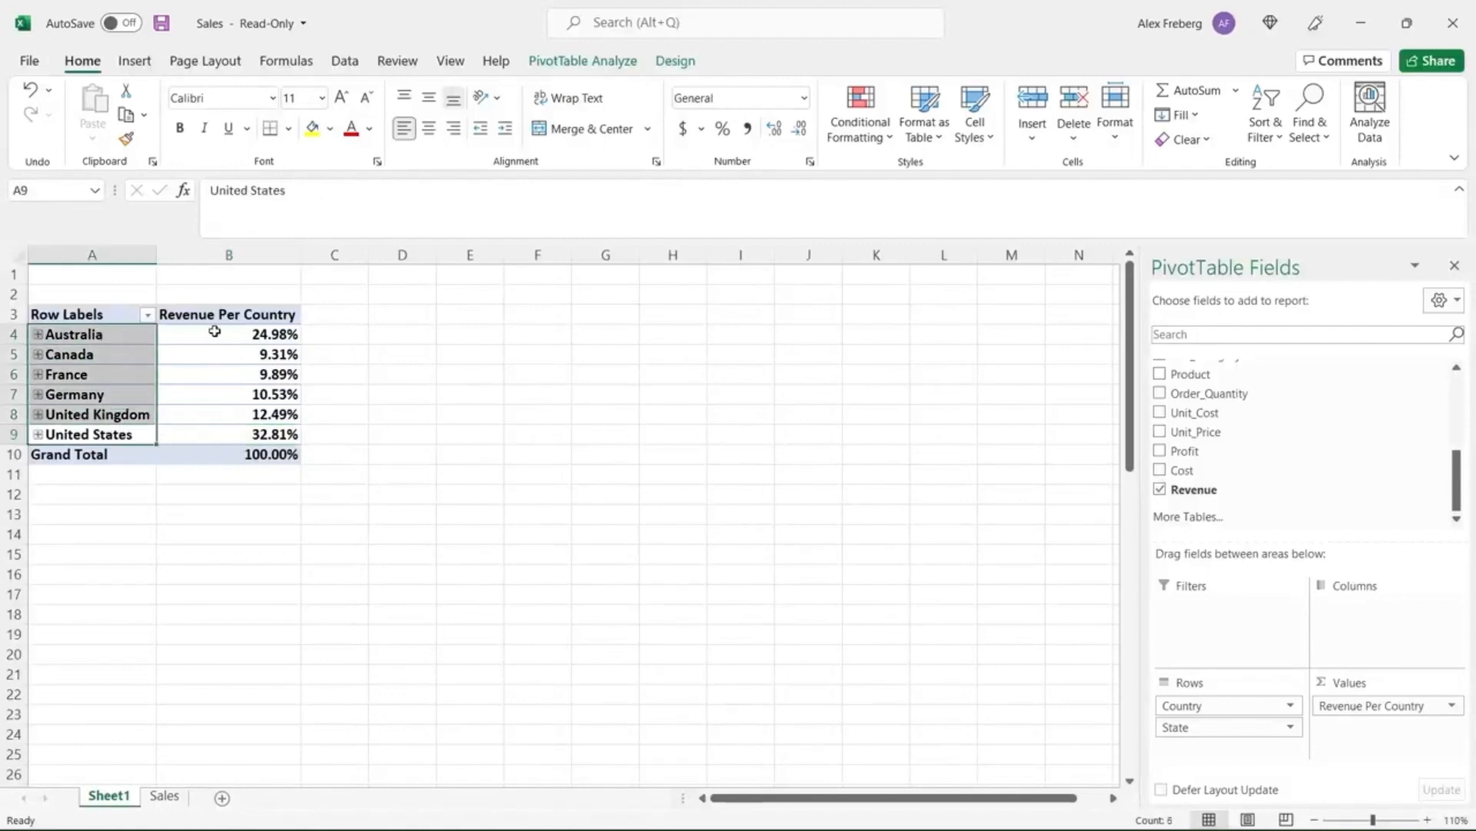
{"action": "left_click", "coordinate": [213, 334]}
{"action": "left_click", "coordinate": [373, 428]}
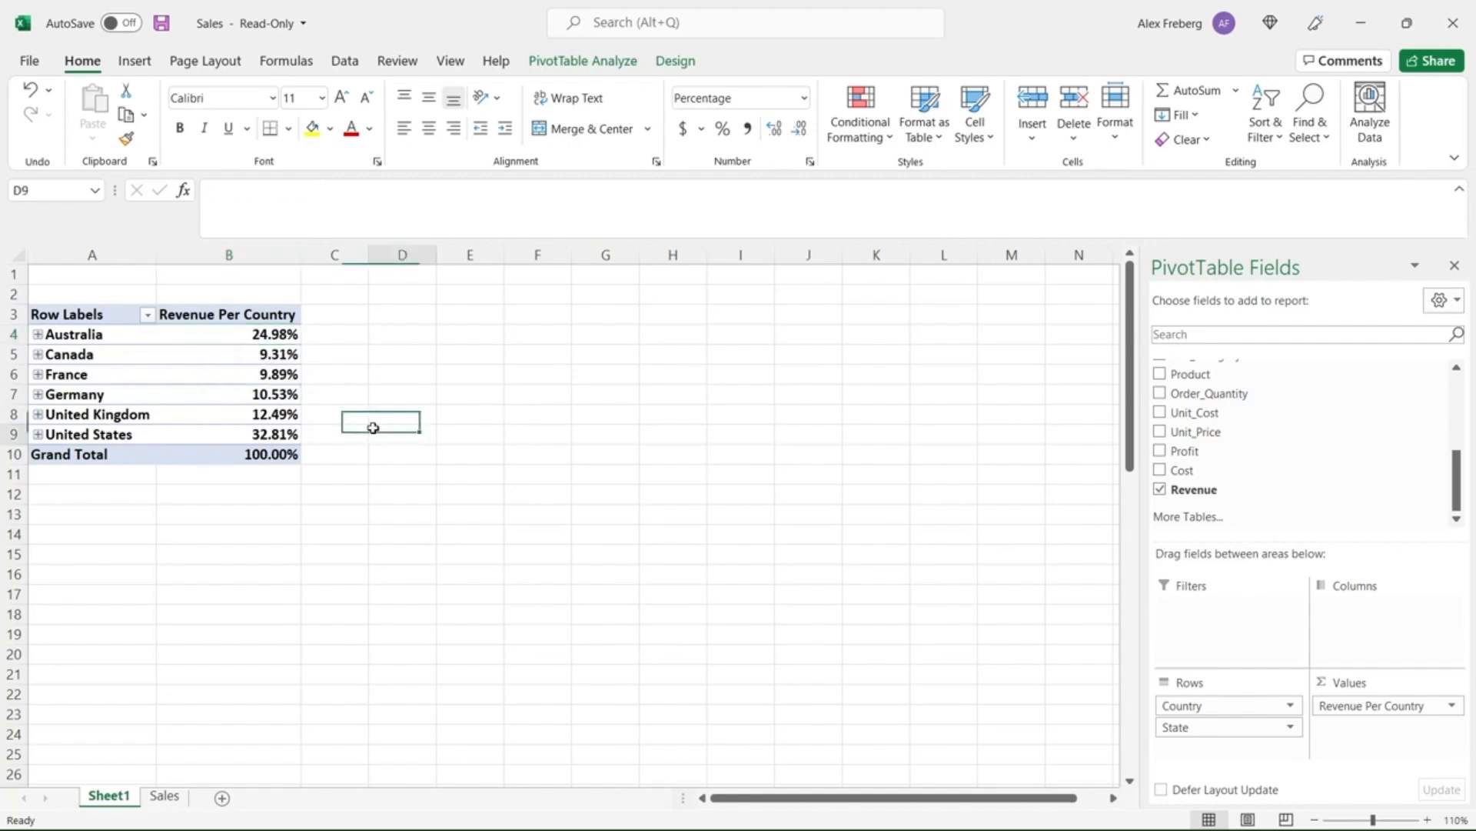
{"action": "left_click", "coordinate": [242, 341]}
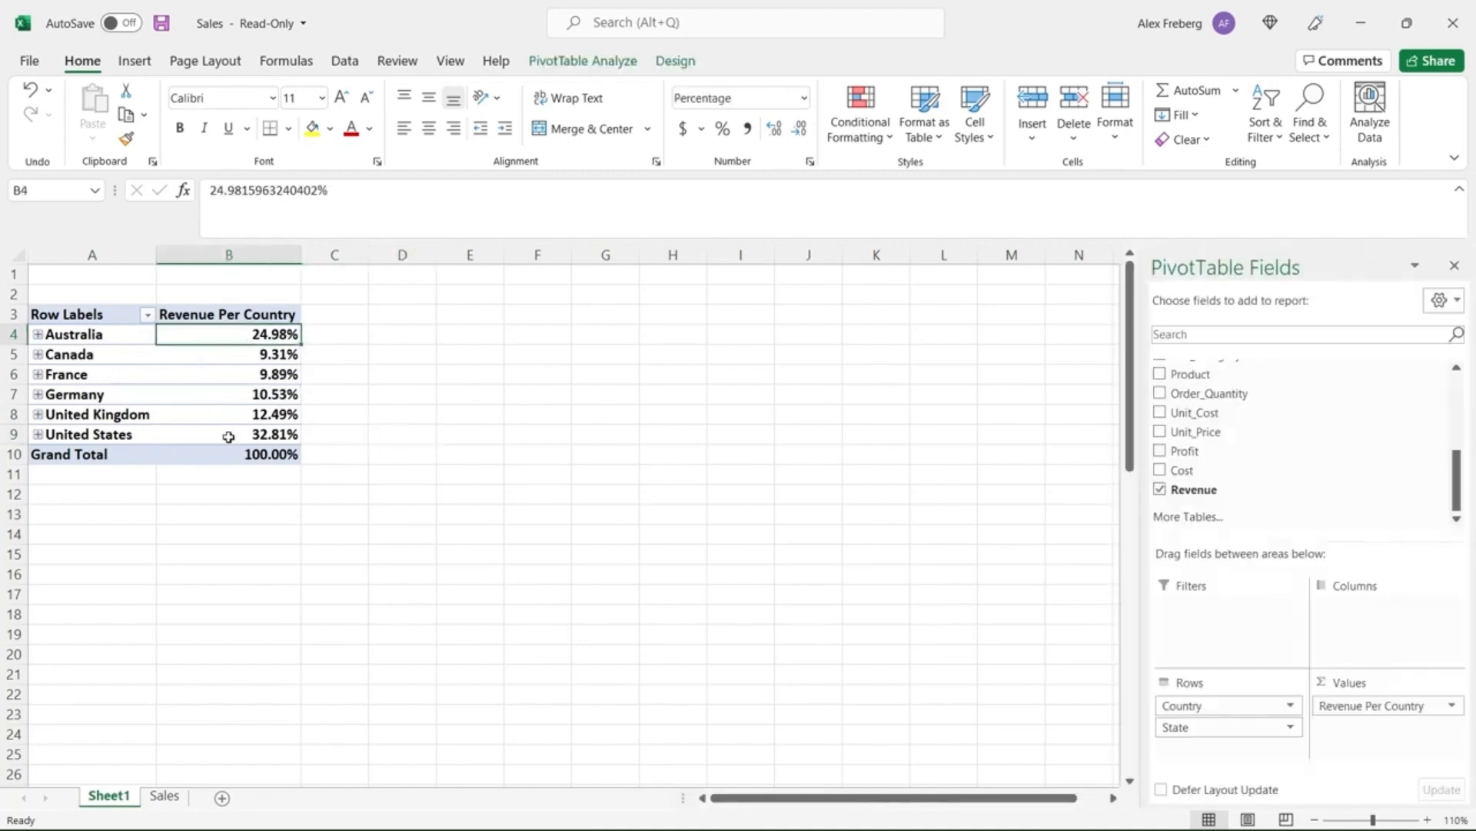
- Sort the countries by Revenue Per Country from largest to smallest
{"action": "mouse_move", "coordinate": [230, 335]}
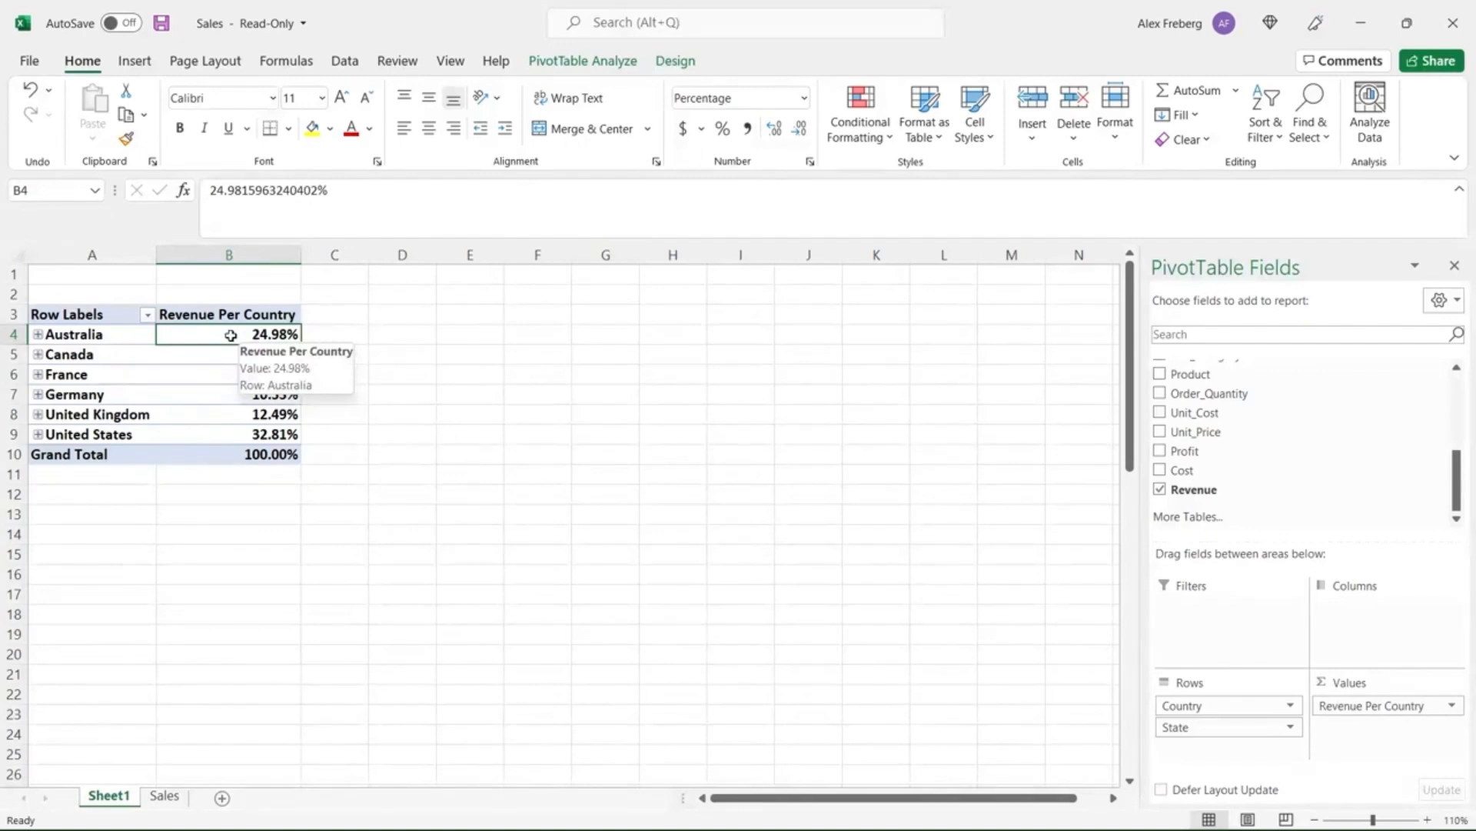
{"action": "right_click", "coordinate": [232, 338]}
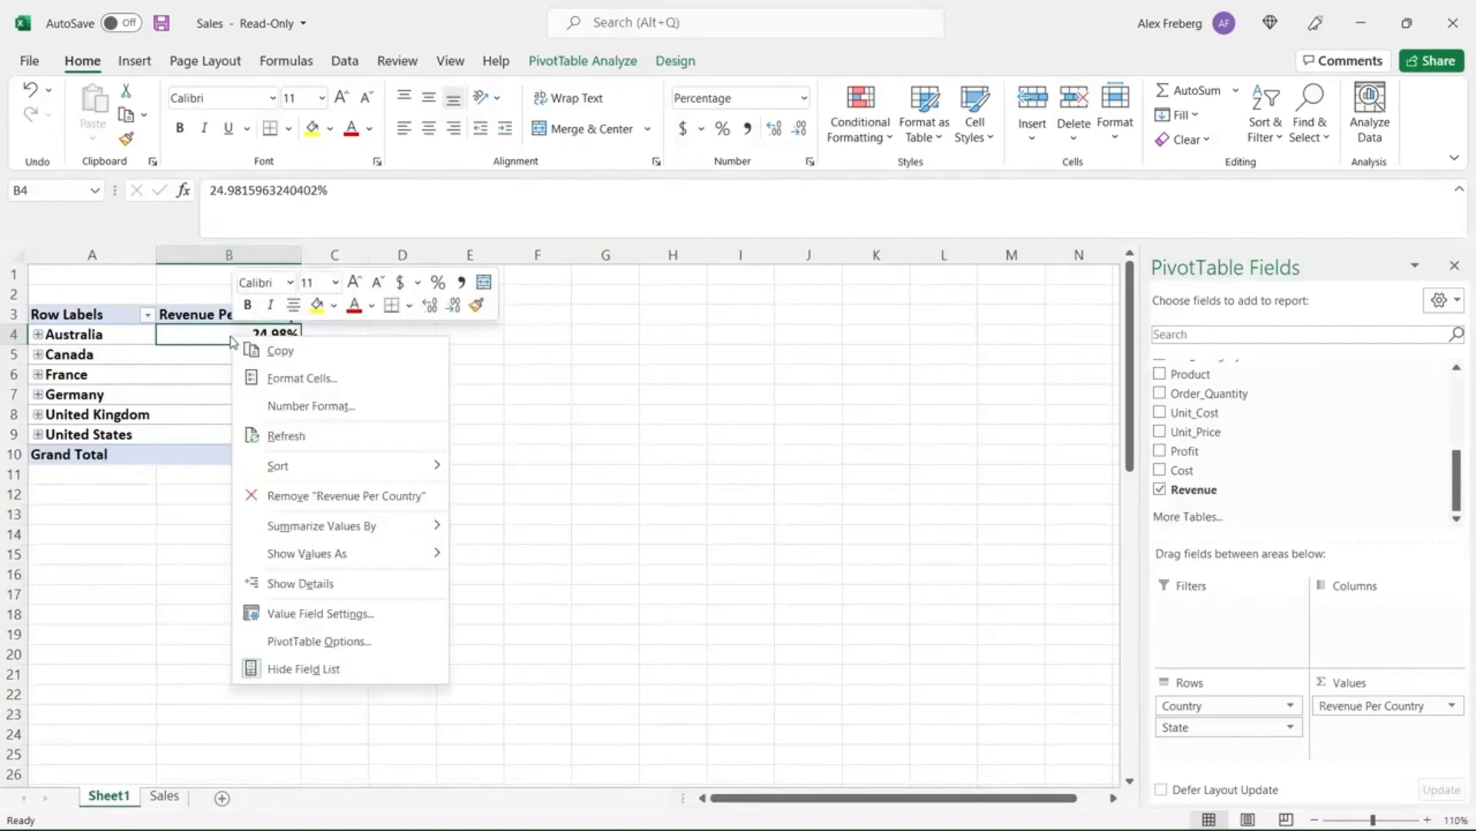
{"action": "mouse_move", "coordinate": [349, 467]}
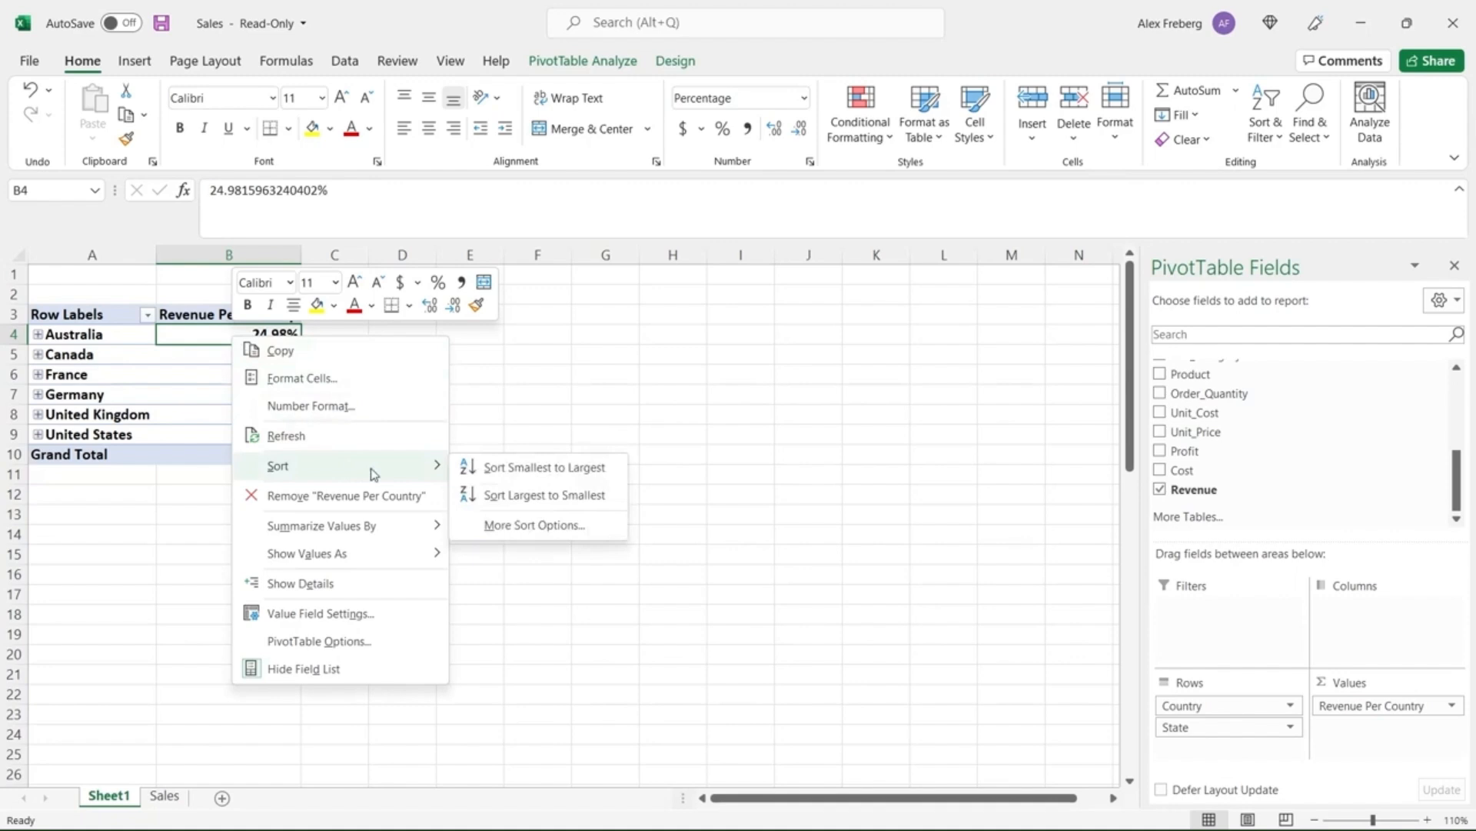
{"action": "left_click", "coordinate": [549, 496]}
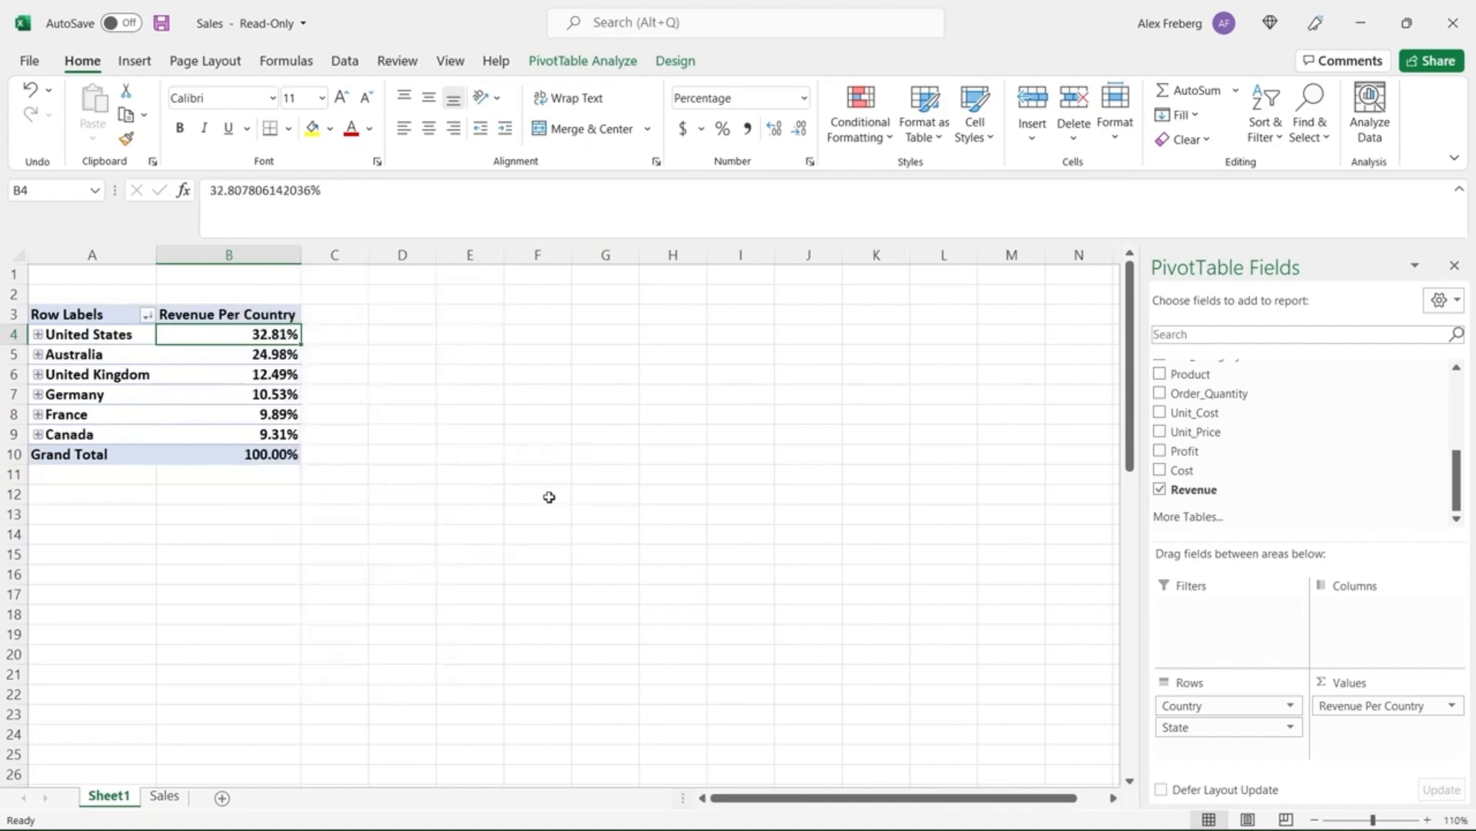
- Expand the United States, sort its states by revenue share from largest to smallest, and inspect California's share
{"action": "left_click_drag", "start_coordinate": [73, 326], "coordinate": [217, 329]}
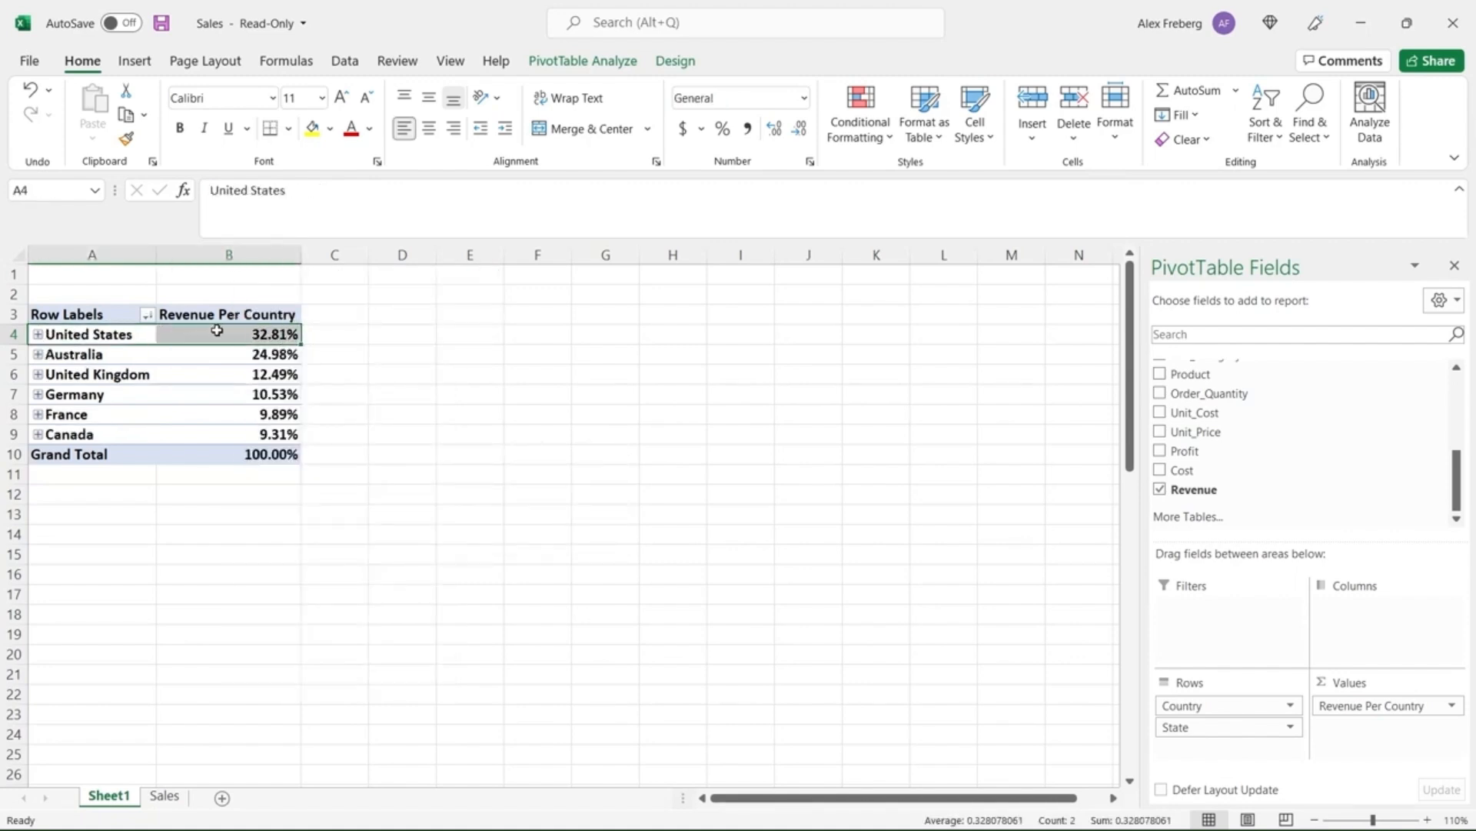
{"action": "left_click", "coordinate": [38, 334]}
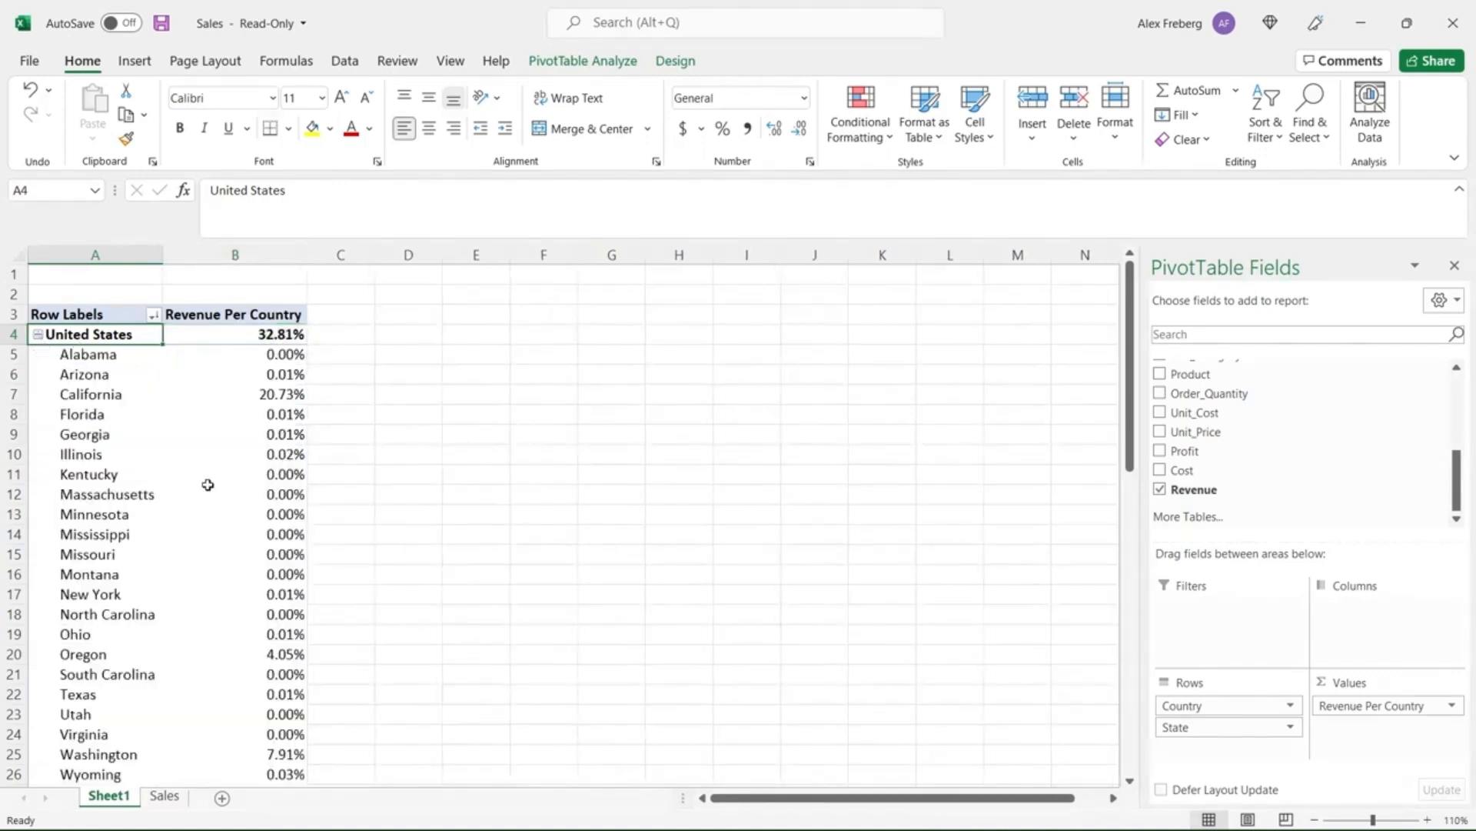
{"action": "right_click", "coordinate": [253, 351]}
{"action": "mouse_move", "coordinate": [396, 483]}
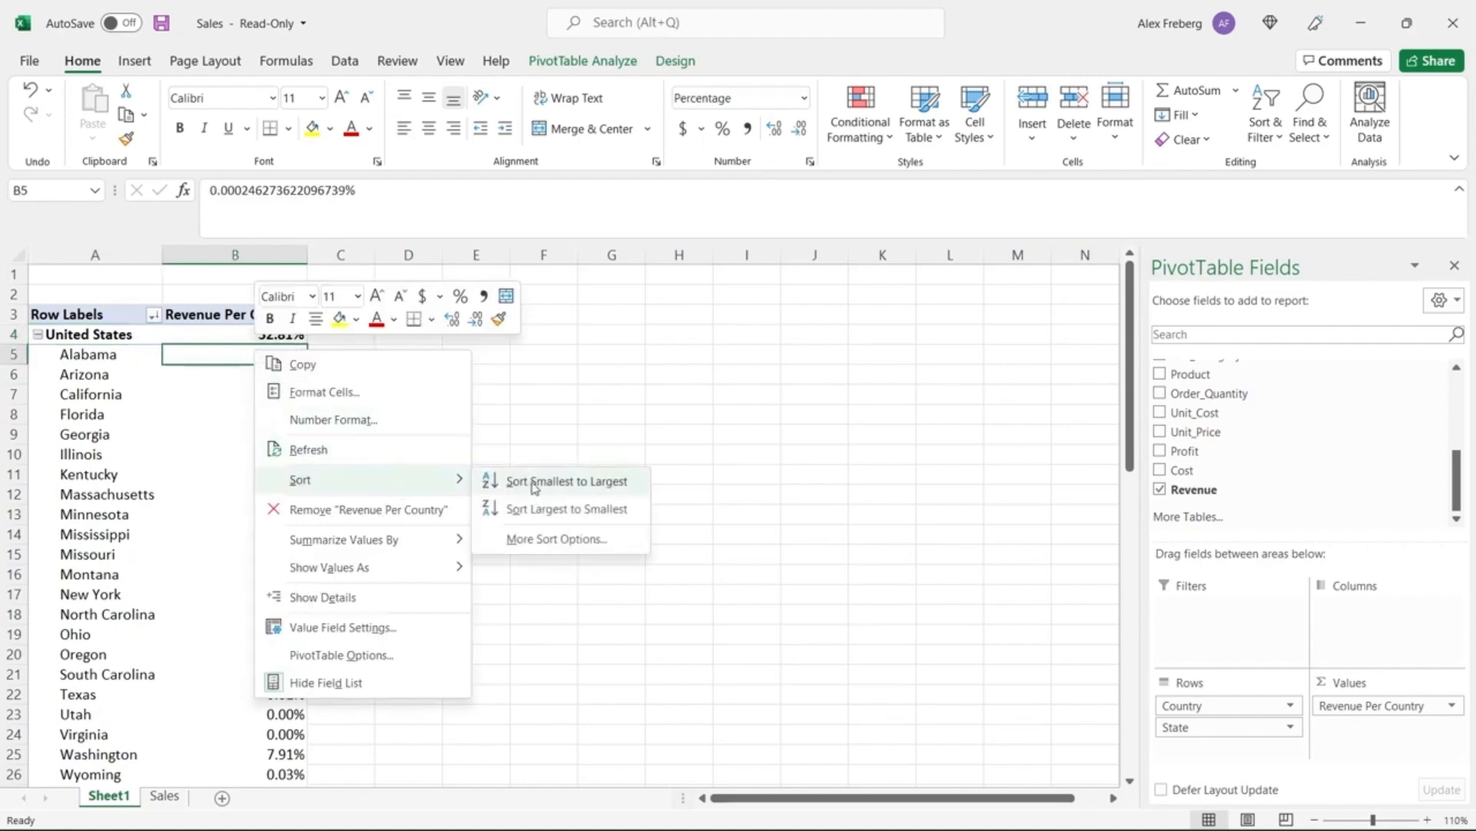
{"action": "left_click", "coordinate": [540, 509]}
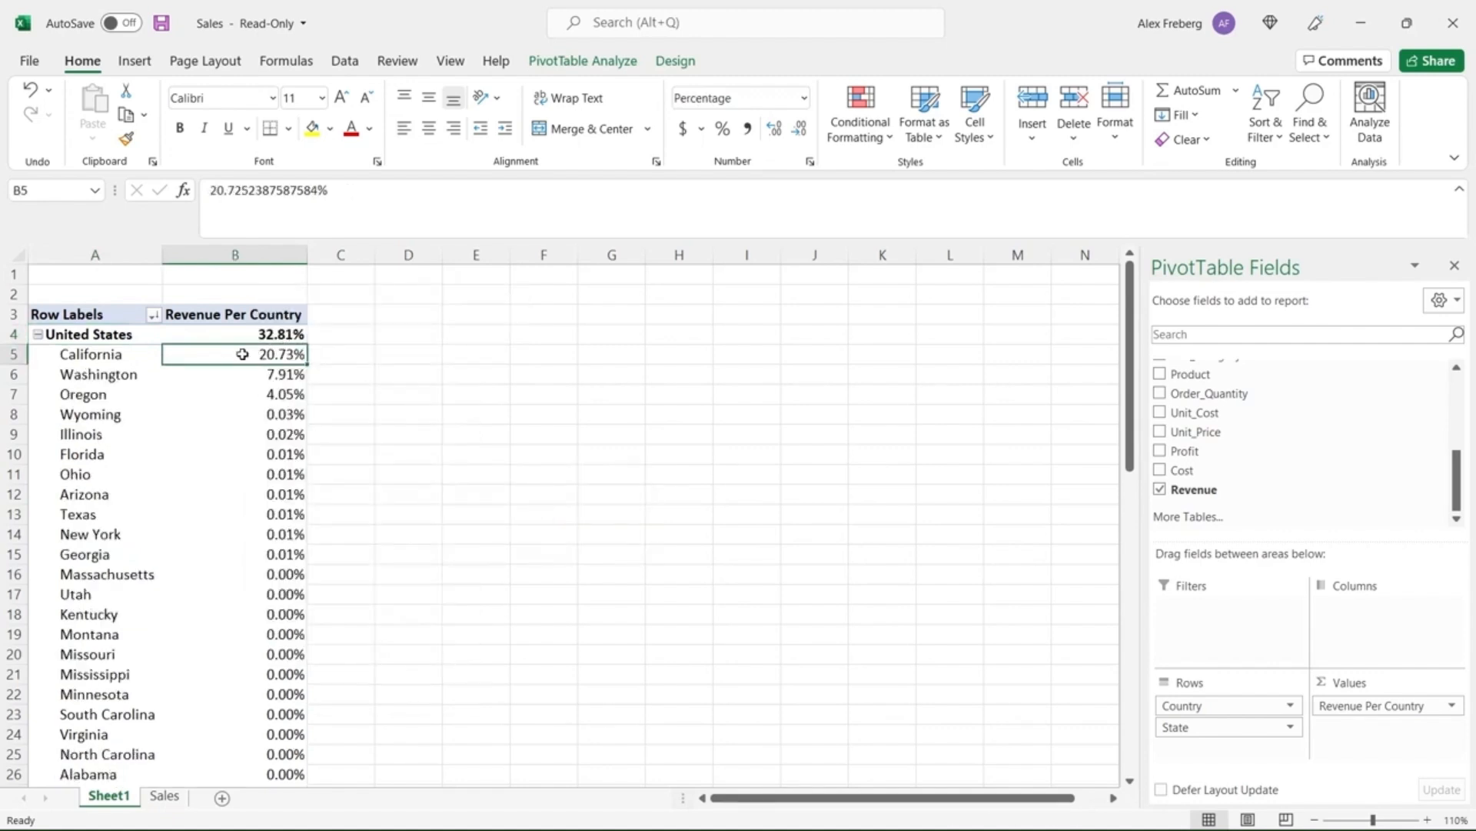
{"action": "left_click", "coordinate": [123, 354]}
{"action": "left_click", "coordinate": [204, 353]}
{"action": "mouse_move", "coordinate": [206, 354]}
- Undo the state and country sorting and the value field changes to return to Sum of Revenue in currency
{"action": "key", "text": "ctrl+z"}
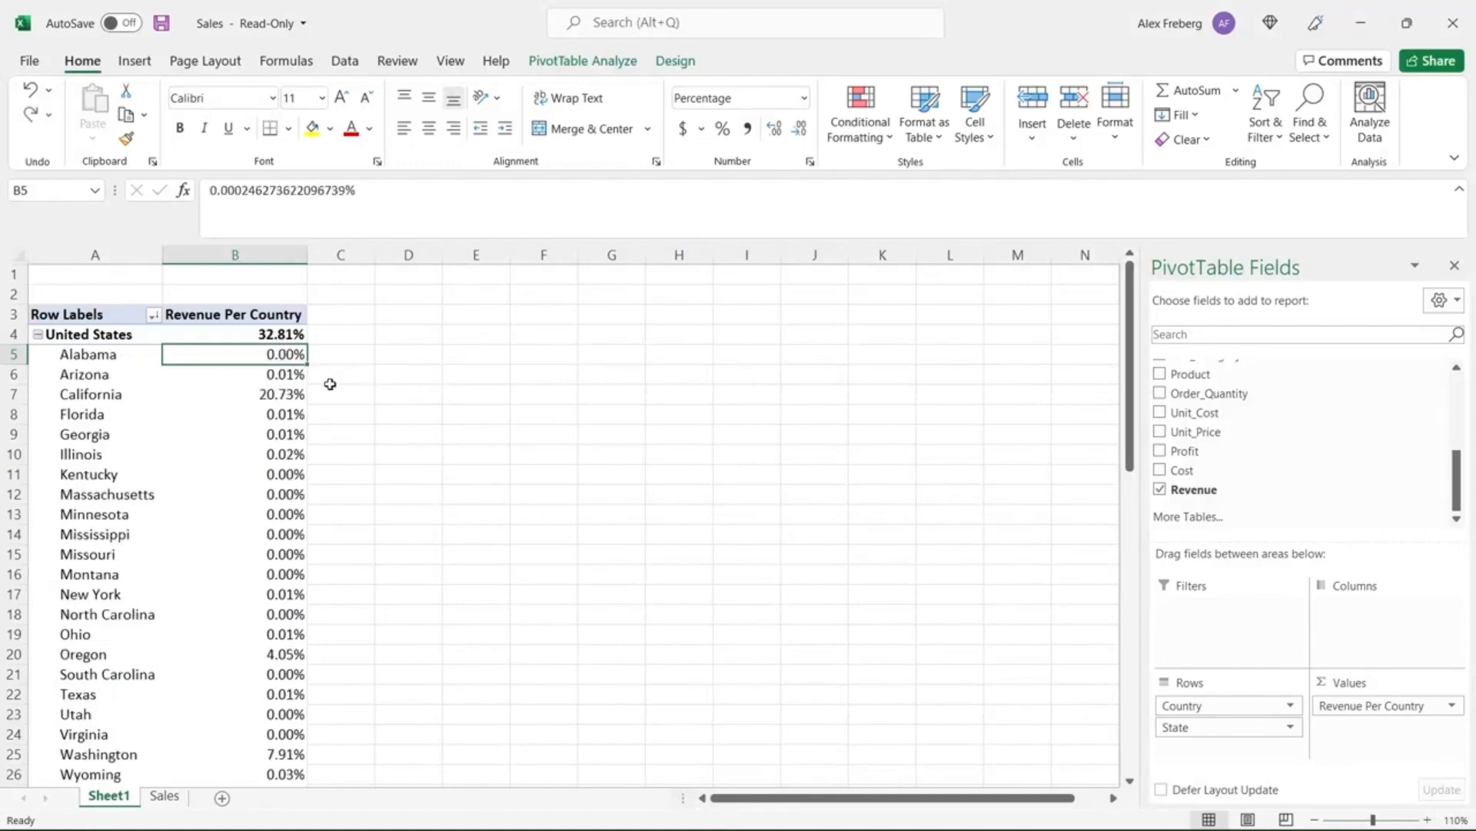
{"action": "key", "text": "ctrl+z"}
{"action": "key", "text": "ctrl+z"}
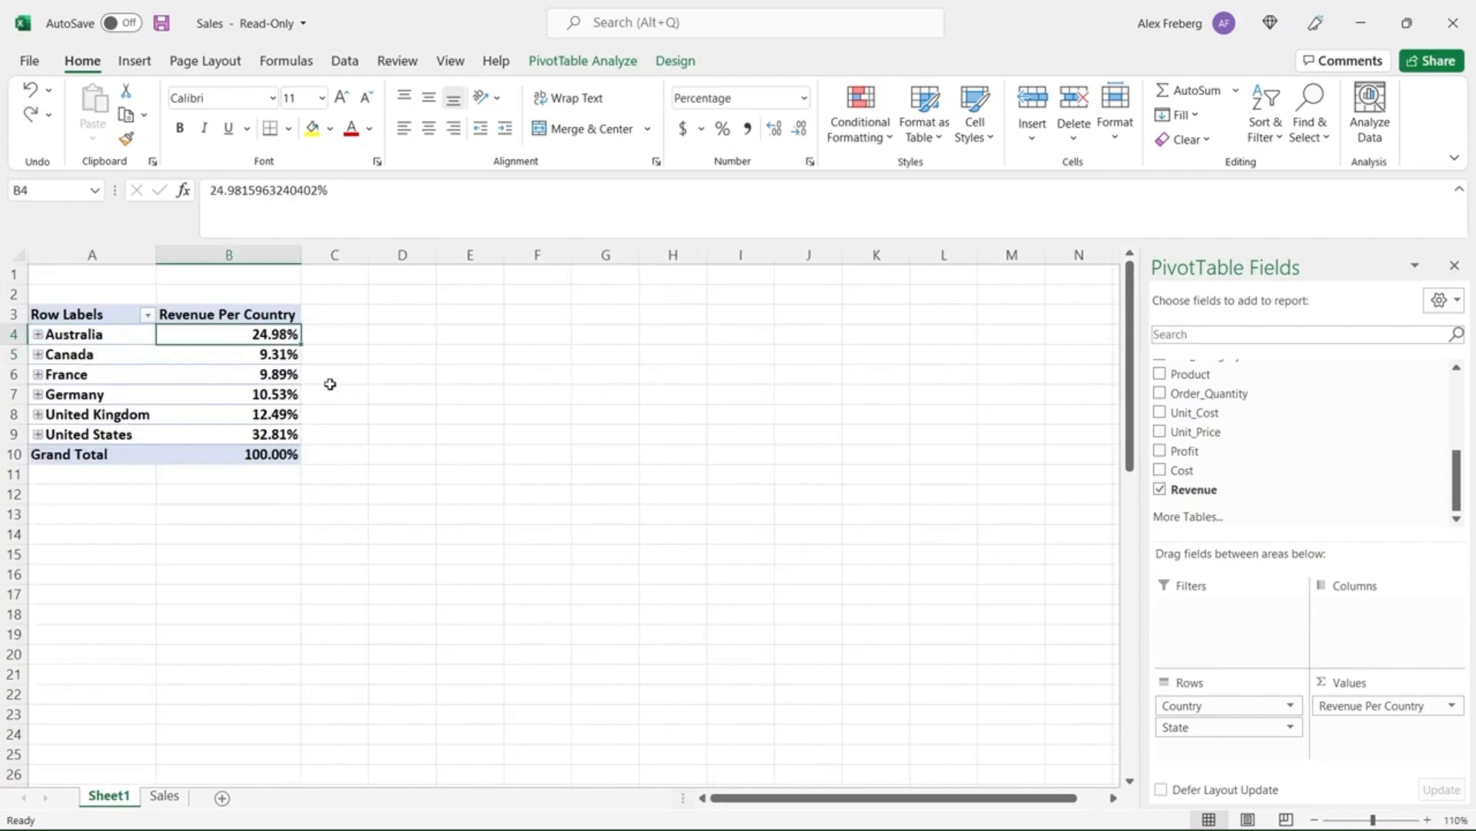
{"action": "key", "text": "ctrl+z"}
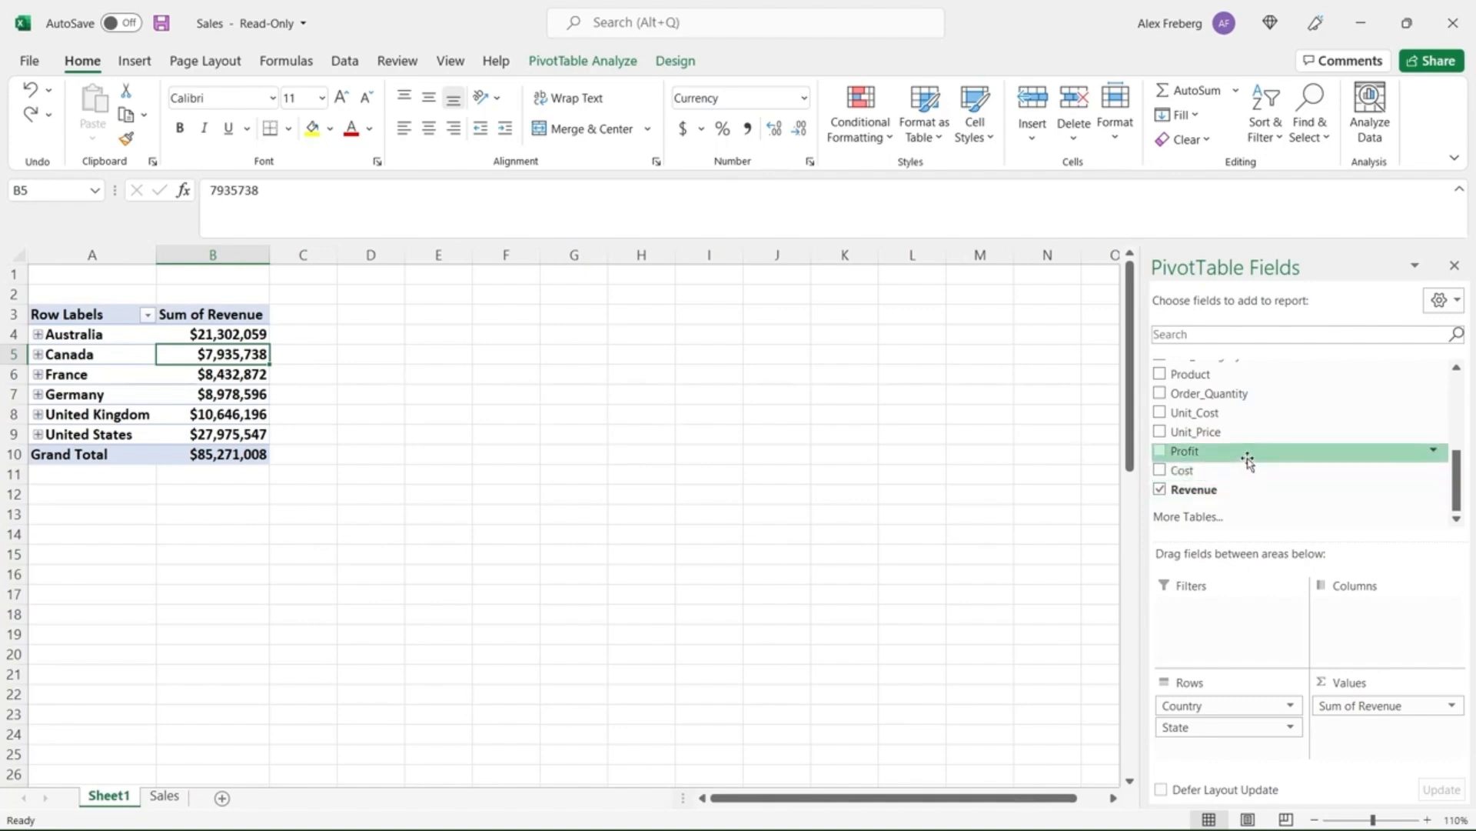
- Add Cost and Profit to the PivotTable's values and format both columns, including grand totals, as currency without decimals
{"action": "left_click_drag", "start_coordinate": [1251, 469], "coordinate": [1355, 726]}
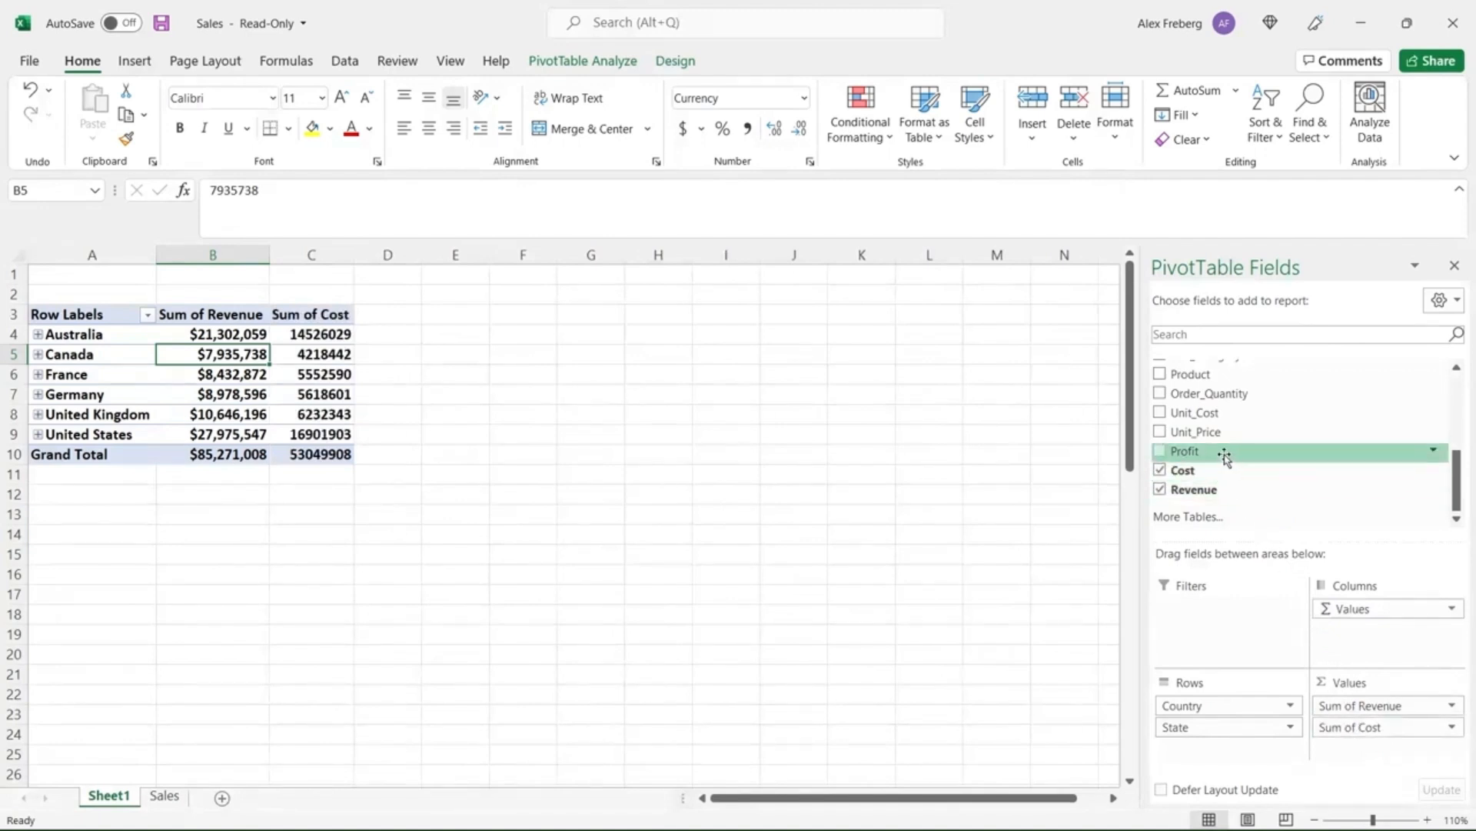
{"action": "left_click_drag", "start_coordinate": [1225, 457], "coordinate": [1361, 753]}
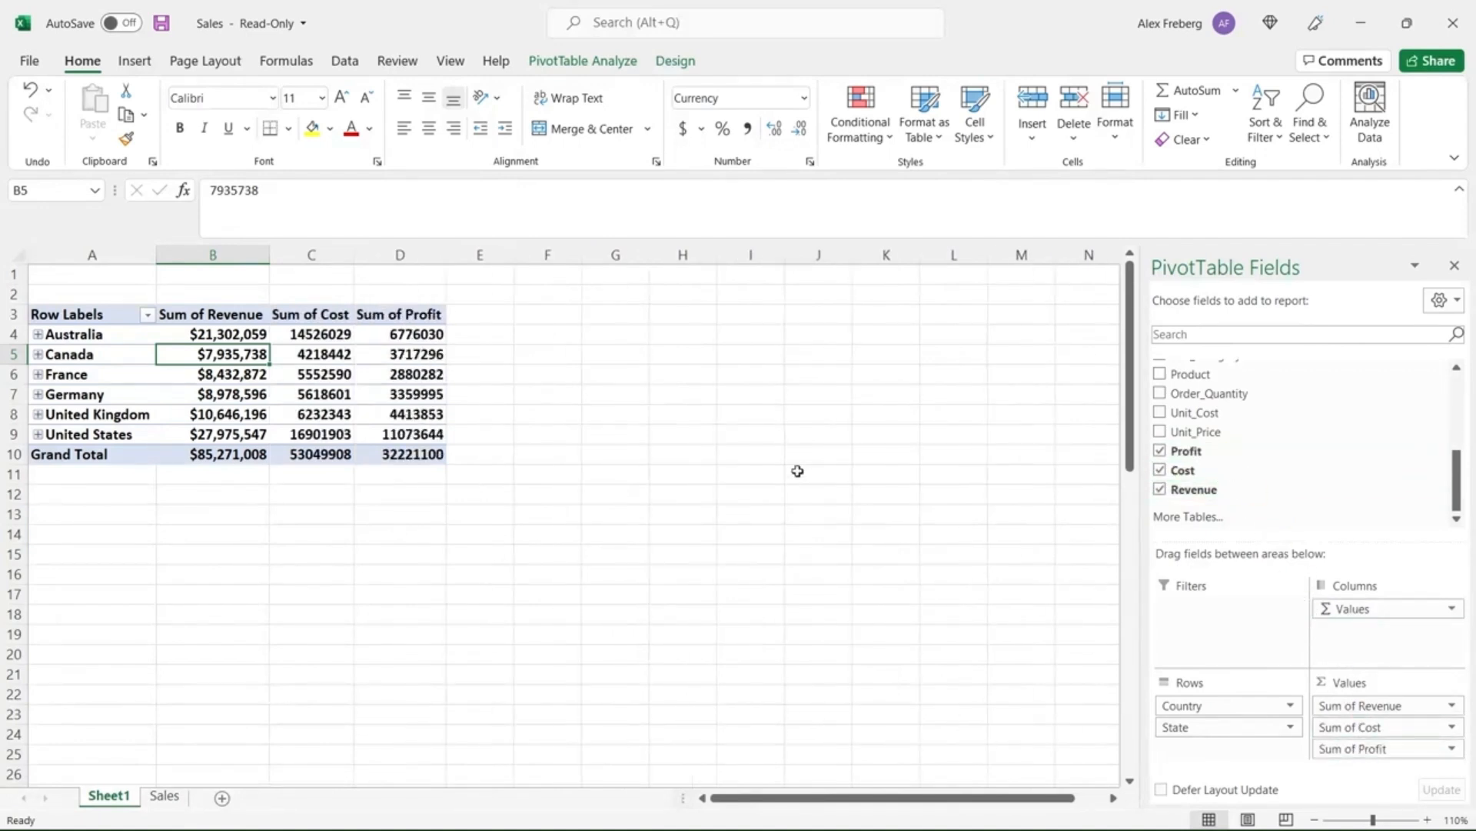
{"action": "left_click_drag", "start_coordinate": [311, 334], "coordinate": [431, 454]}
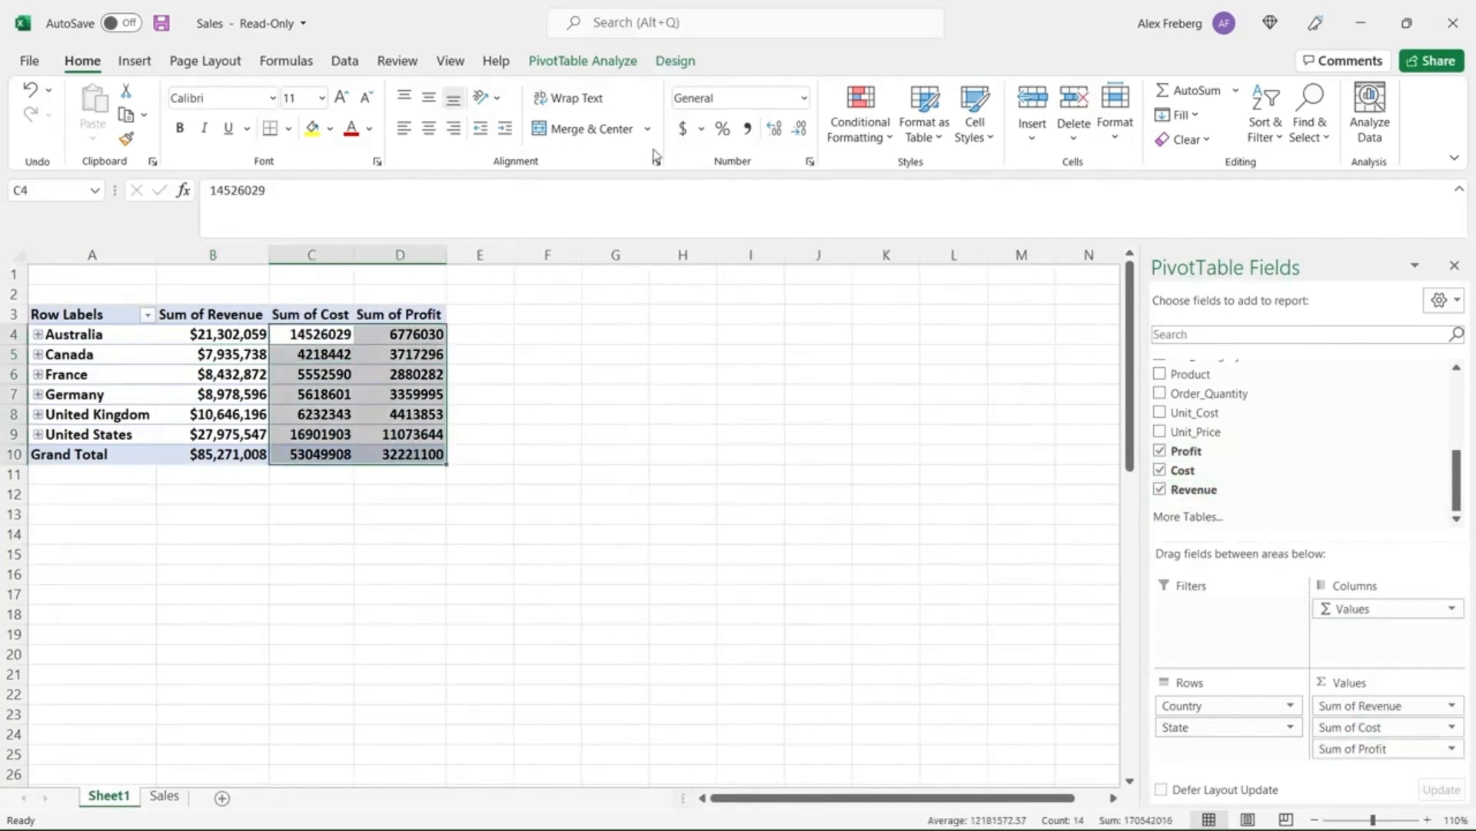
{"action": "left_click", "coordinate": [805, 98]}
{"action": "left_click", "coordinate": [777, 224]}
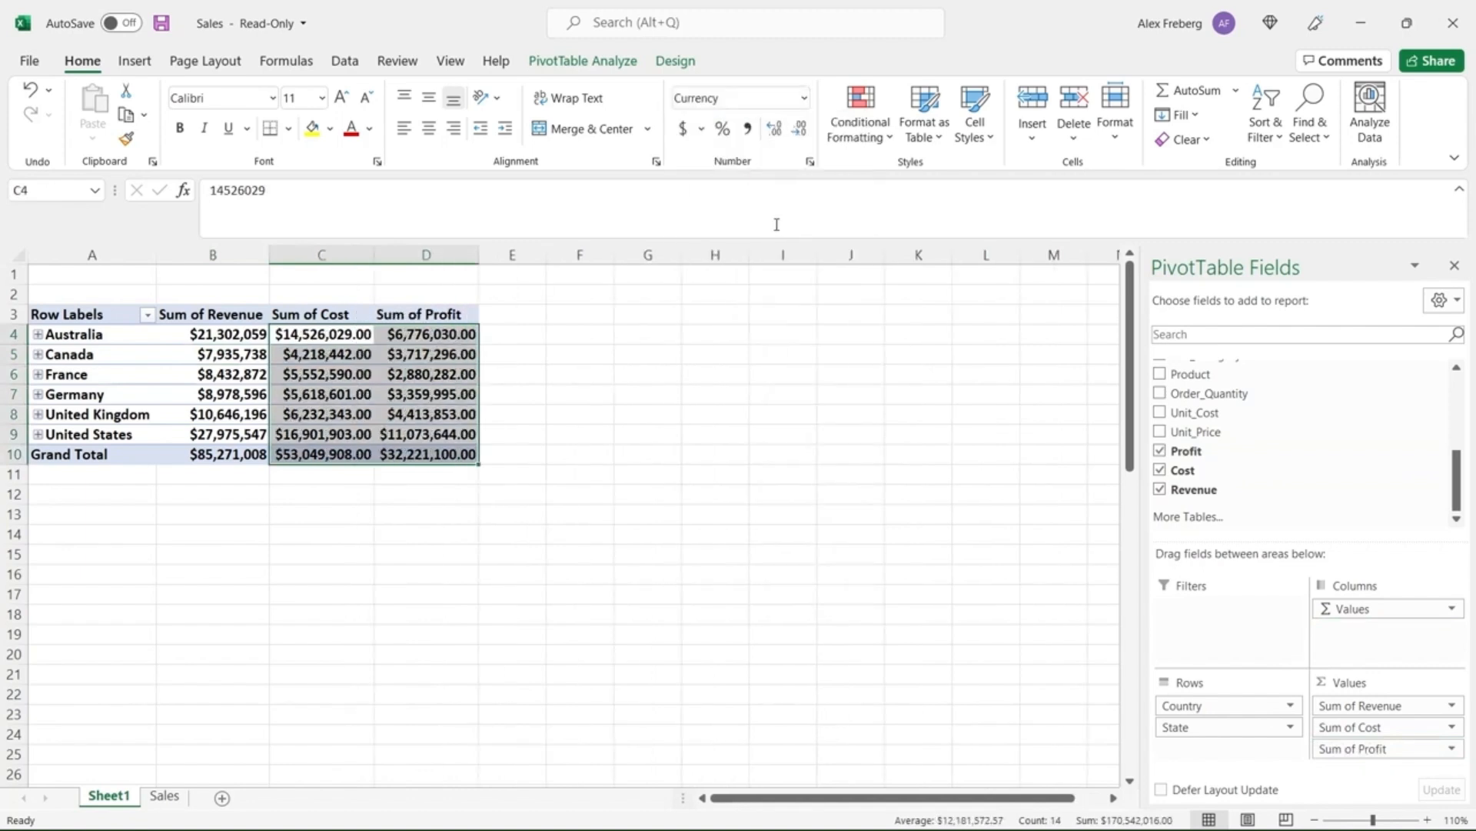
{"action": "left_click", "coordinate": [800, 129]}
{"action": "left_click", "coordinate": [800, 128]}
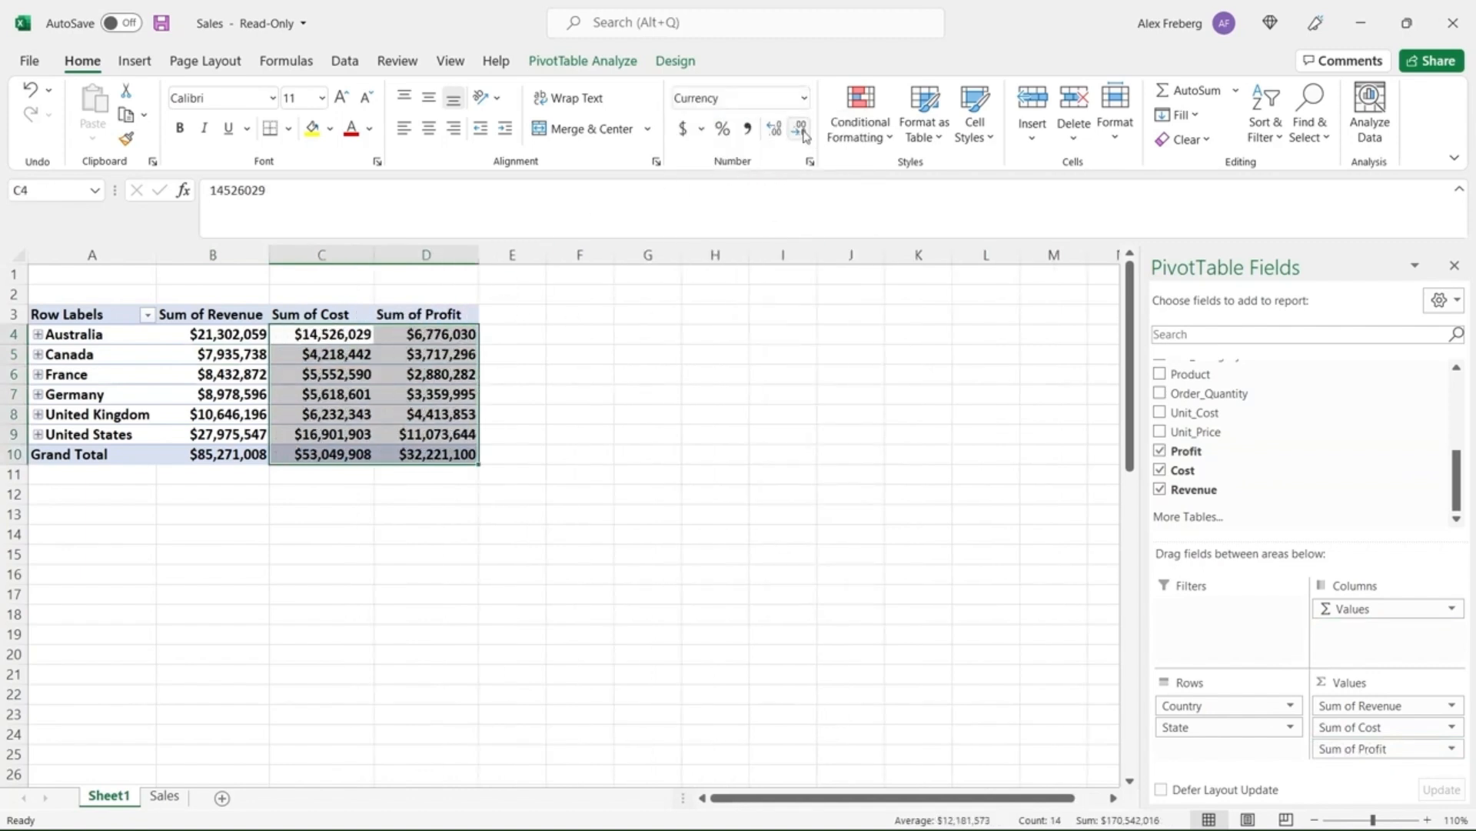
{"action": "left_click", "coordinate": [527, 399]}
{"action": "left_click", "coordinate": [461, 394]}
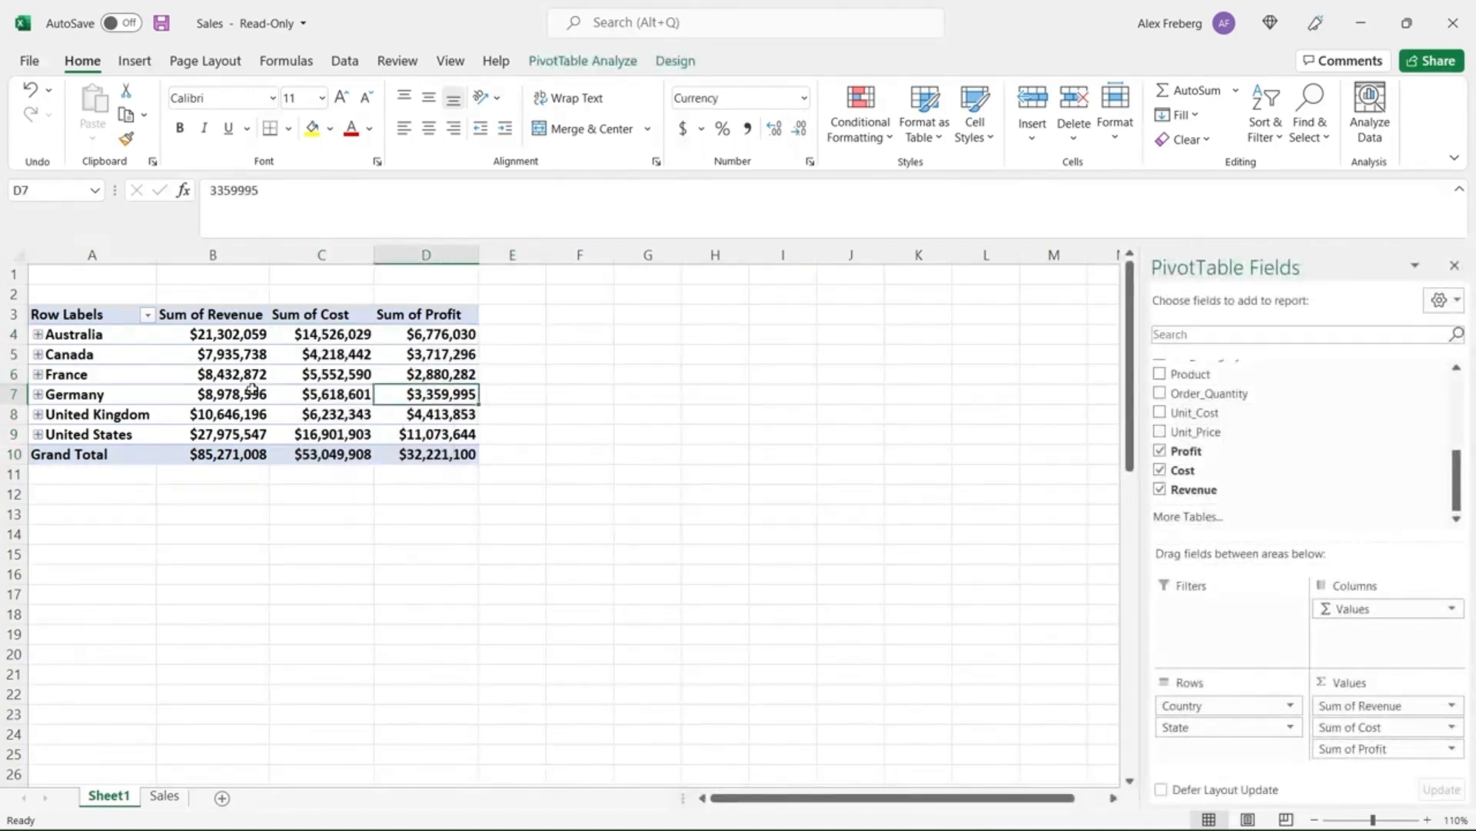
- Examine how the United States' revenue, cost and profit values relate to one another
{"action": "left_click", "coordinate": [223, 434]}
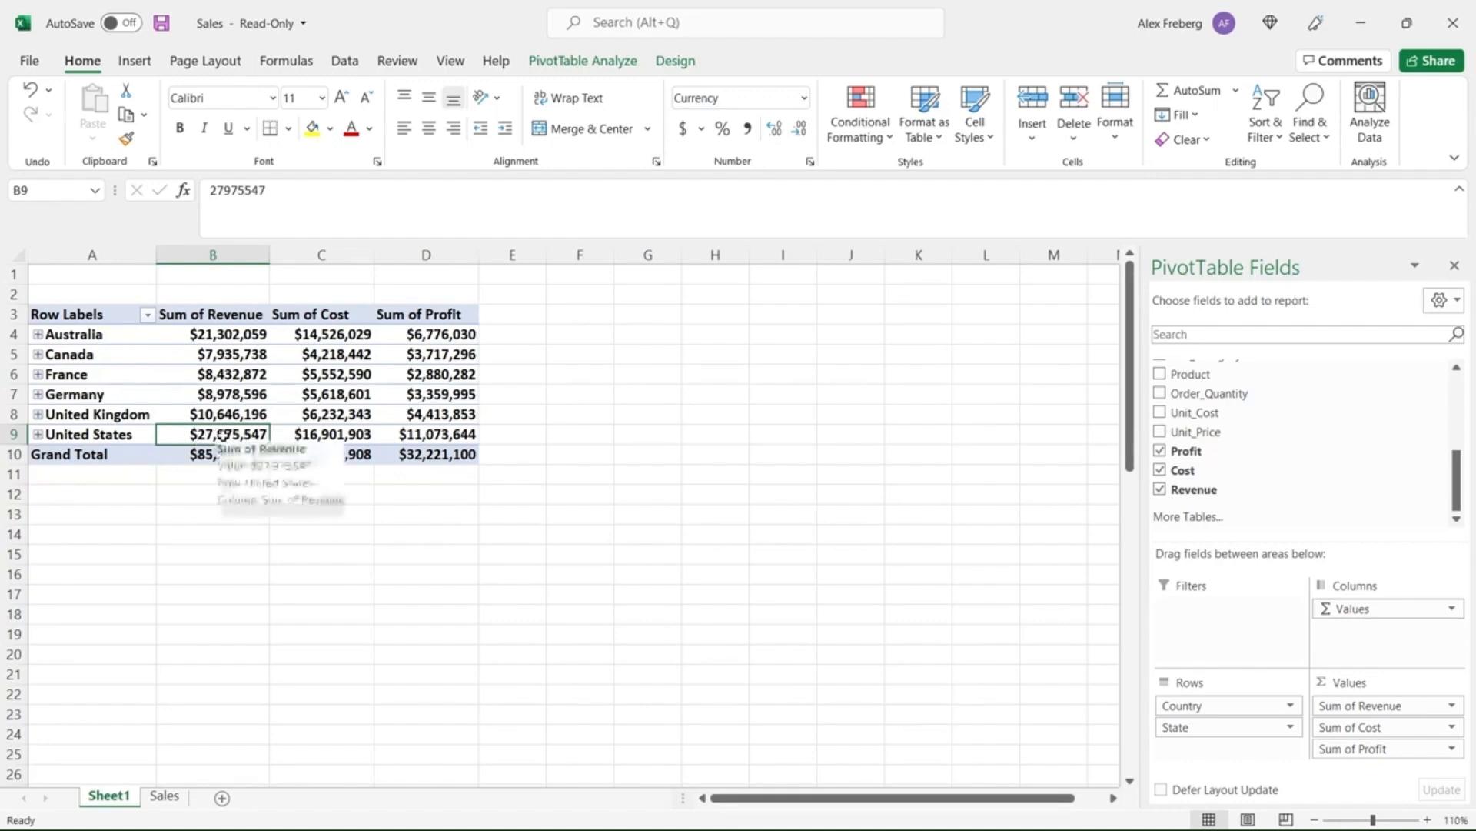
{"action": "left_click", "coordinate": [336, 433]}
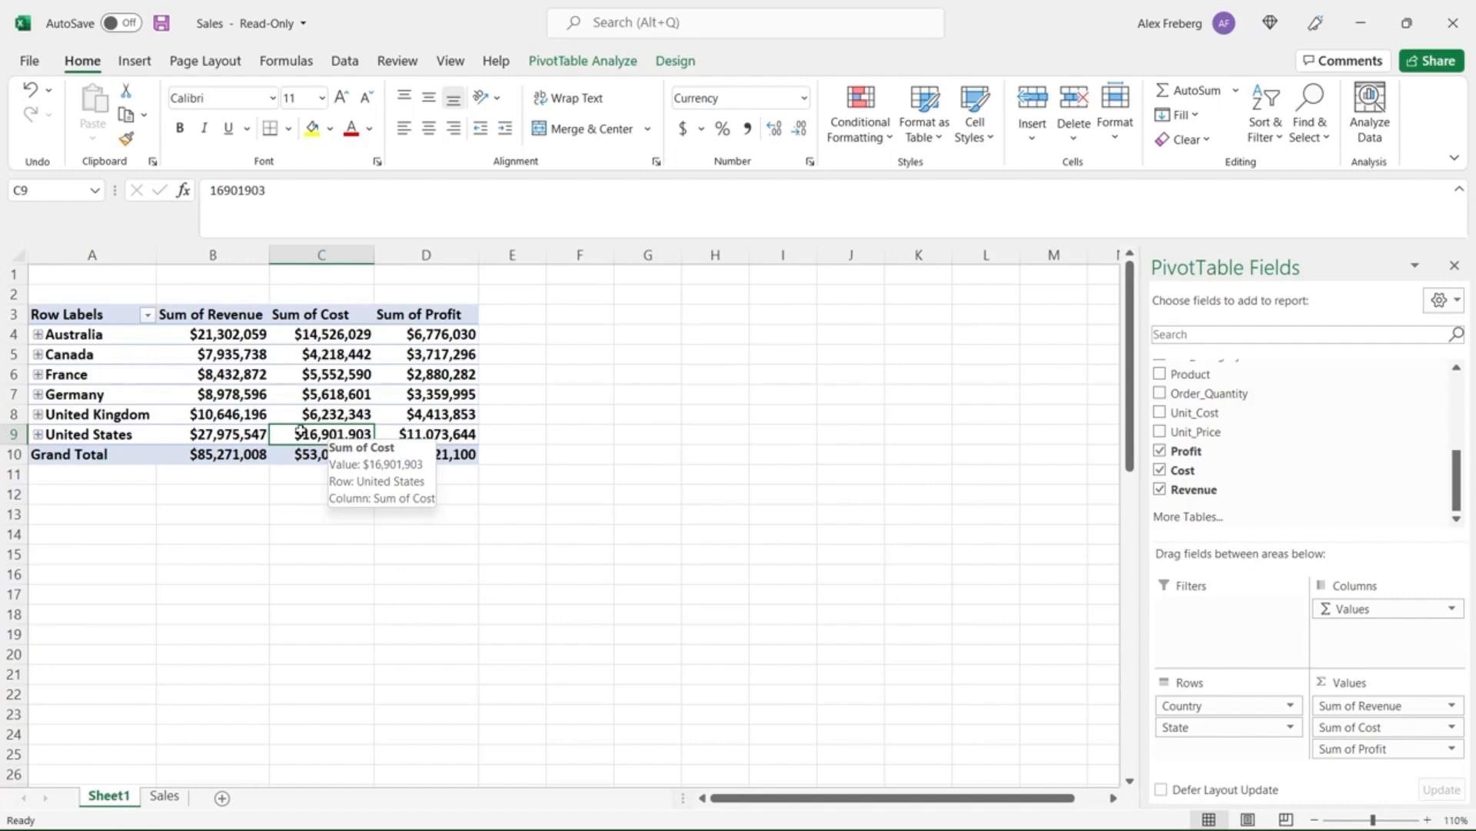
{"action": "left_click", "coordinate": [437, 433]}
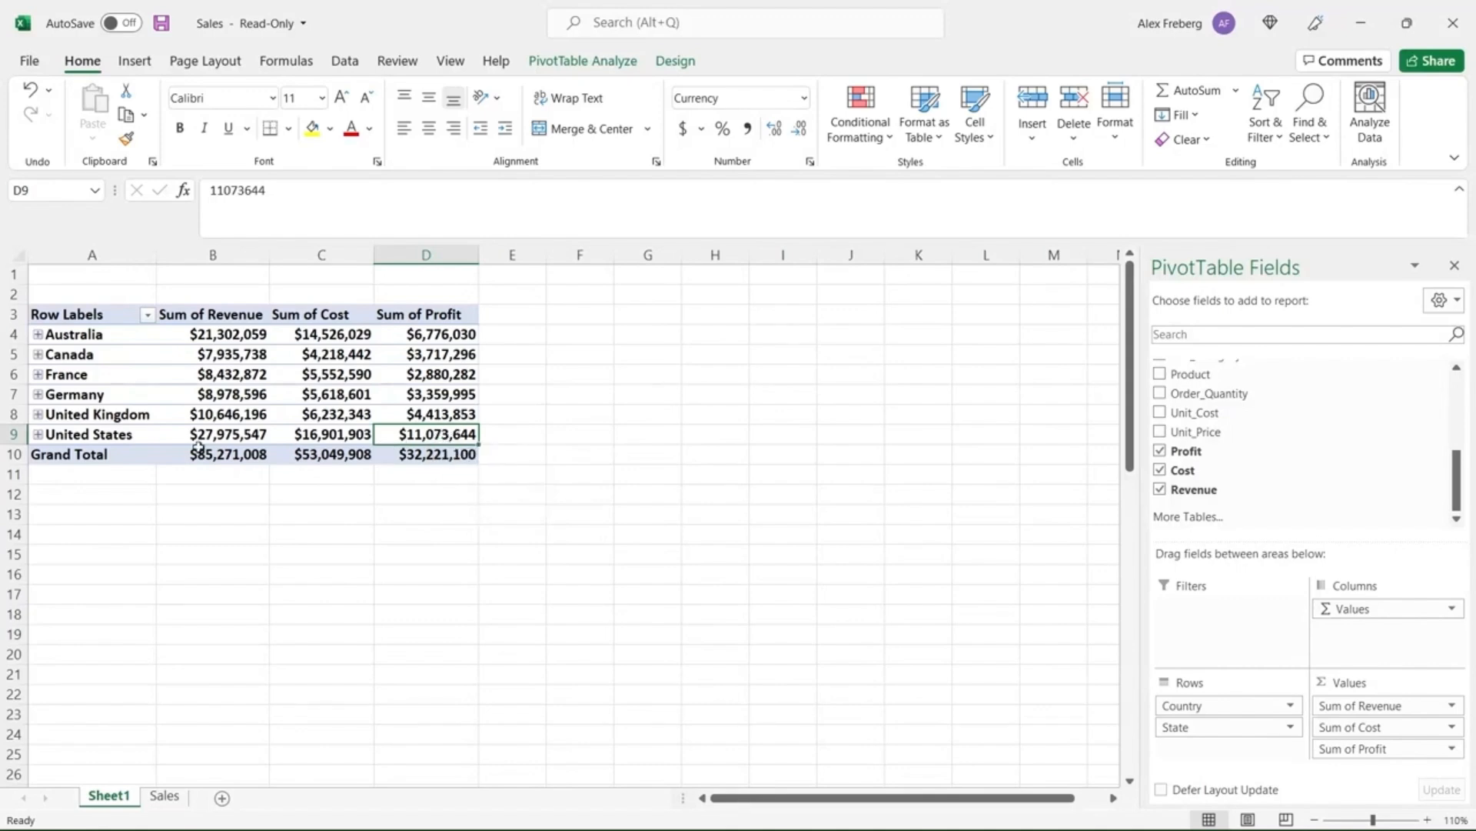
{"action": "mouse_move", "coordinate": [445, 433]}
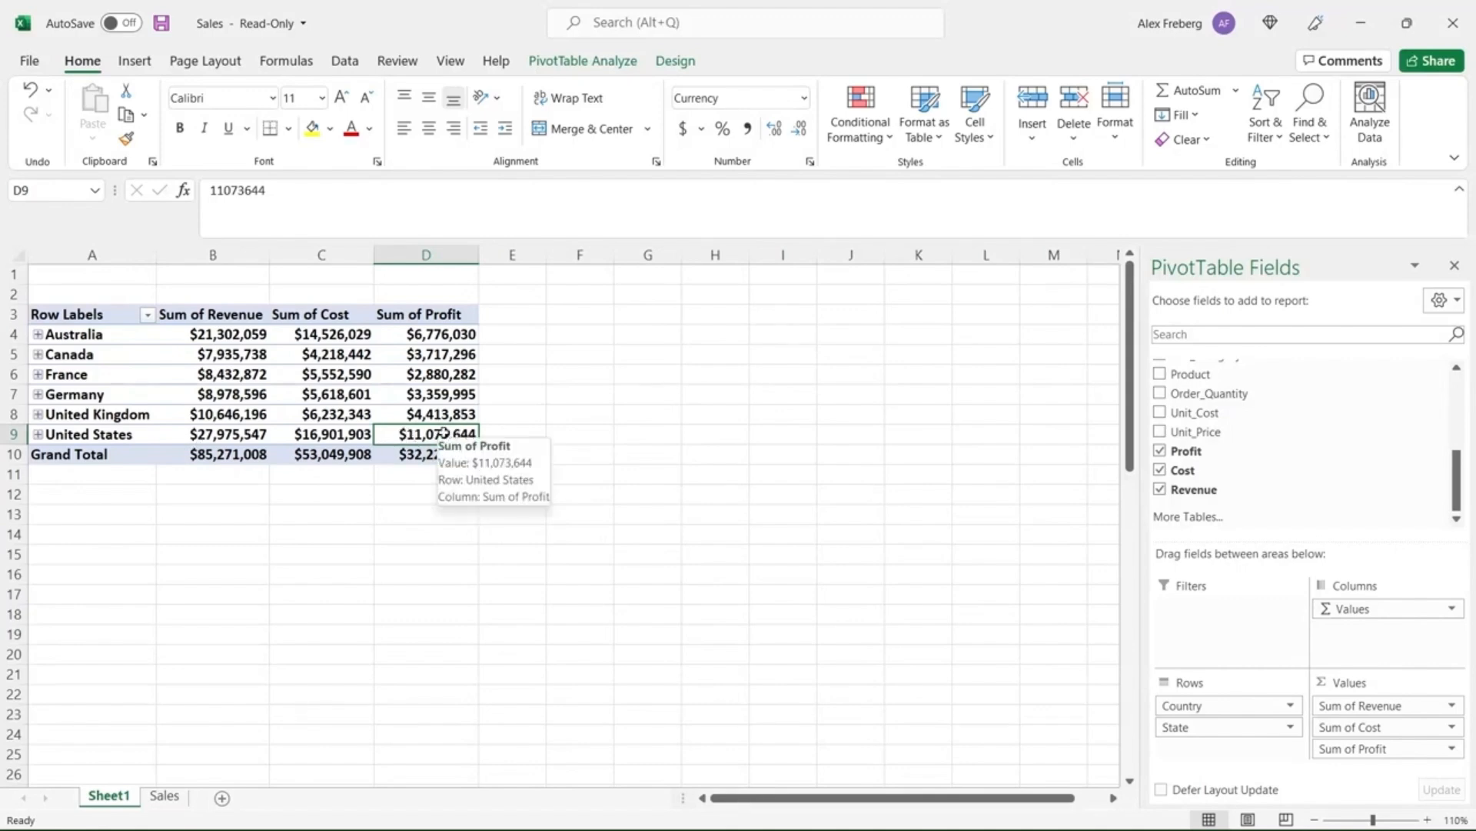
{"action": "left_click", "coordinate": [231, 435]}
{"action": "left_click", "coordinate": [311, 433]}
{"action": "left_click", "coordinate": [435, 433]}
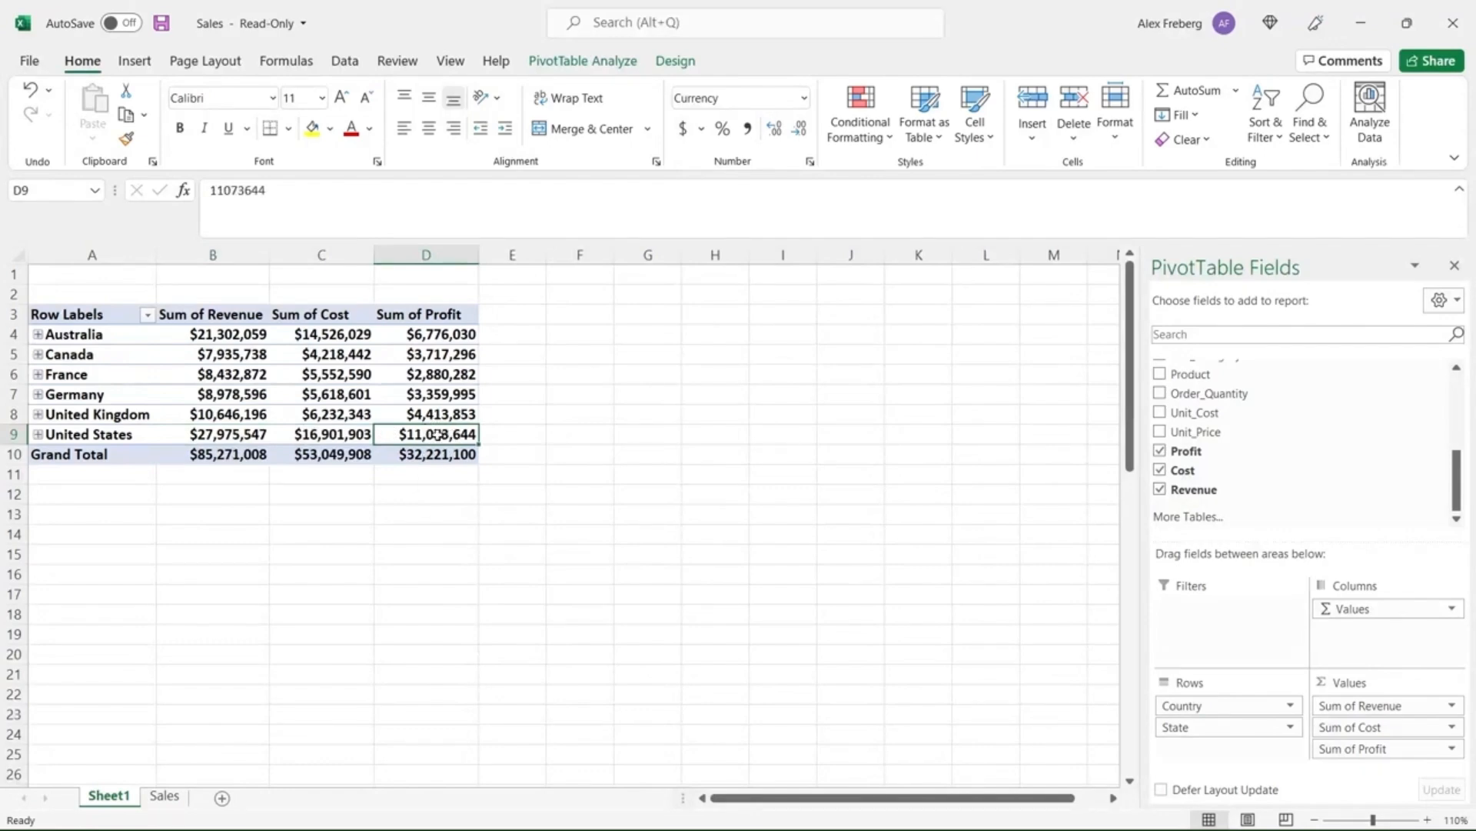
{"action": "left_click", "coordinate": [313, 438]}
{"action": "left_click", "coordinate": [239, 436]}
{"action": "left_click", "coordinate": [312, 436]}
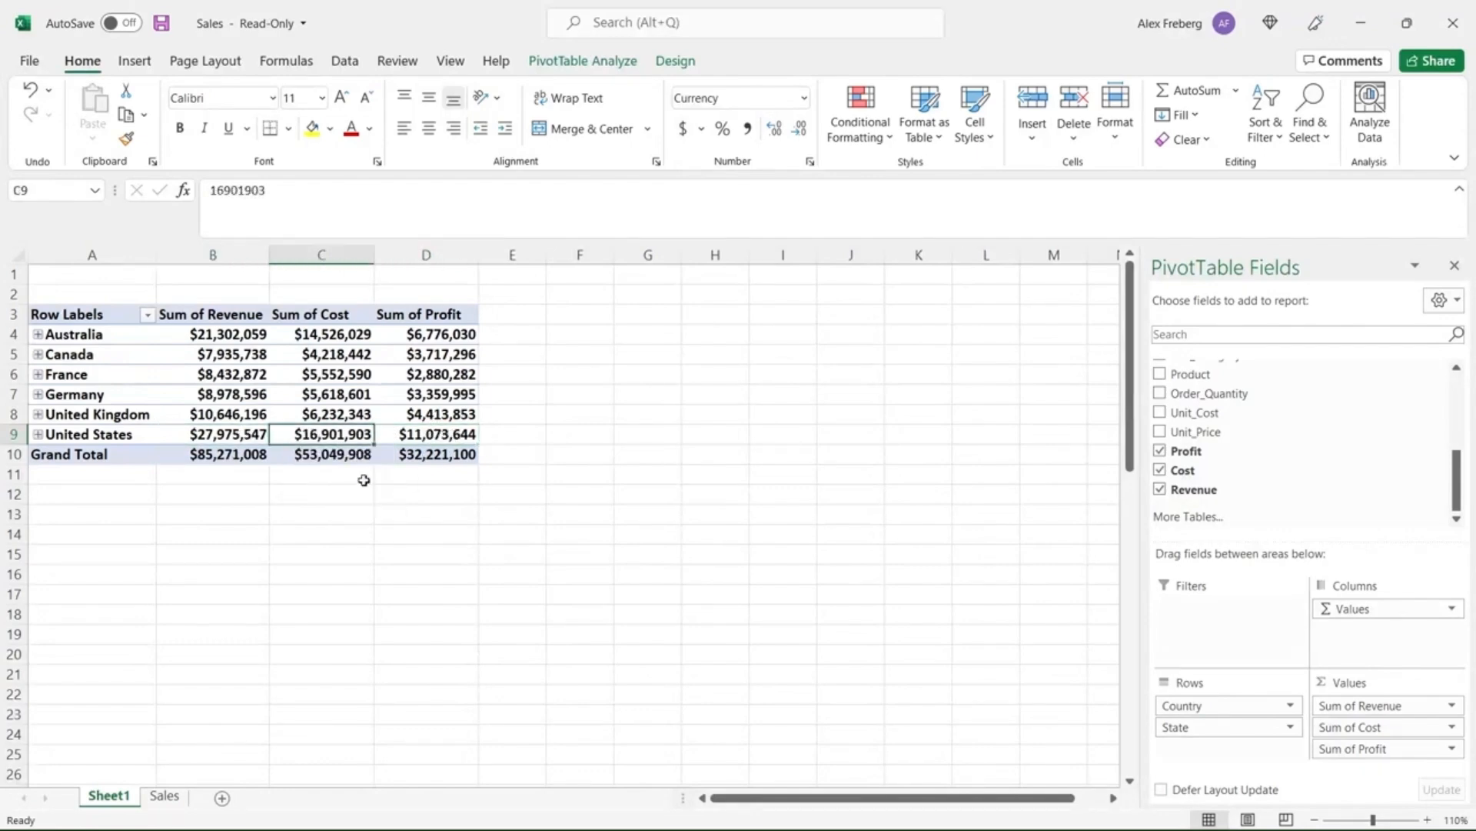
{"action": "left_click", "coordinate": [429, 429]}
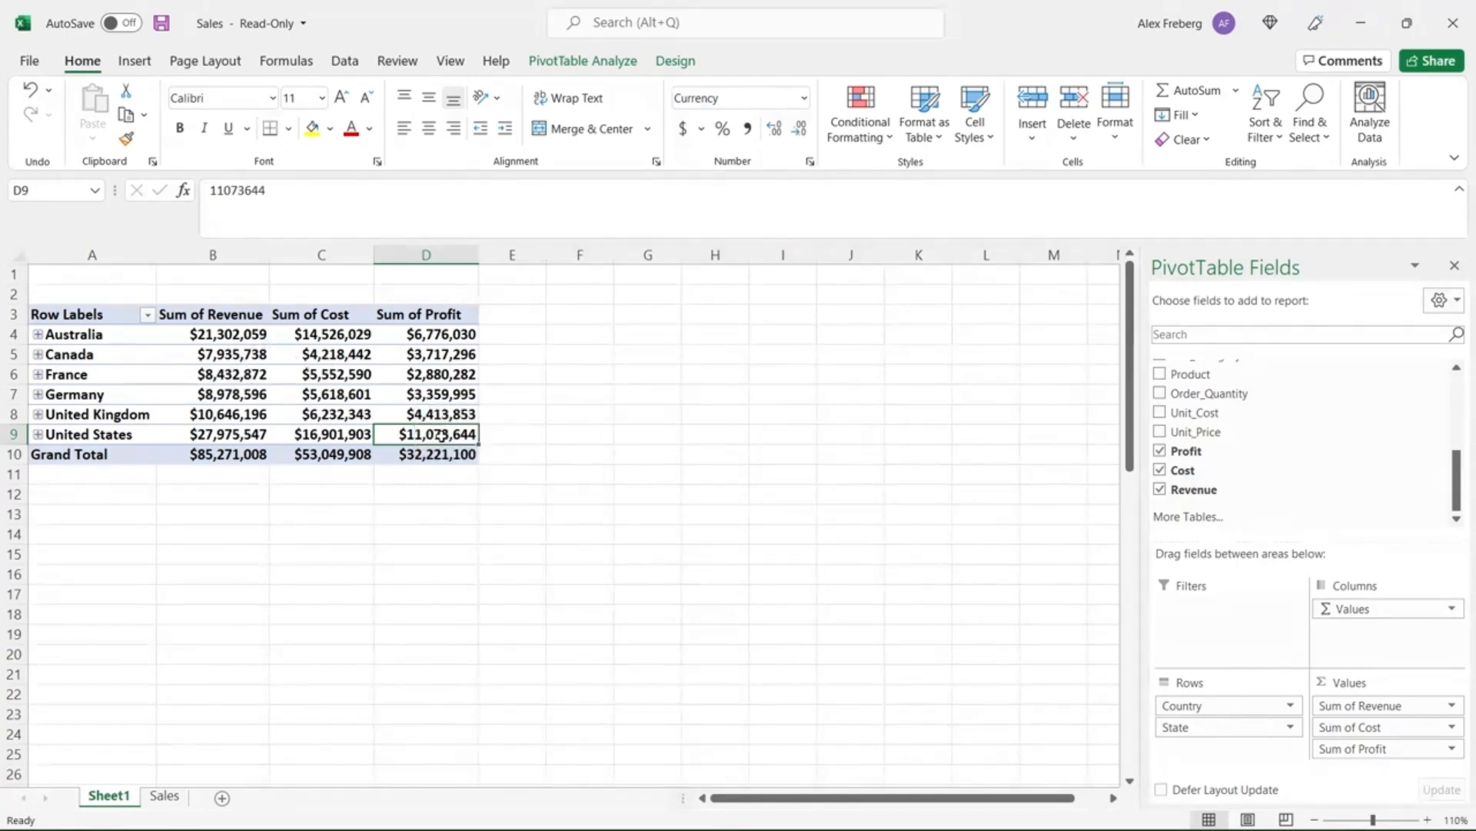
{"action": "mouse_move", "coordinate": [440, 435]}
- Start a new PivotTable calculated field and name it CaculatedFieldDemo
{"action": "left_click", "coordinate": [599, 65]}
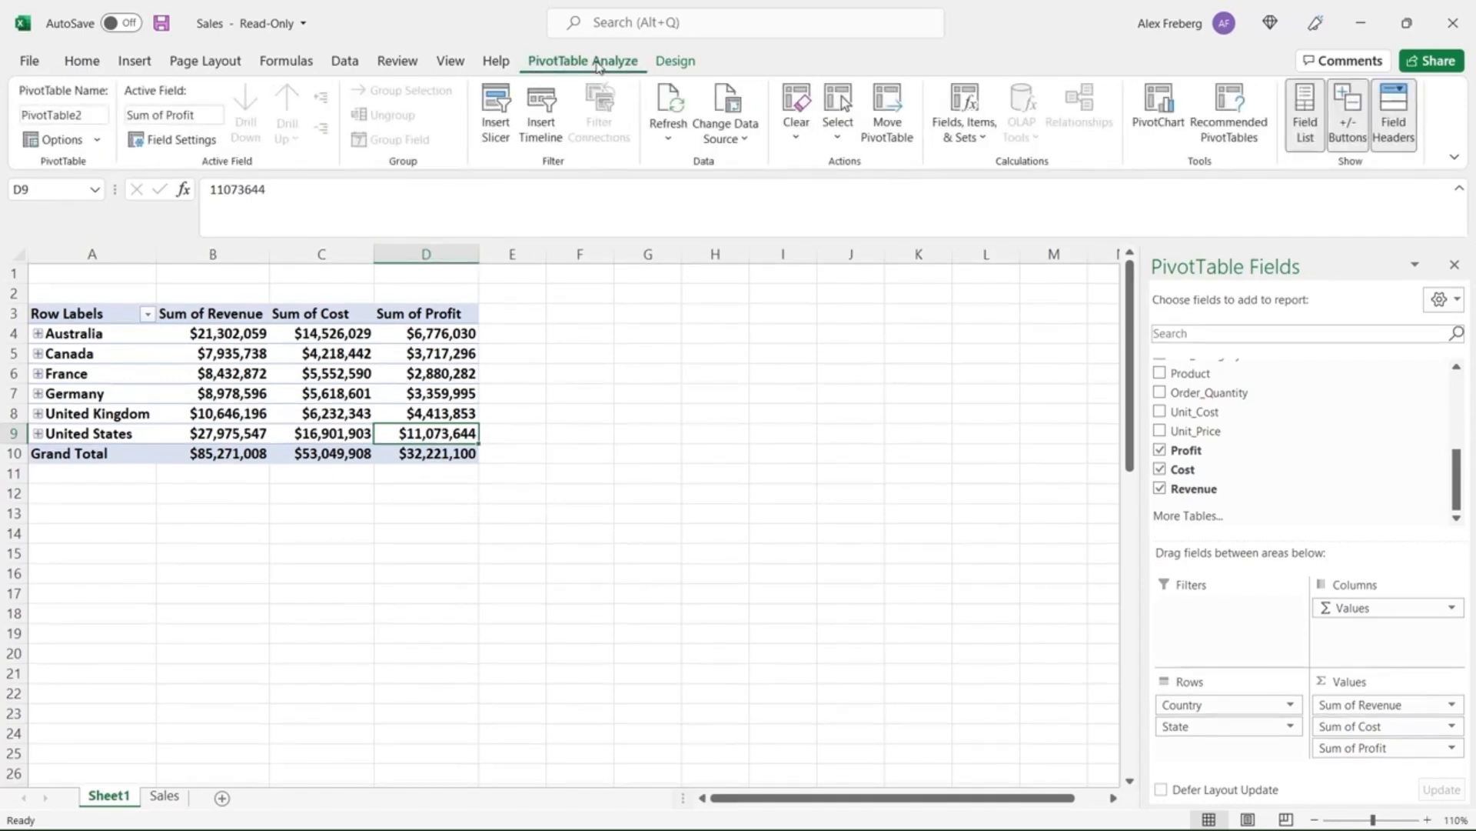
{"action": "left_click", "coordinate": [968, 103]}
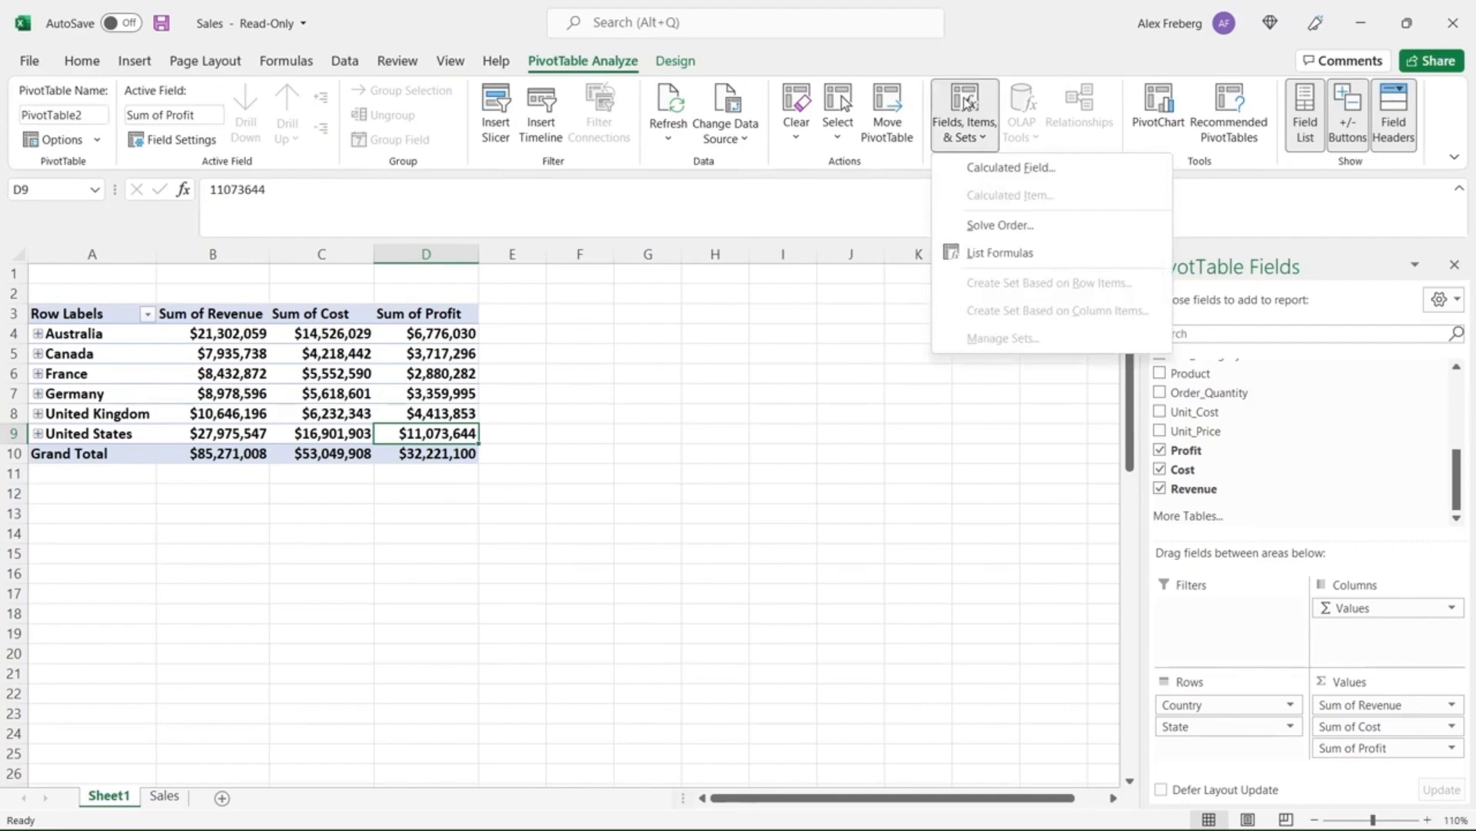
{"action": "left_click", "coordinate": [983, 169]}
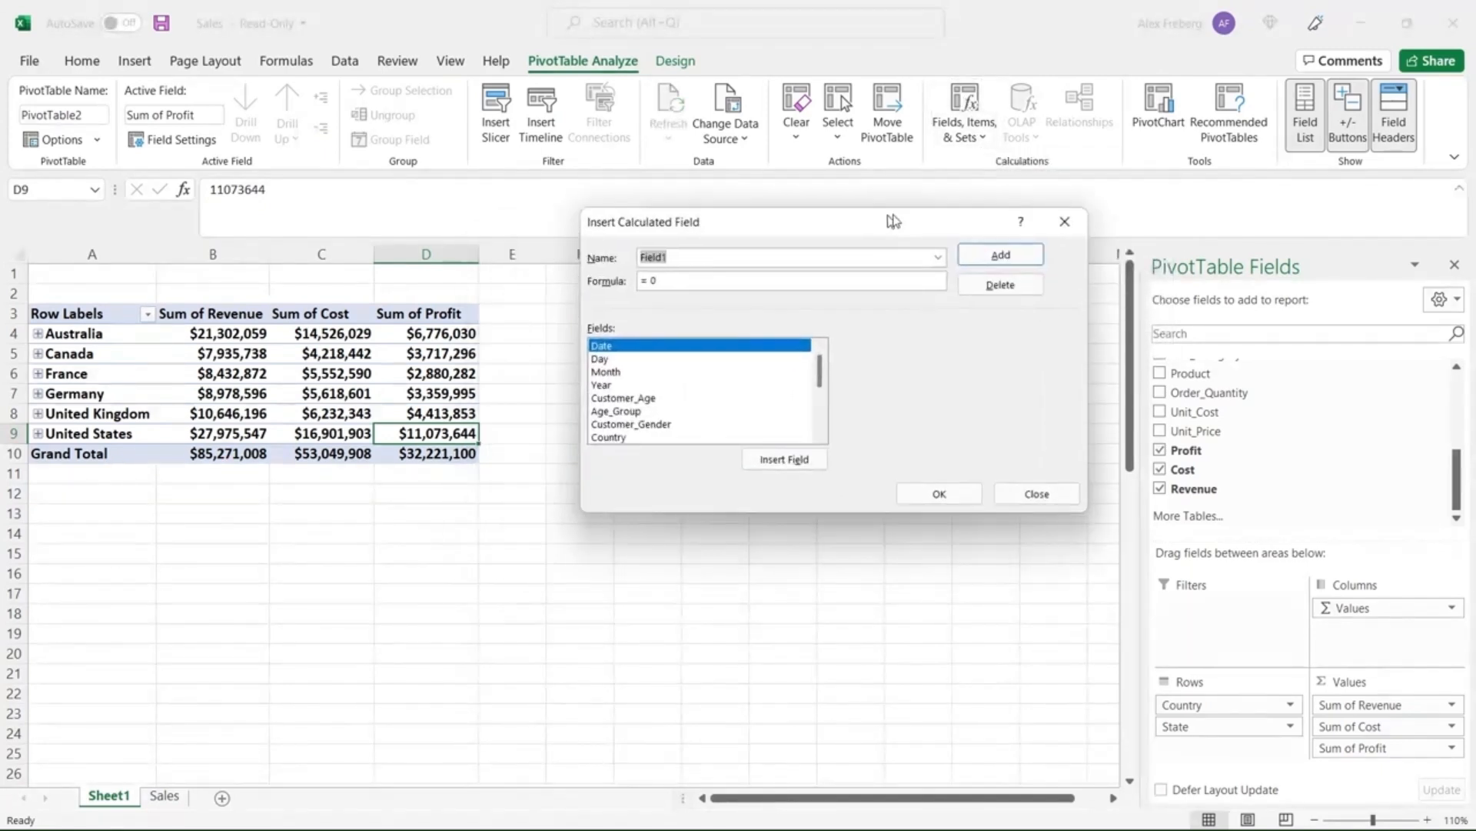
{"action": "left_click_drag", "start_coordinate": [894, 222], "coordinate": [1030, 194]}
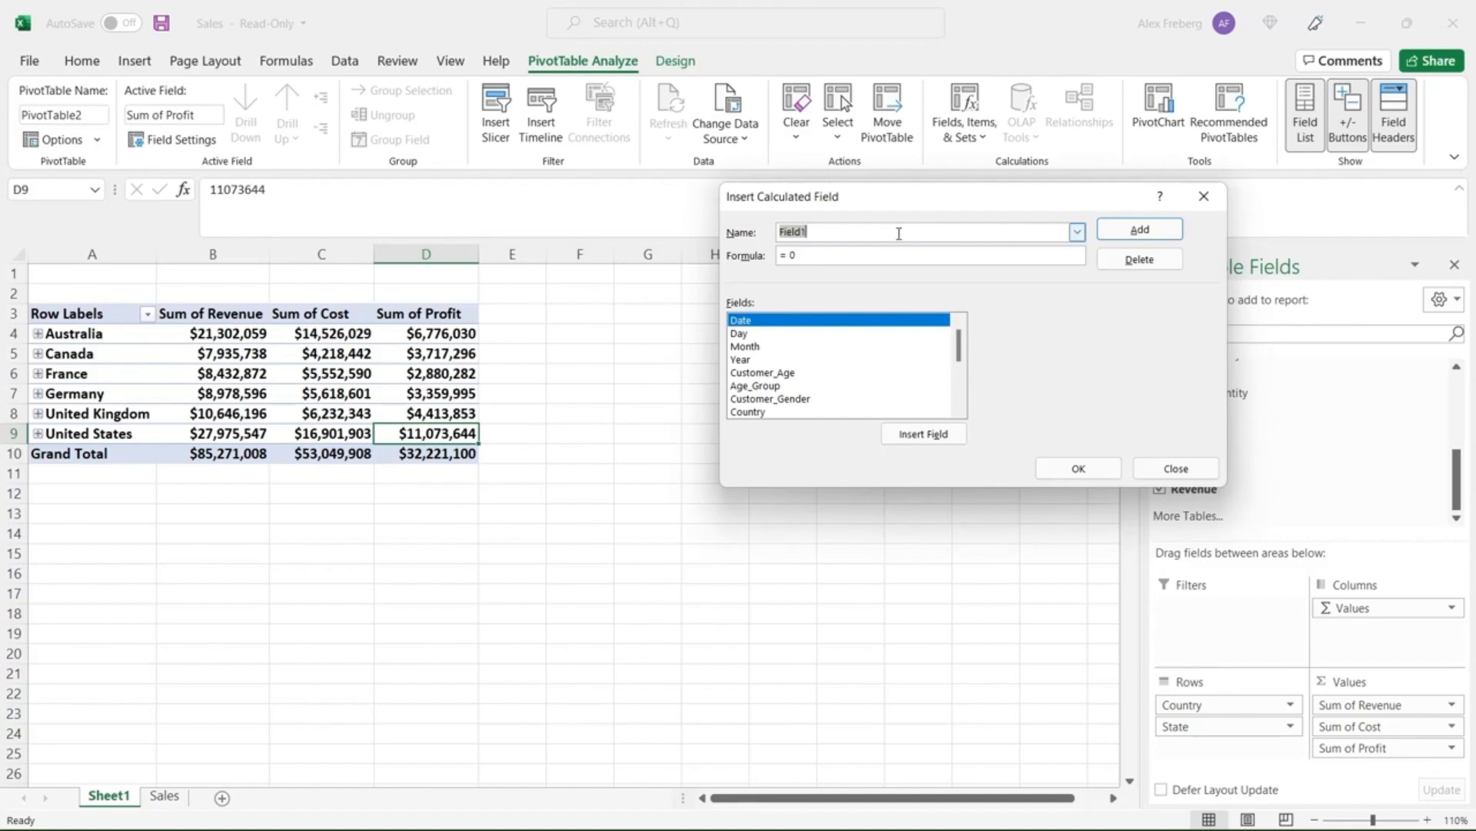
{"action": "type", "text": "De"}
{"action": "key", "text": "BackSpace"}
{"action": "key", "text": "BackSpace"}
{"action": "type", "text": "Caculated"}
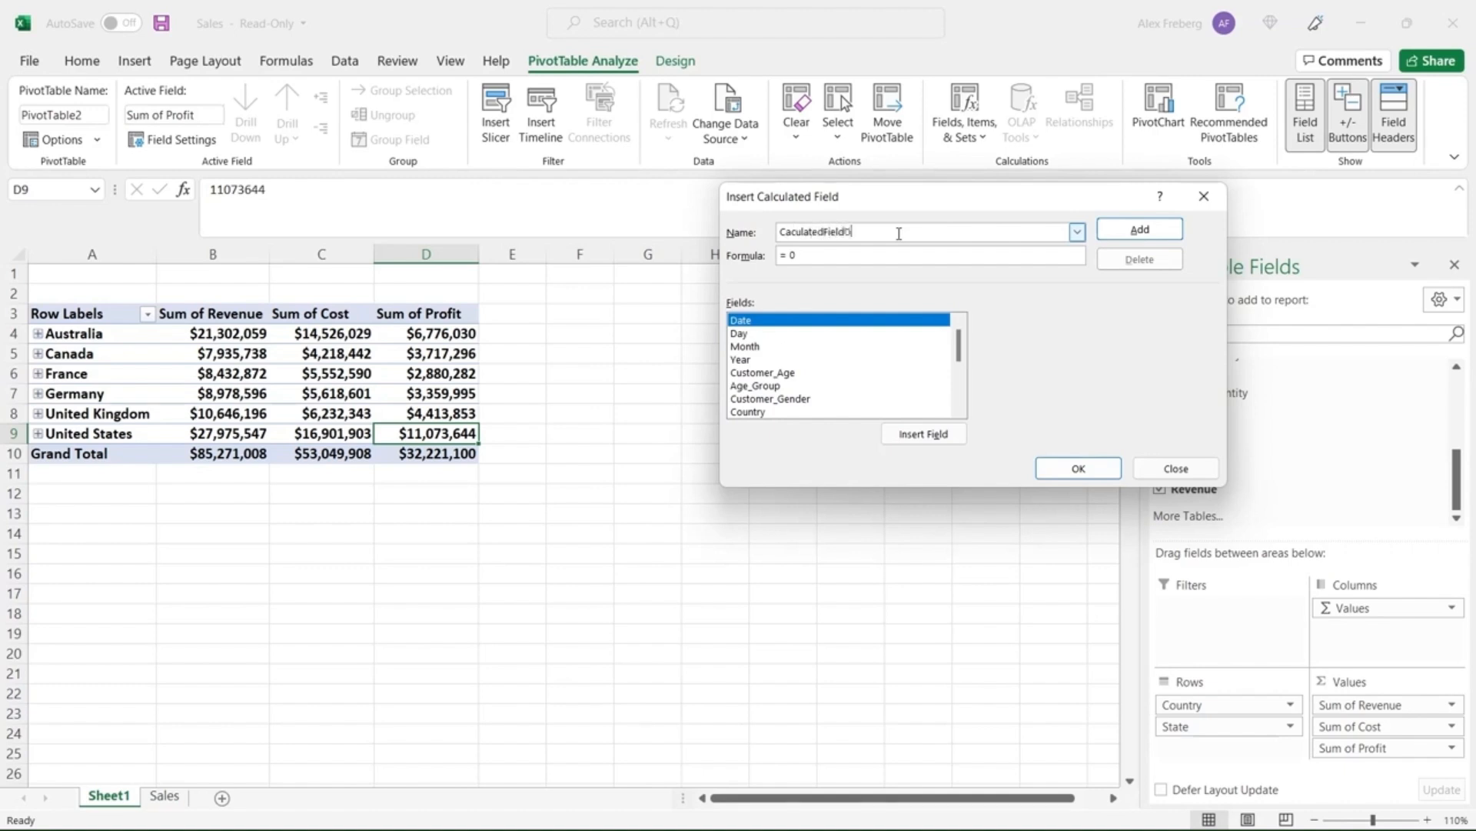
- Create the calculated field with a formula of Revenue minus Cost and compare its grand total with that of Sum of Profit
{"action": "left_click", "coordinate": [865, 258]}
{"action": "left_click_drag", "start_coordinate": [963, 353], "coordinate": [959, 408]}
{"action": "left_click", "coordinate": [777, 412]}
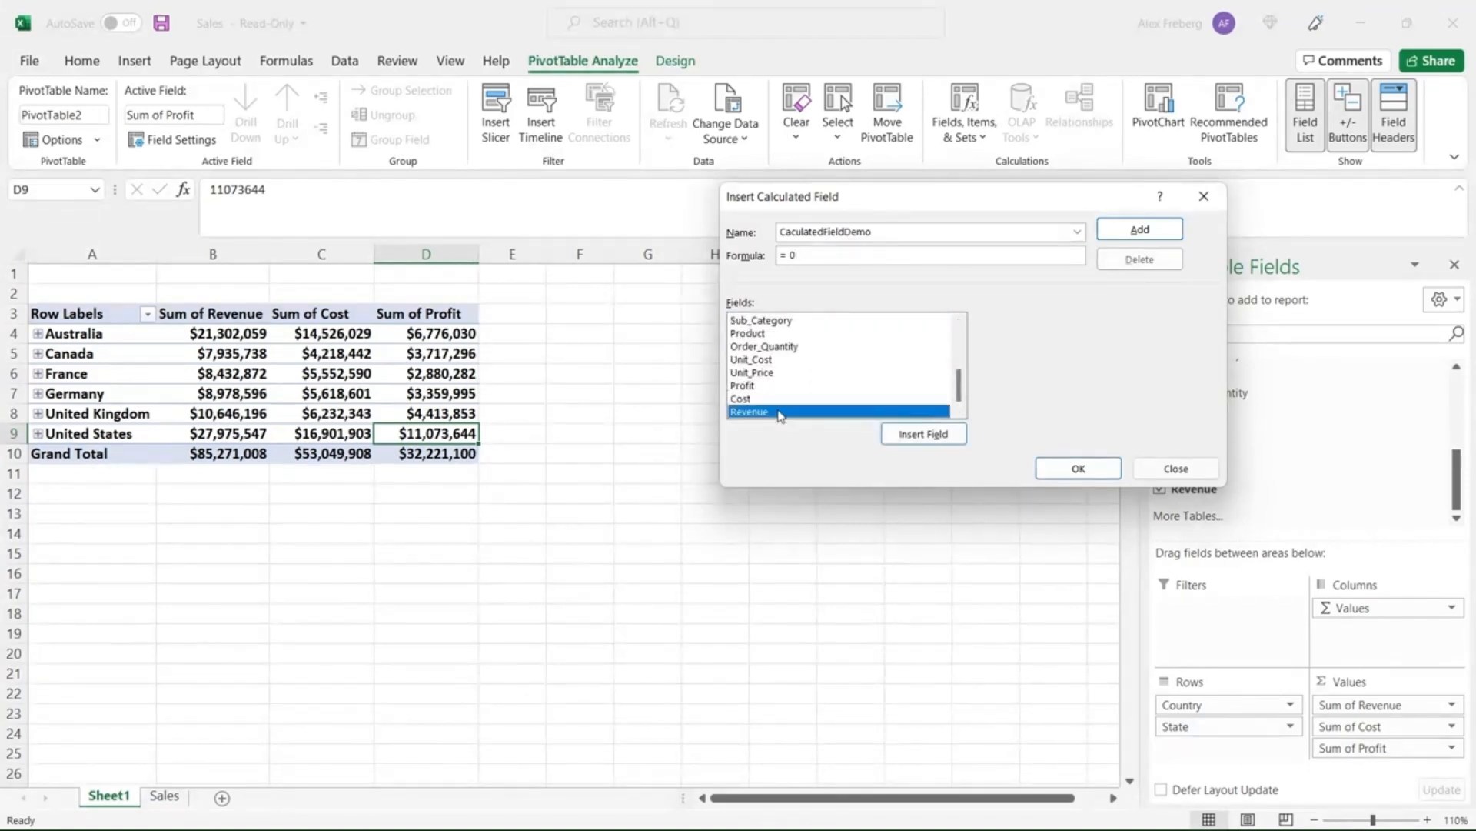
{"action": "left_click", "coordinate": [915, 435]}
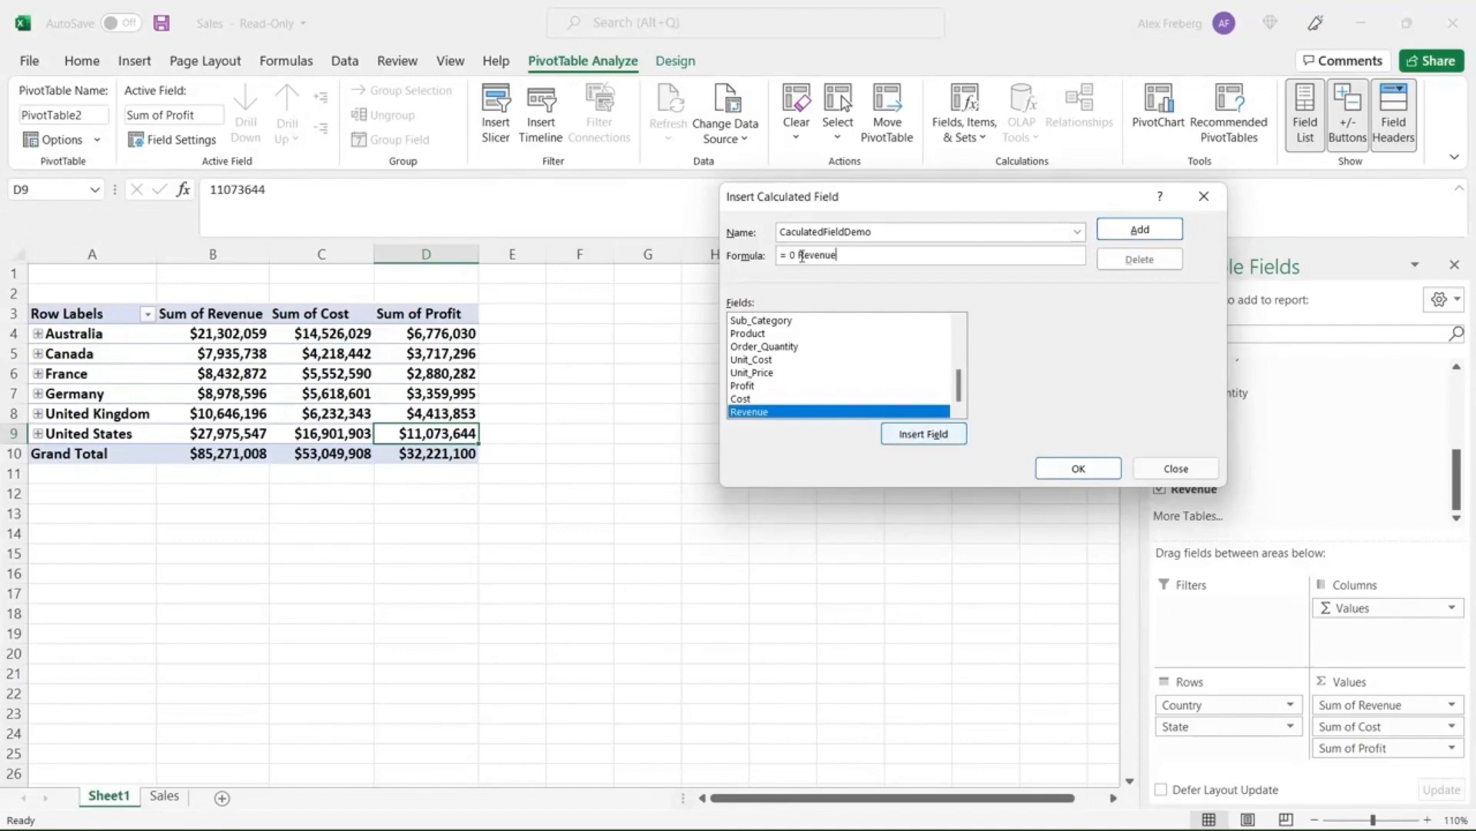
{"action": "key", "text": "BackSpace"}
{"action": "key", "text": "BackSpace"}
{"action": "key", "text": "BackSpace"}
{"action": "type", "text": "("}
{"action": "type", "text": "-"}
{"action": "left_click", "coordinate": [781, 400]}
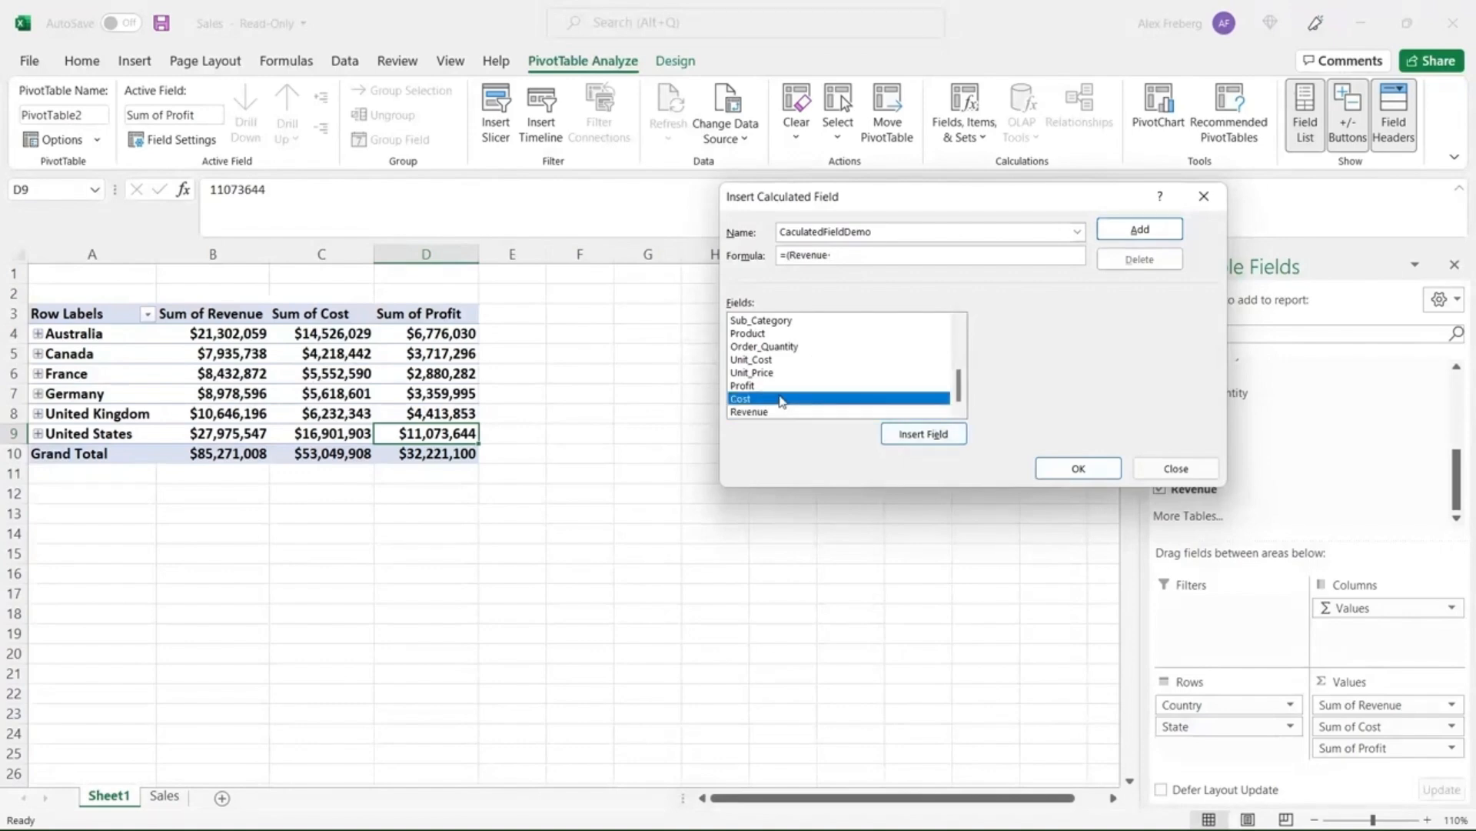
{"action": "left_click", "coordinate": [929, 436]}
{"action": "left_click", "coordinate": [1069, 470]}
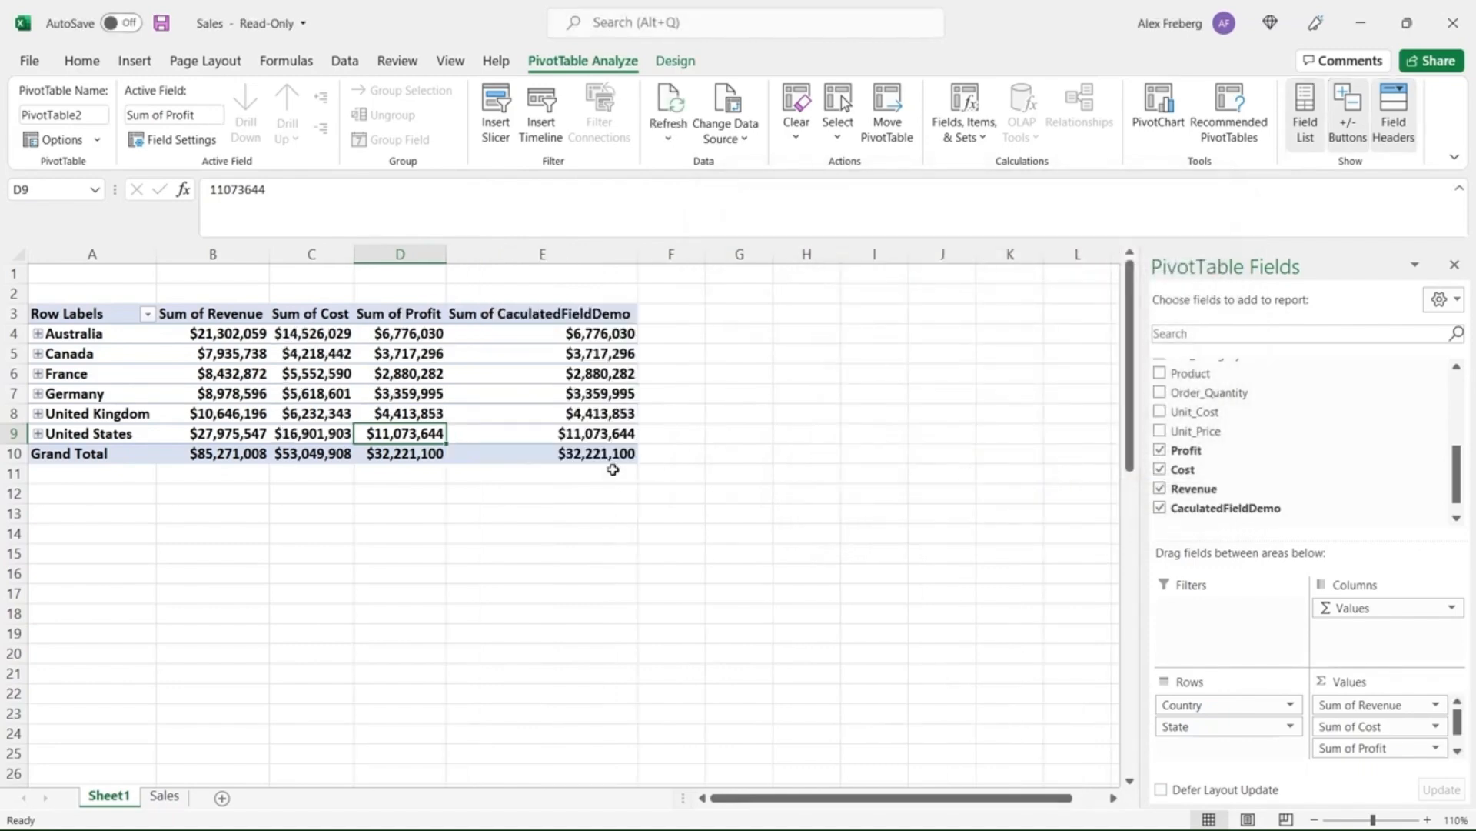
{"action": "left_click", "coordinate": [541, 454]}
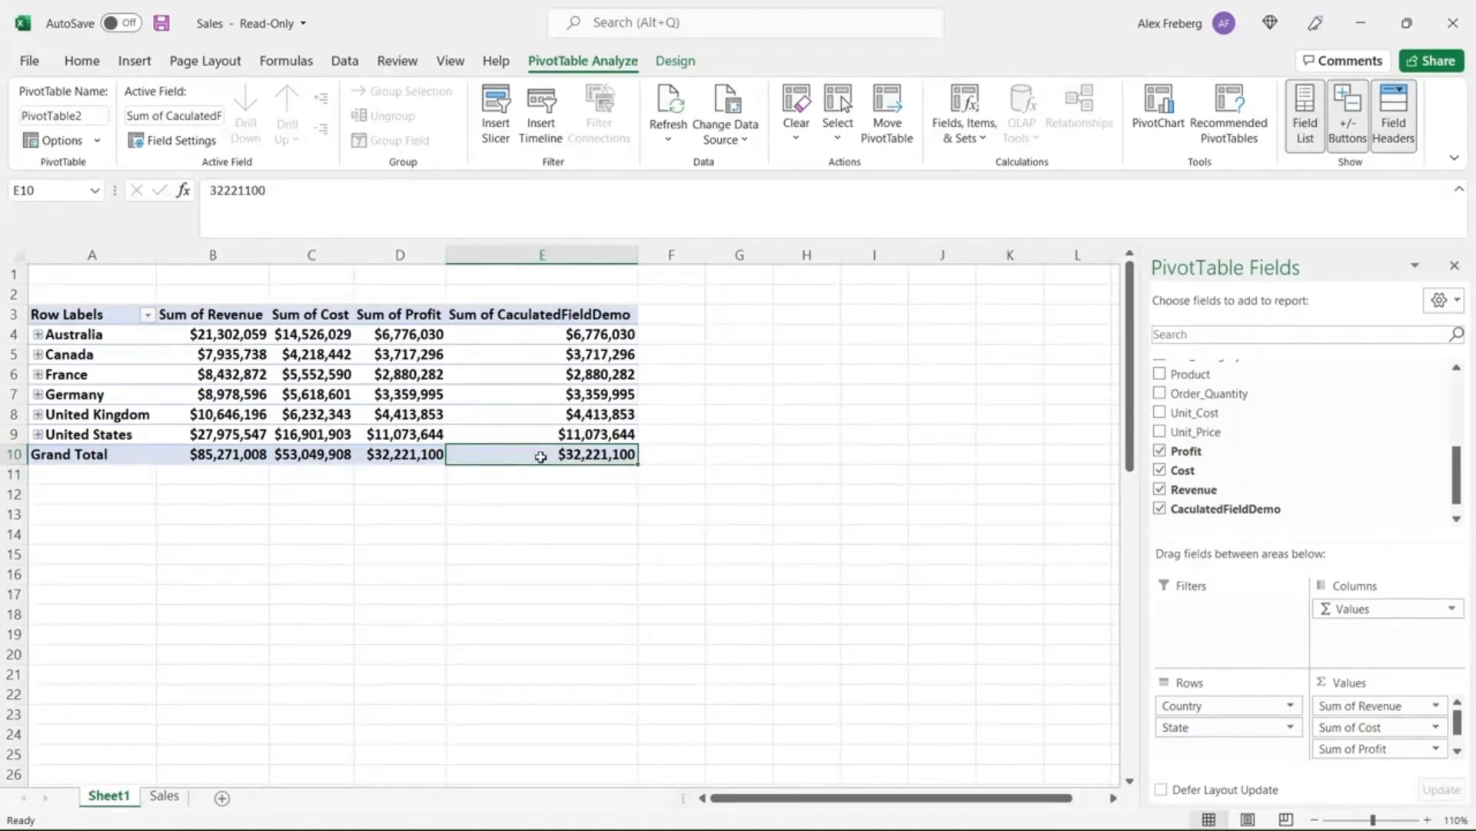
{"action": "left_click", "coordinate": [397, 456]}
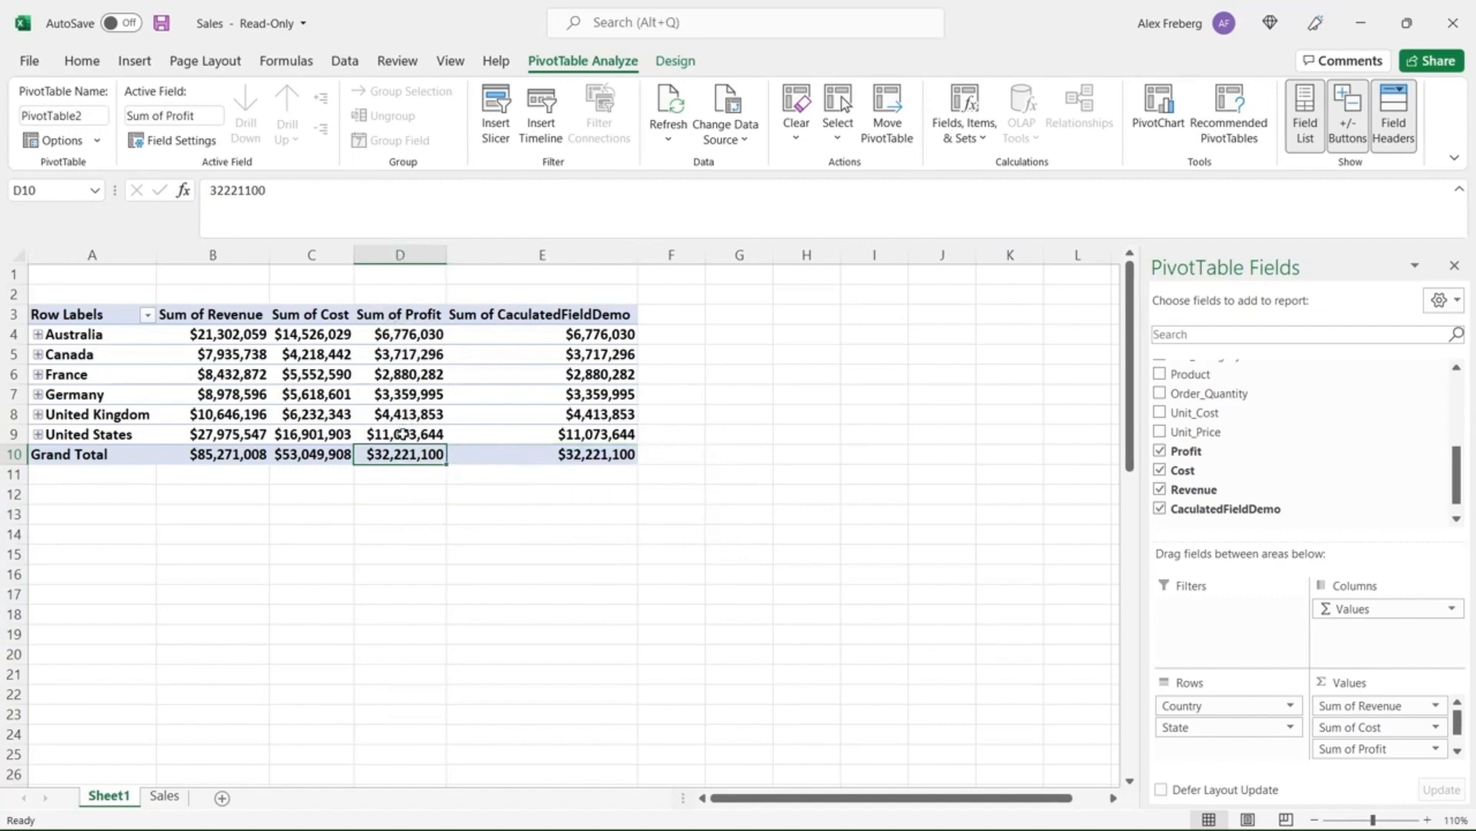
- Compare the United Kingdom's and Germany's Sum of Profit with their Sum of CaculatedFieldDemo values
{"action": "left_click", "coordinate": [482, 431]}
{"action": "left_click", "coordinate": [431, 415]}
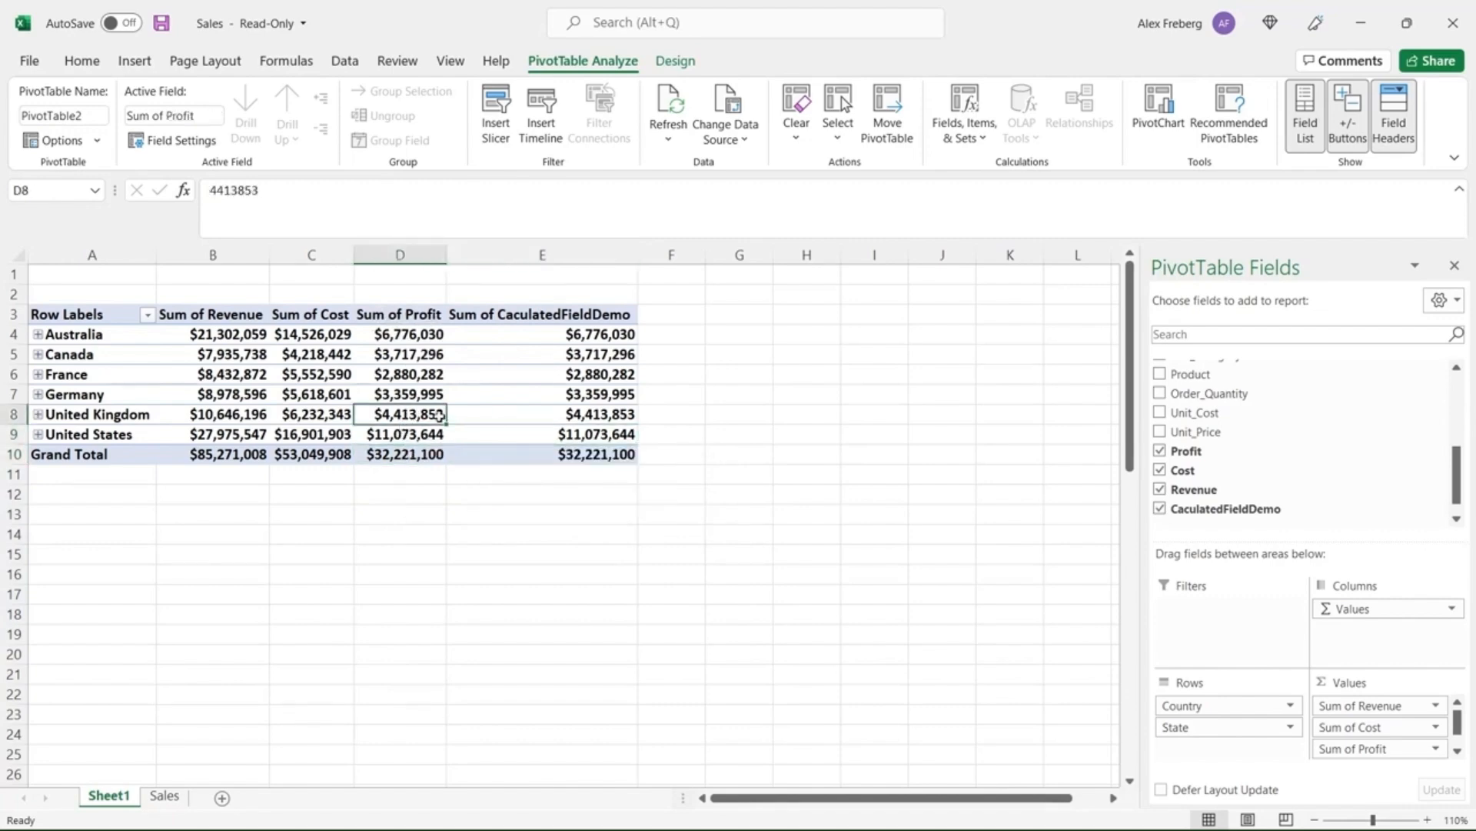
{"action": "left_click", "coordinate": [475, 417]}
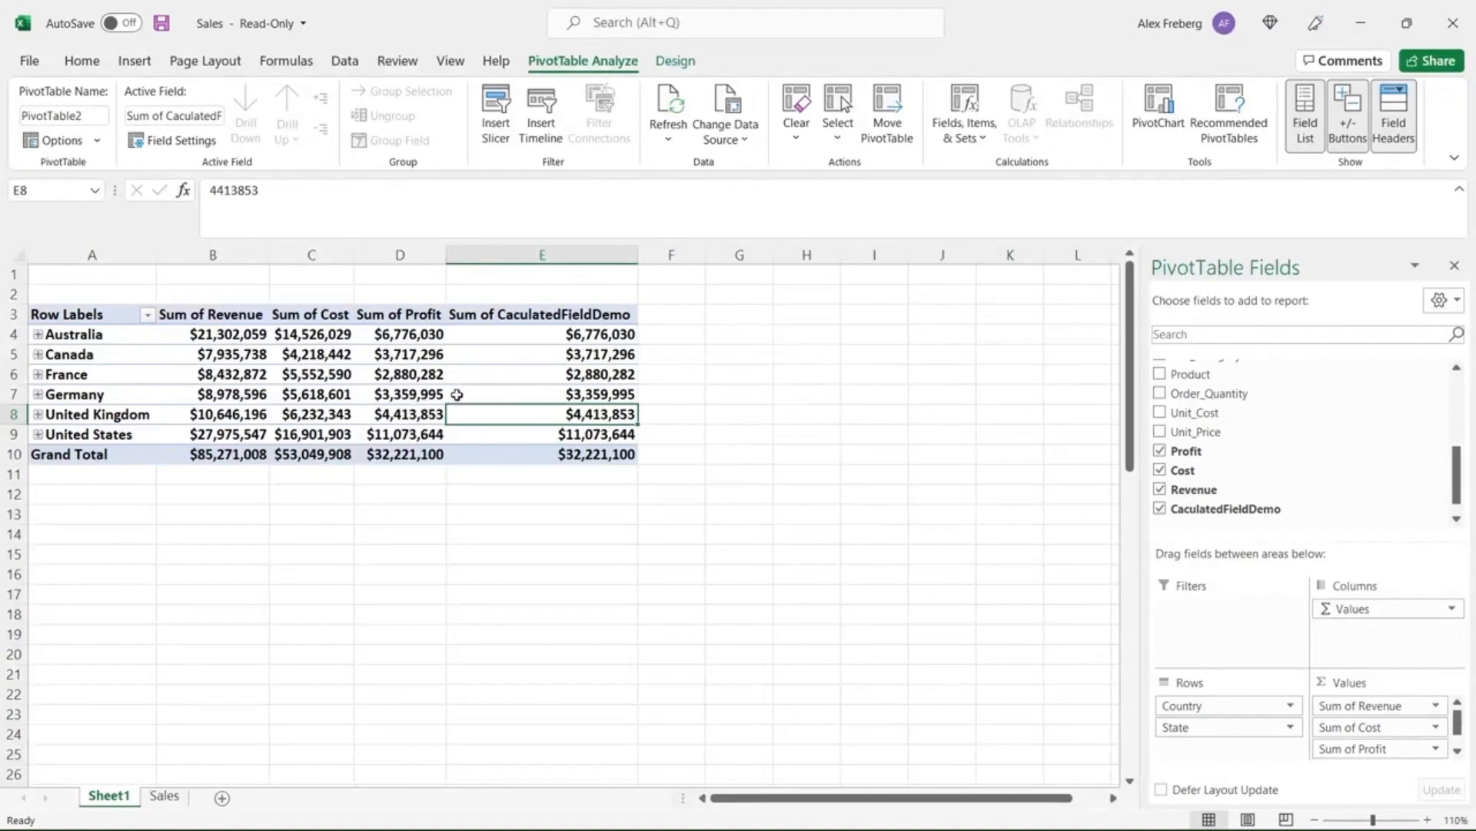
{"action": "mouse_move", "coordinate": [535, 393]}
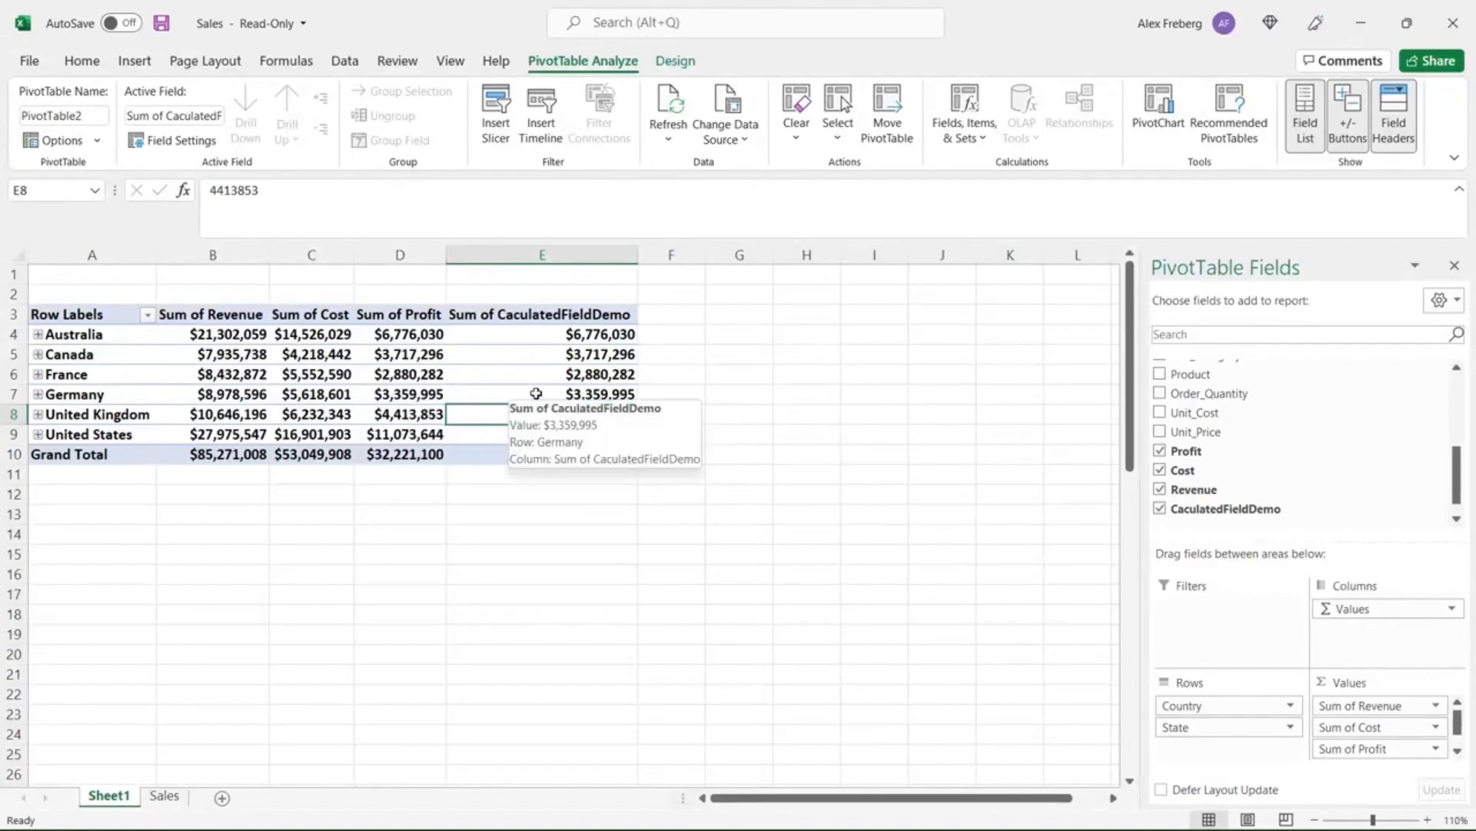
{"action": "left_click", "coordinate": [548, 255]}
{"action": "mouse_move", "coordinate": [535, 352]}
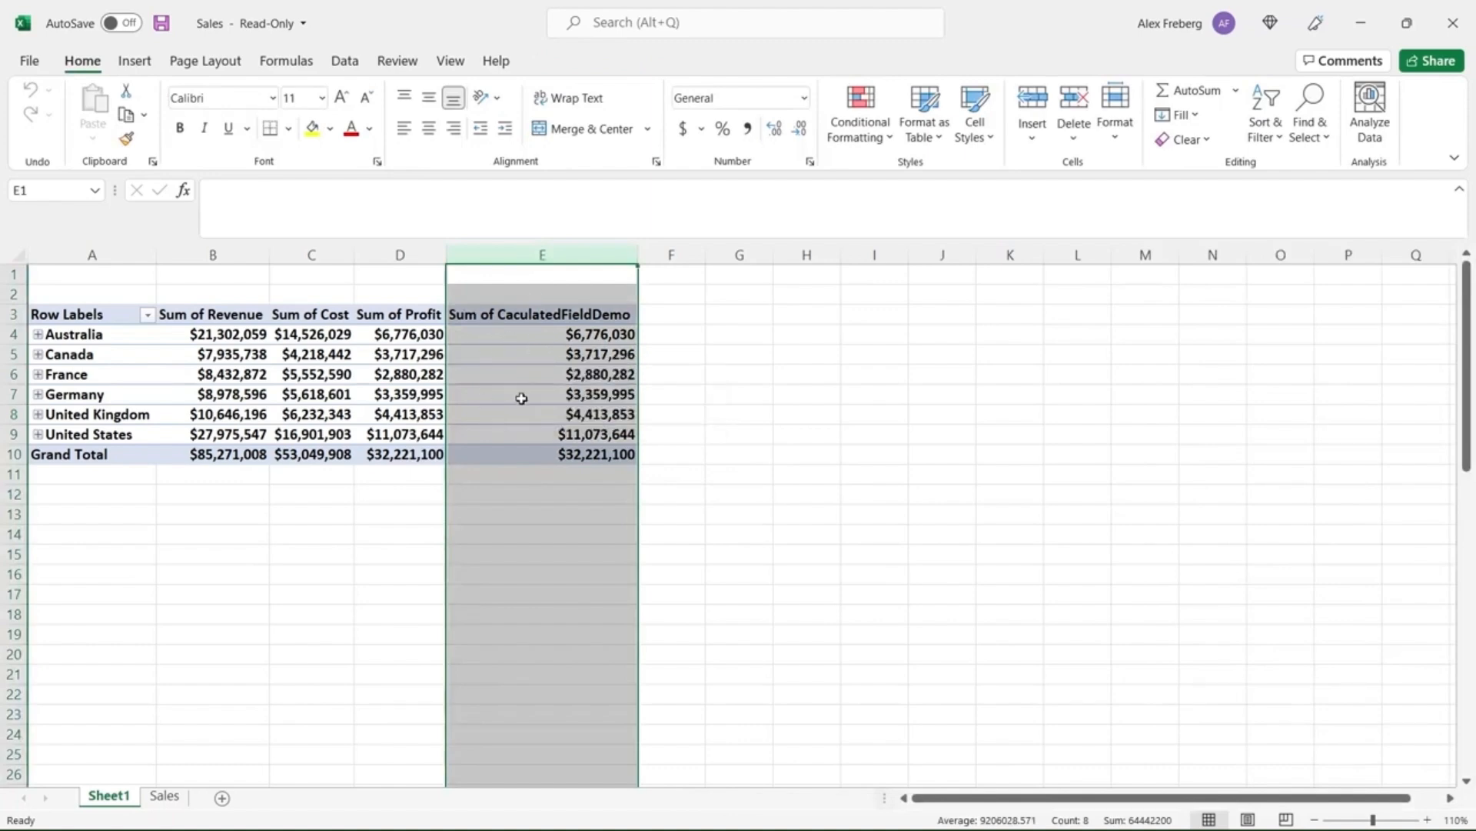
{"action": "mouse_move", "coordinate": [538, 382]}
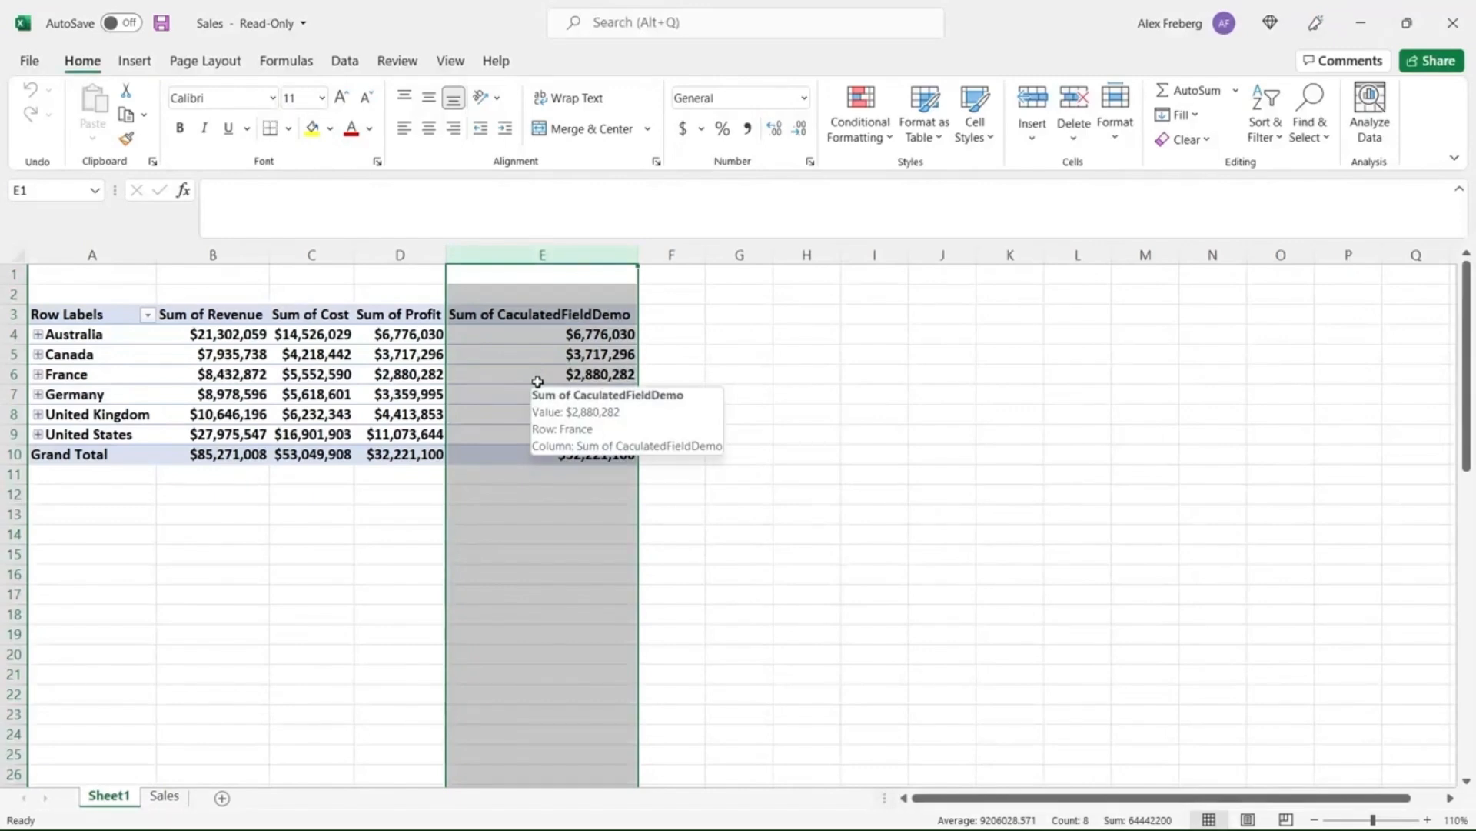
{"action": "right_click", "coordinate": [538, 382]}
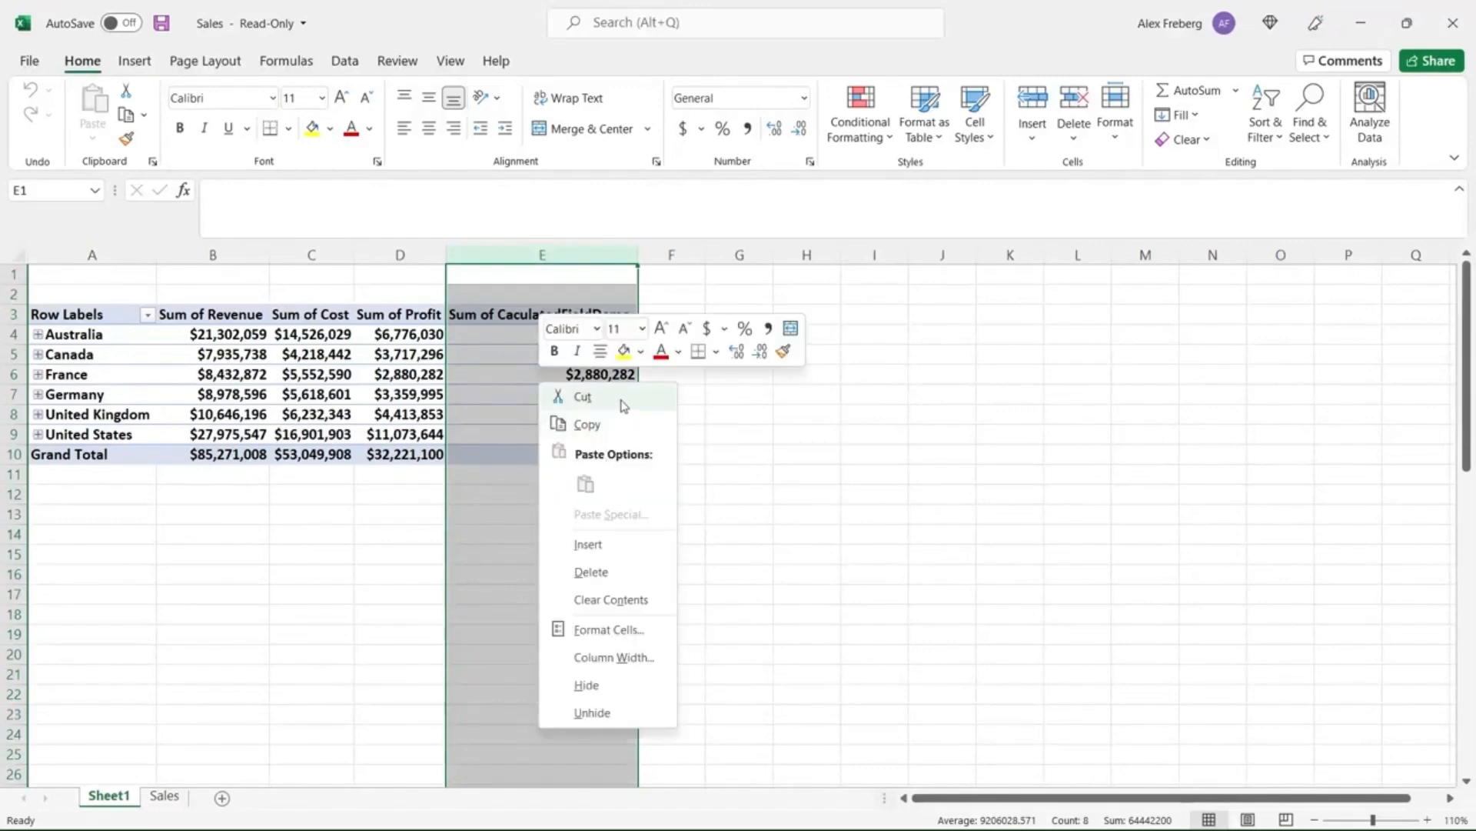
{"action": "left_click", "coordinate": [583, 396]}
{"action": "left_click", "coordinate": [660, 395]}
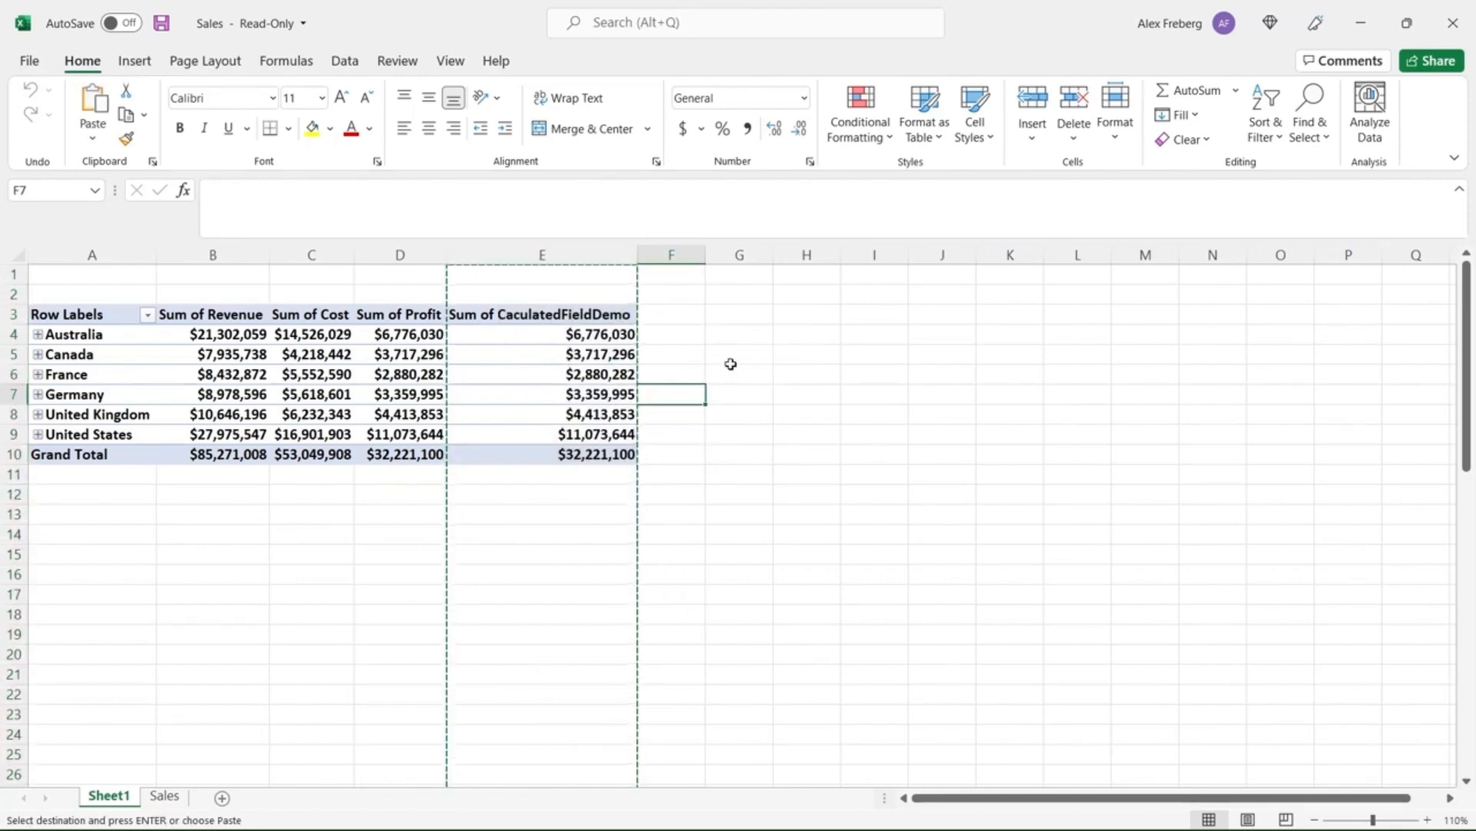
{"action": "left_click", "coordinate": [809, 253]}
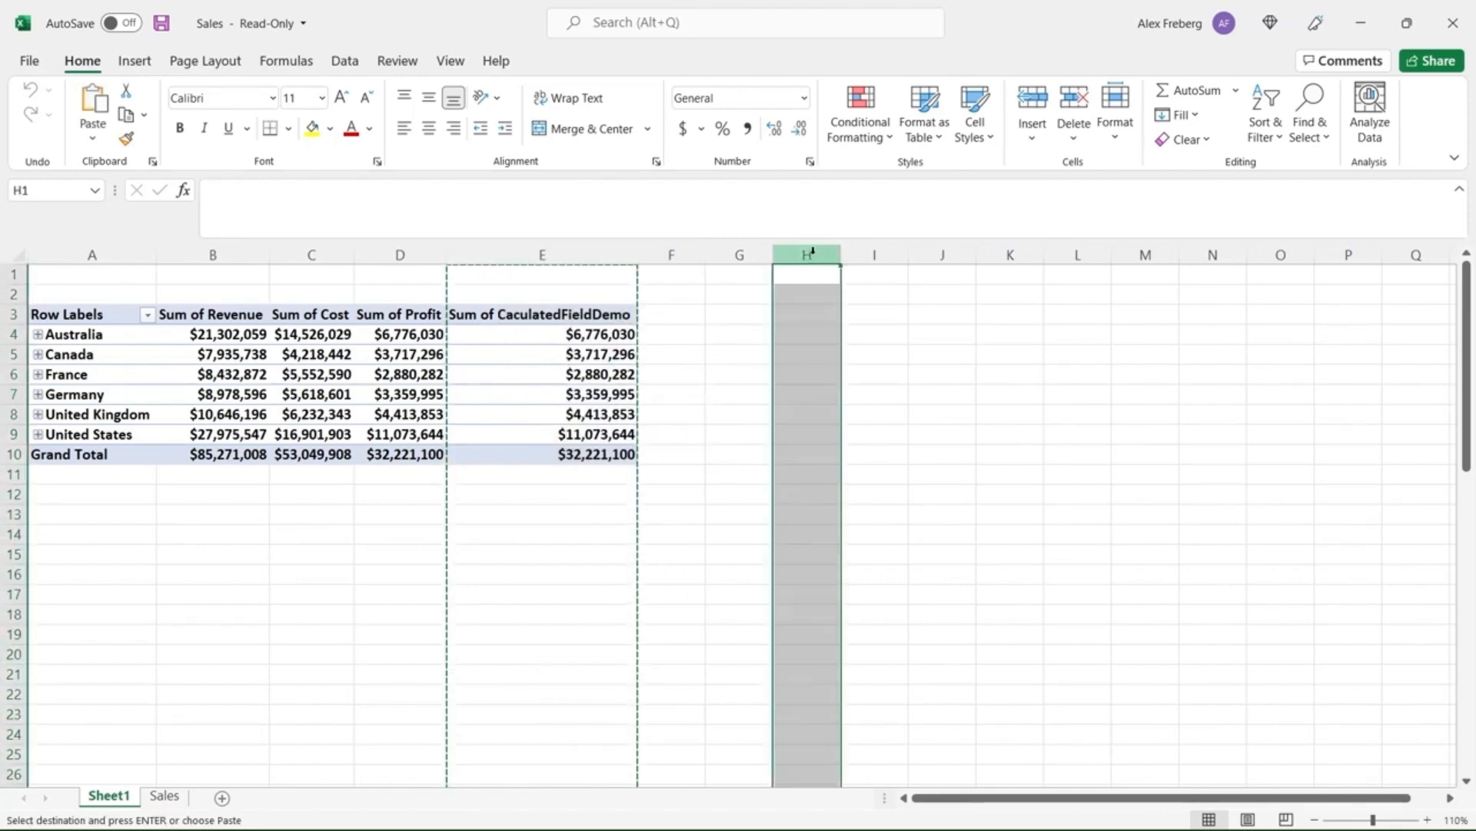
{"action": "left_click", "coordinate": [718, 317]}
{"action": "key", "text": "Escape"}
- Remove the CaculatedFieldDemo field from the PivotTable's values
{"action": "left_click", "coordinate": [560, 390]}
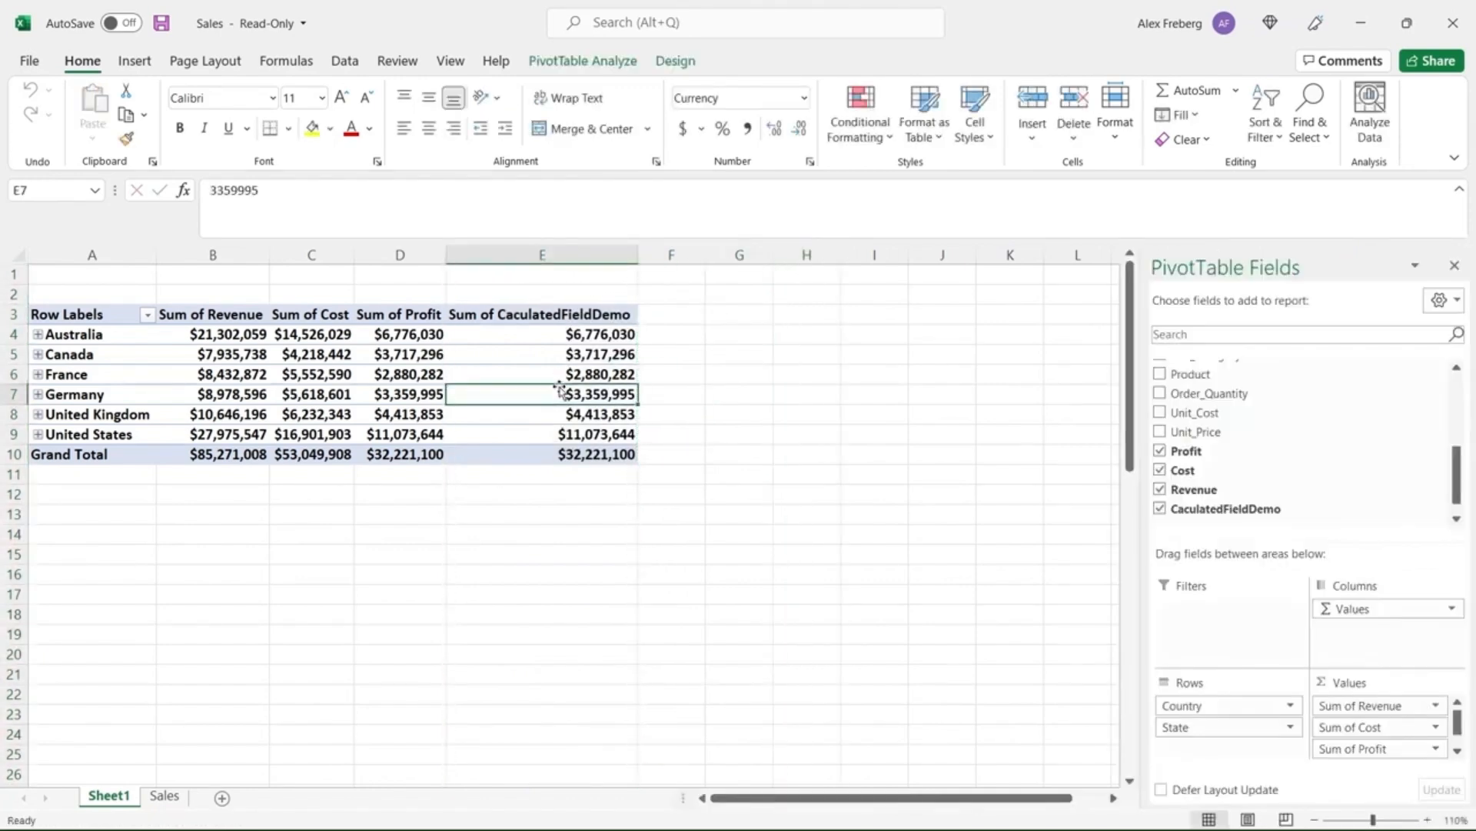
{"action": "scroll", "coordinate": [1342, 454], "scroll_direction": "down", "scroll_amount": 1}
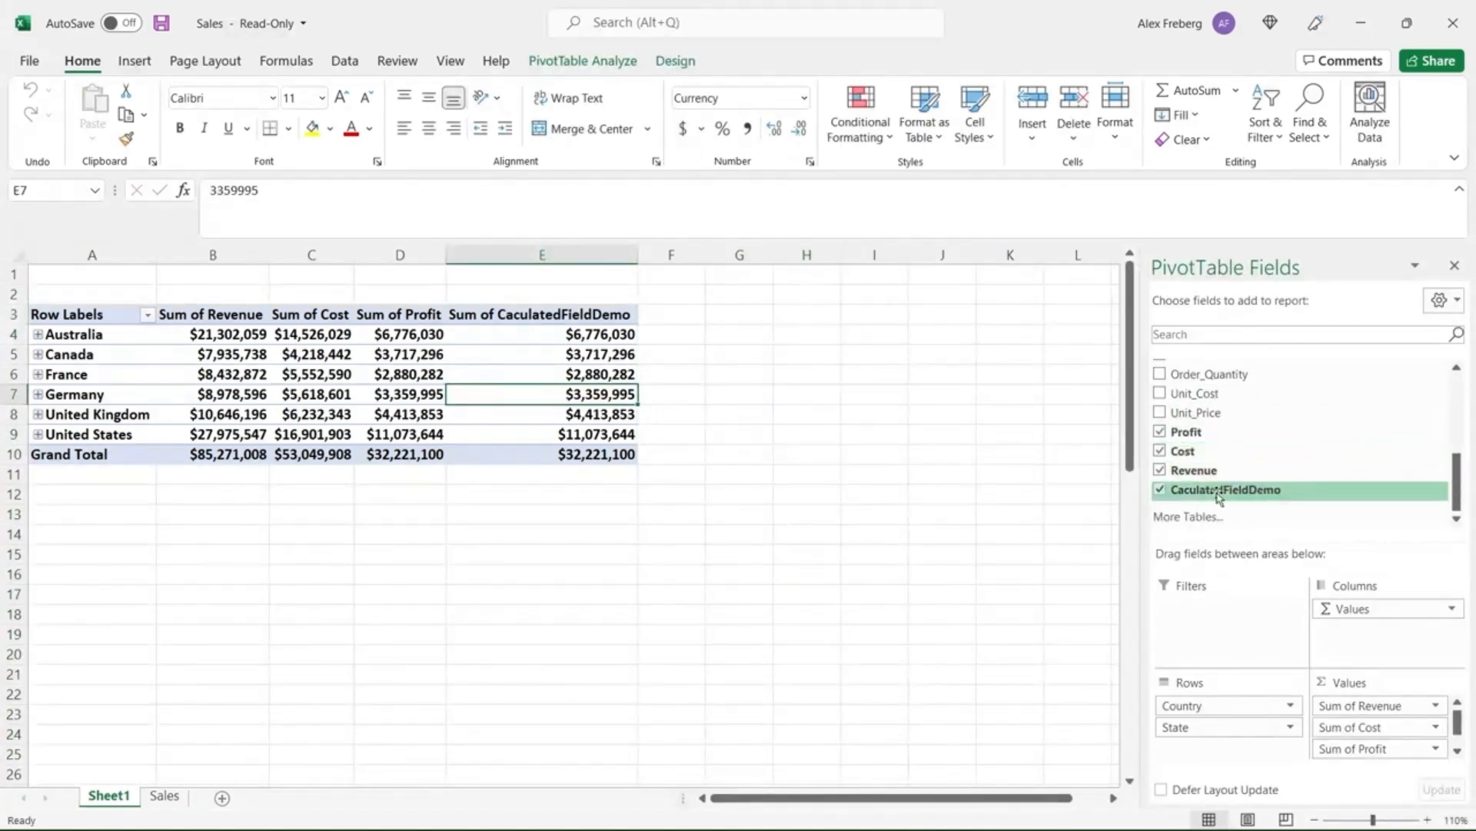
{"action": "left_click", "coordinate": [1160, 490]}
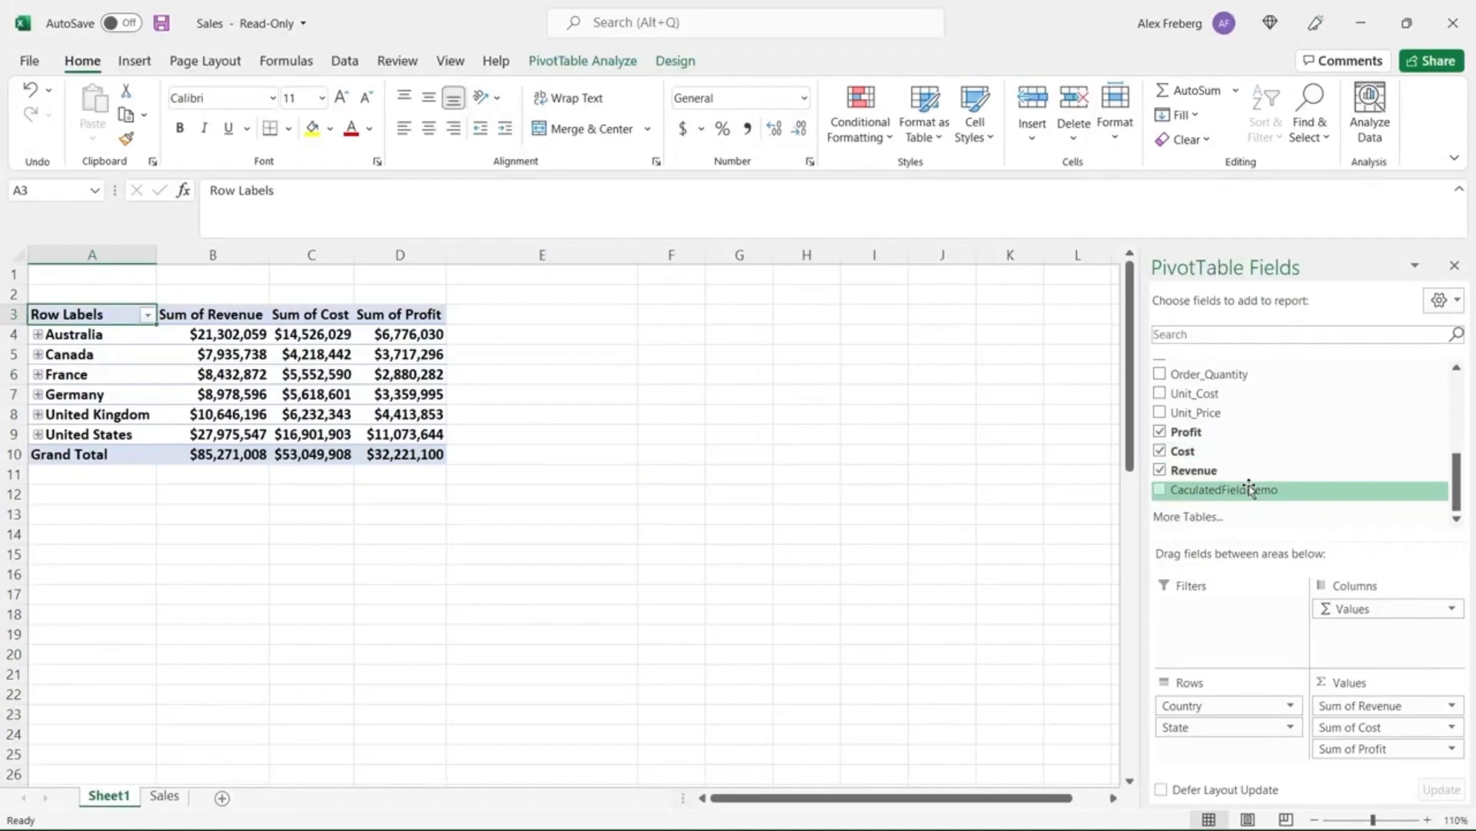
- Place CaculatedFieldDemo back in the PivotTable's values and take it out again
{"action": "left_click_drag", "start_coordinate": [1250, 489], "coordinate": [1364, 773]}
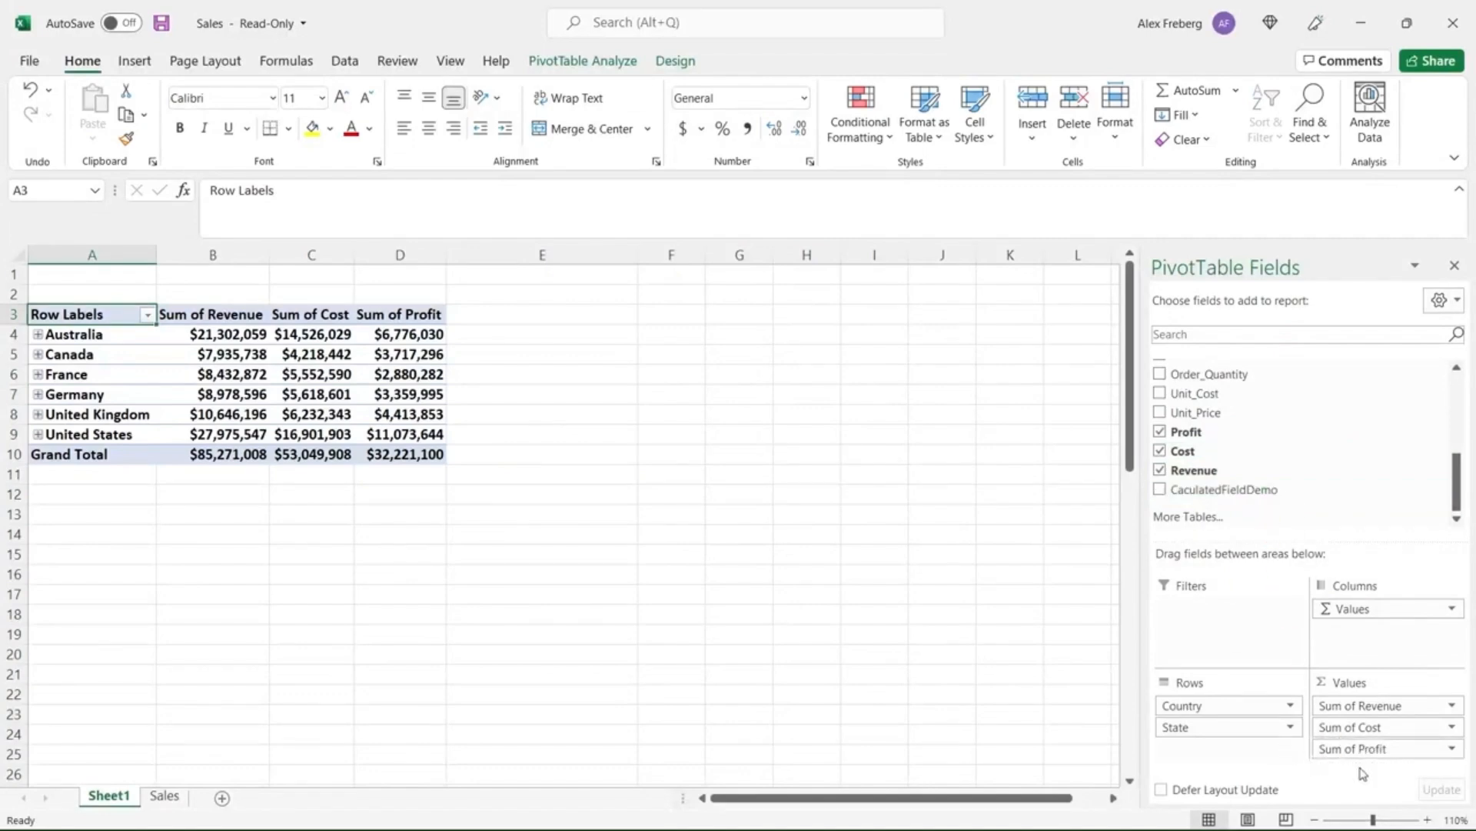
{"action": "left_click_drag", "start_coordinate": [1269, 503], "coordinate": [1373, 754]}
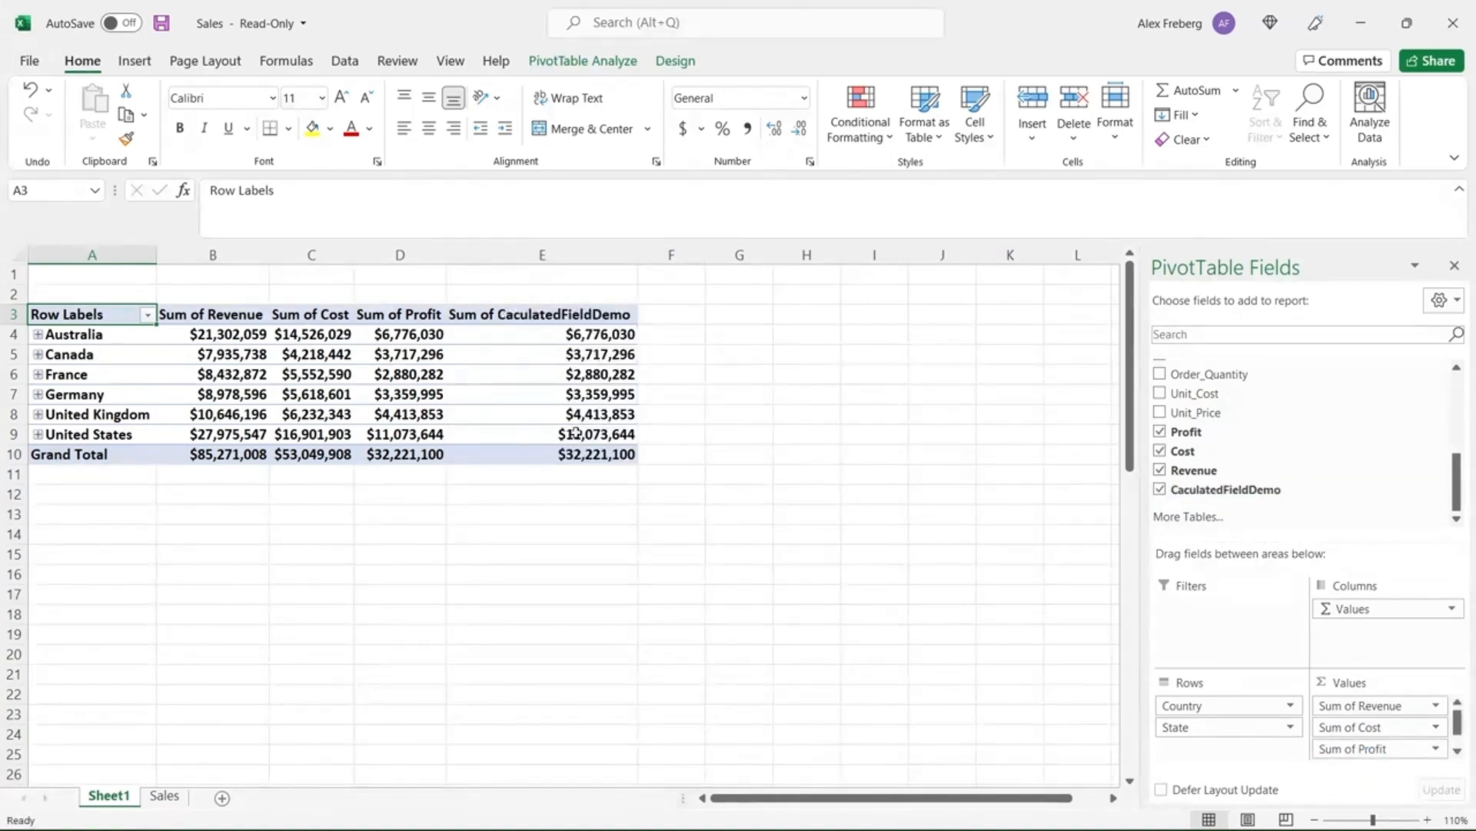
{"action": "mouse_move", "coordinate": [576, 432]}
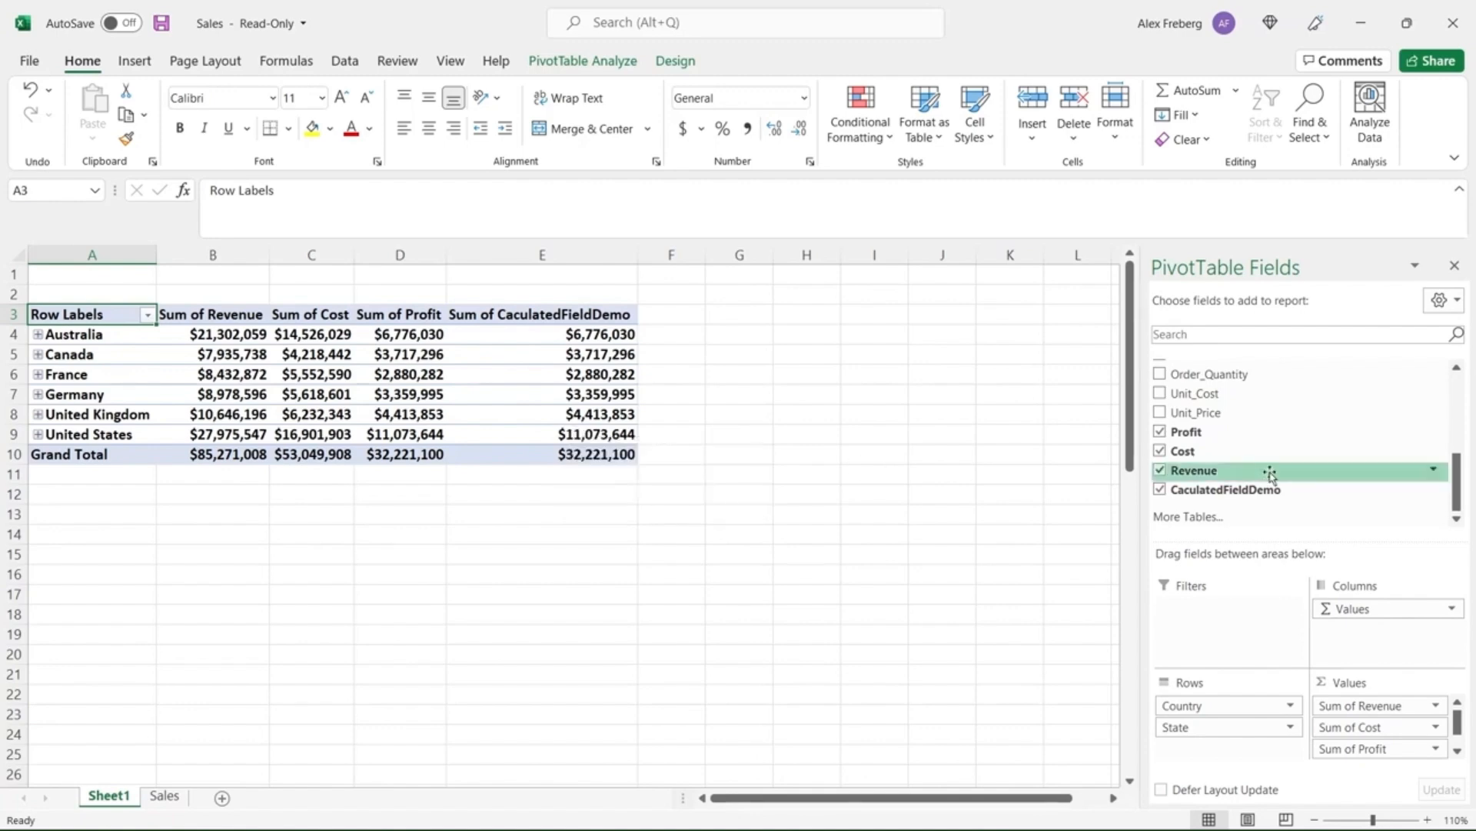
{"action": "left_click", "coordinate": [1161, 492]}
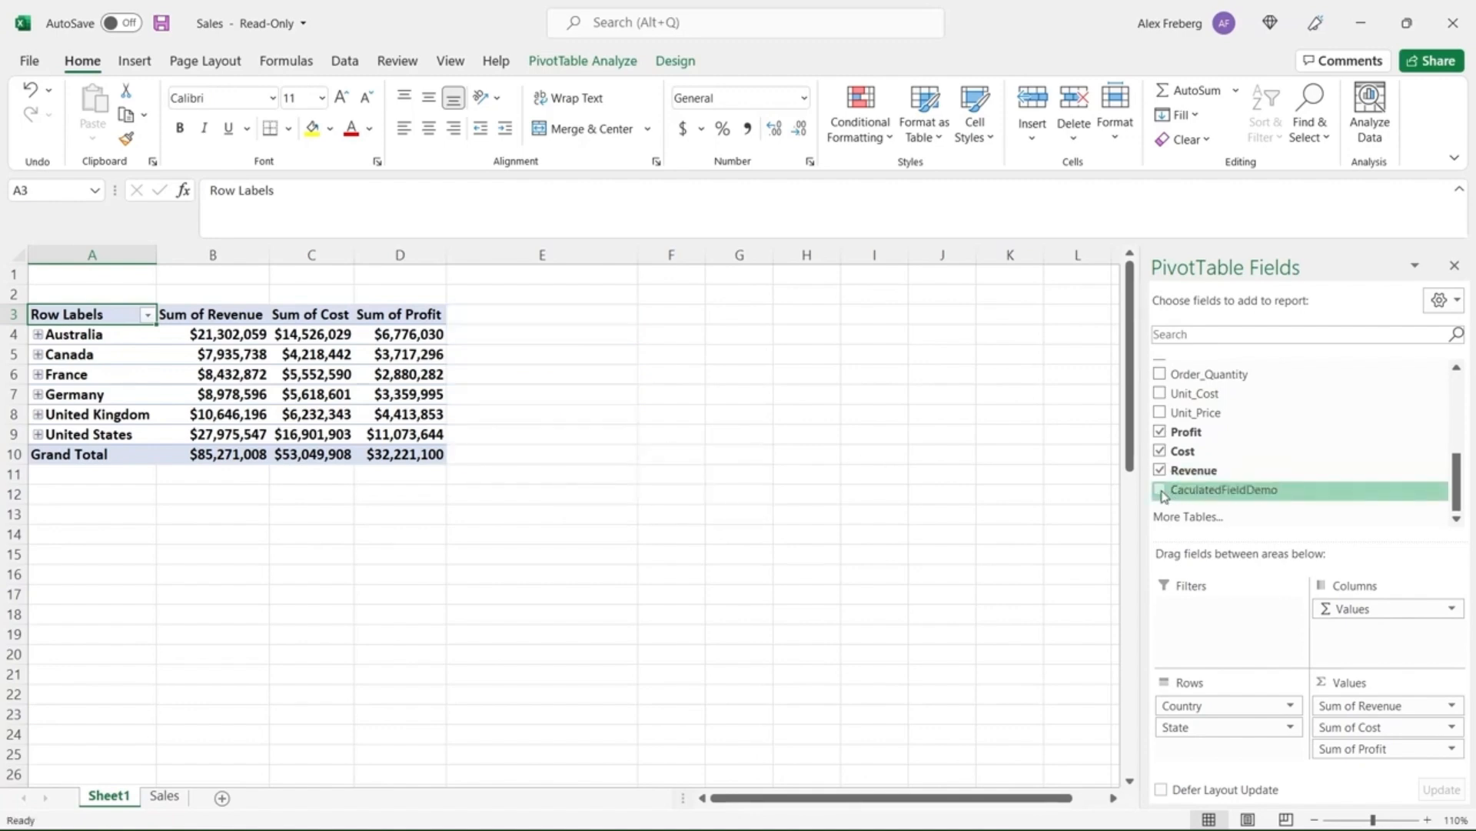
- Move Country from the rows to the report filters and filter the PivotTable to Australia
{"action": "left_click", "coordinate": [435, 454]}
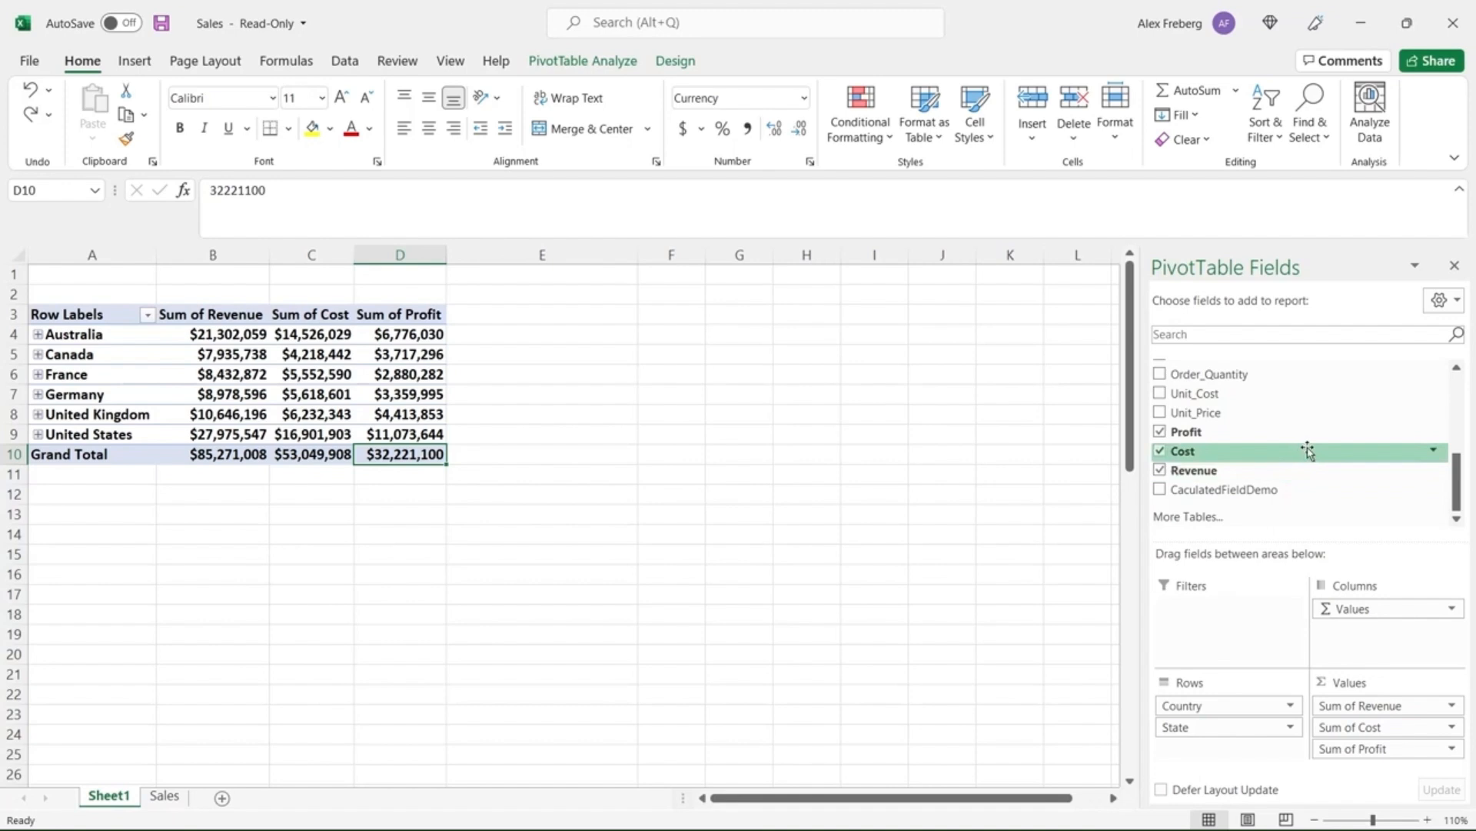
{"action": "scroll", "coordinate": [1308, 451], "scroll_direction": "up", "scroll_amount": 2}
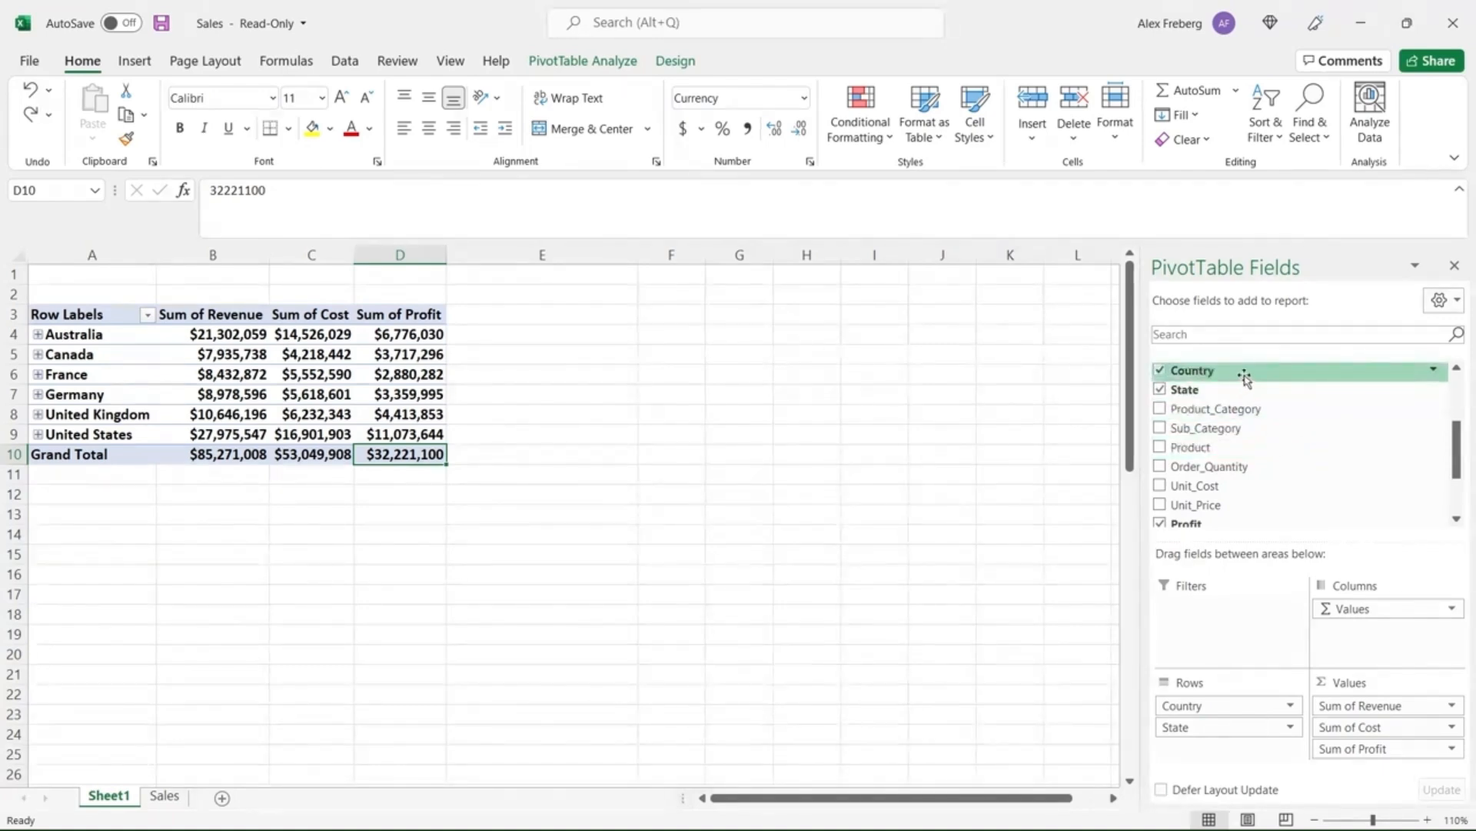
{"action": "left_click_drag", "start_coordinate": [1244, 377], "coordinate": [1232, 620]}
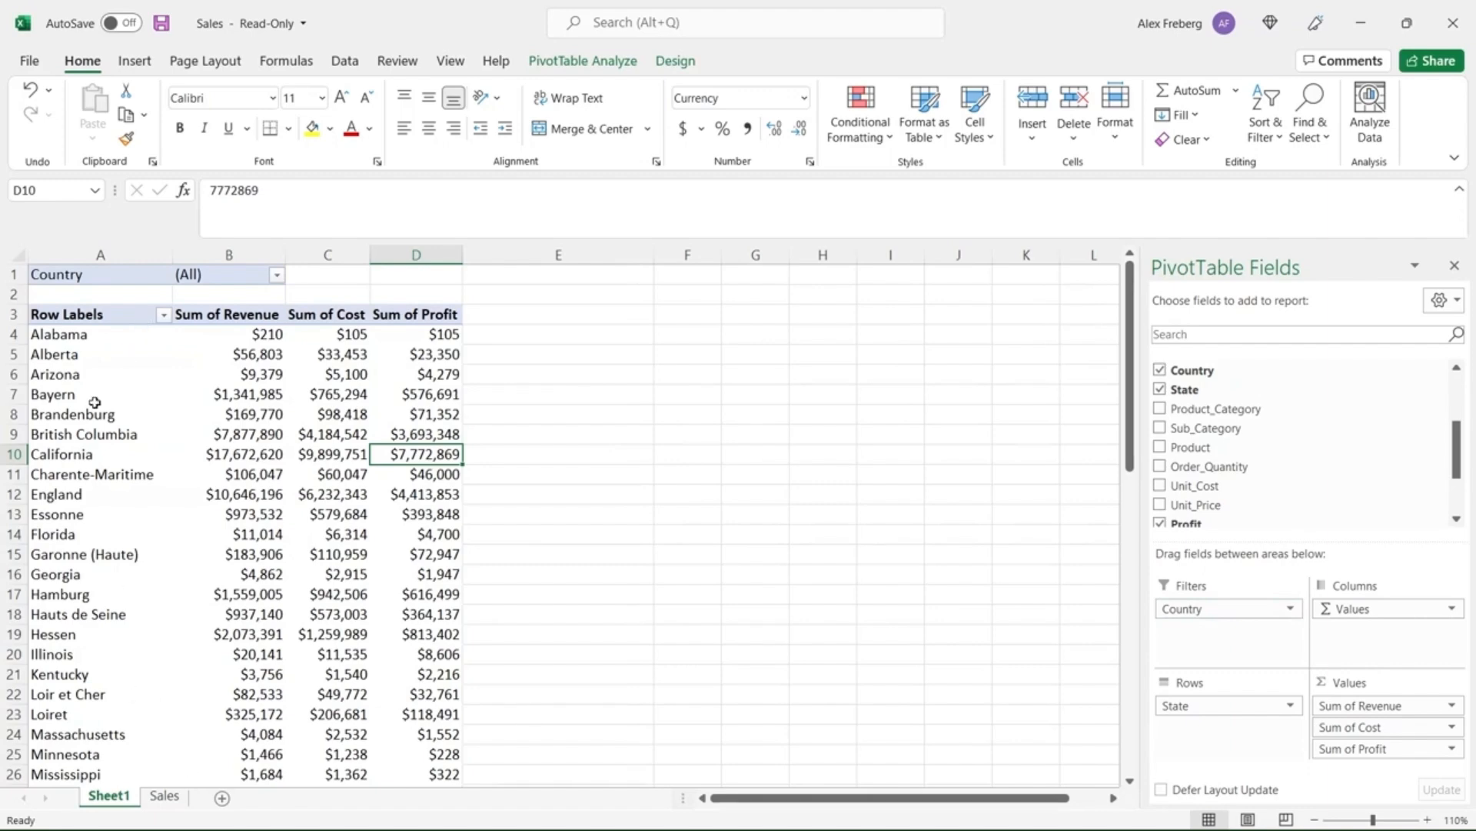
{"action": "left_click", "coordinate": [278, 275]}
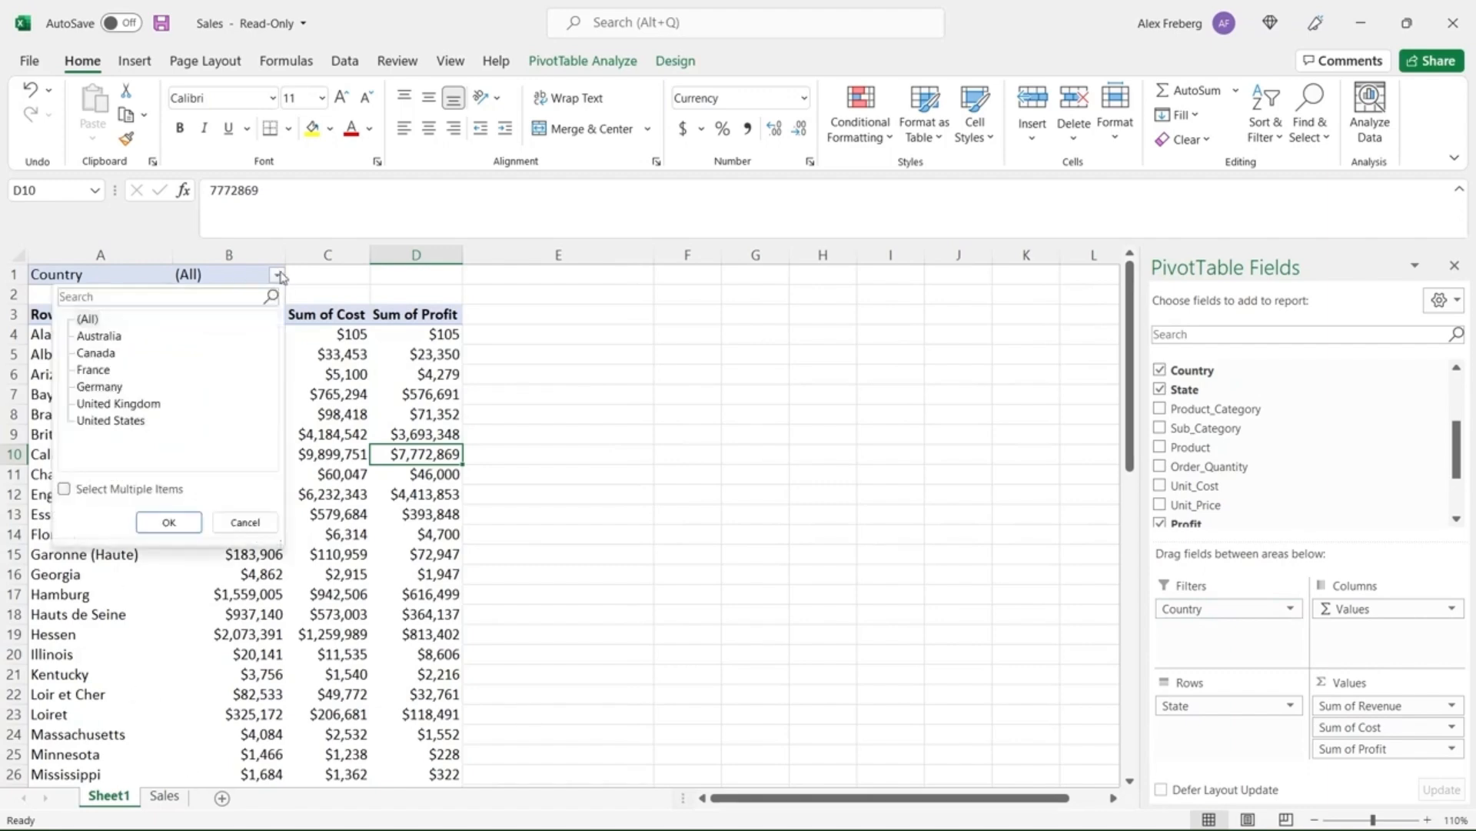
{"action": "left_click", "coordinate": [124, 335]}
{"action": "left_click", "coordinate": [169, 522]}
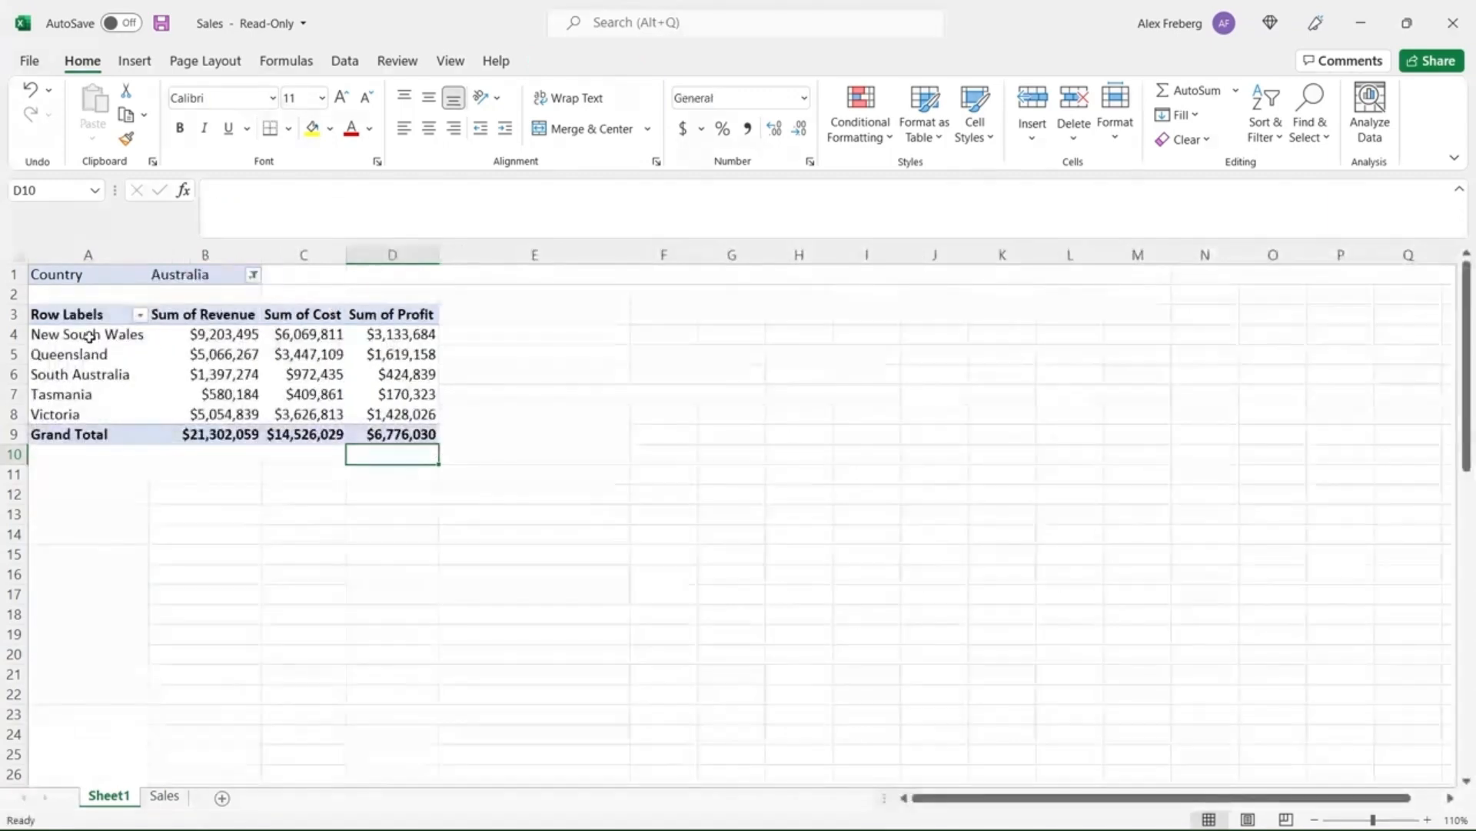
{"action": "left_click_drag", "start_coordinate": [90, 337], "coordinate": [106, 404]}
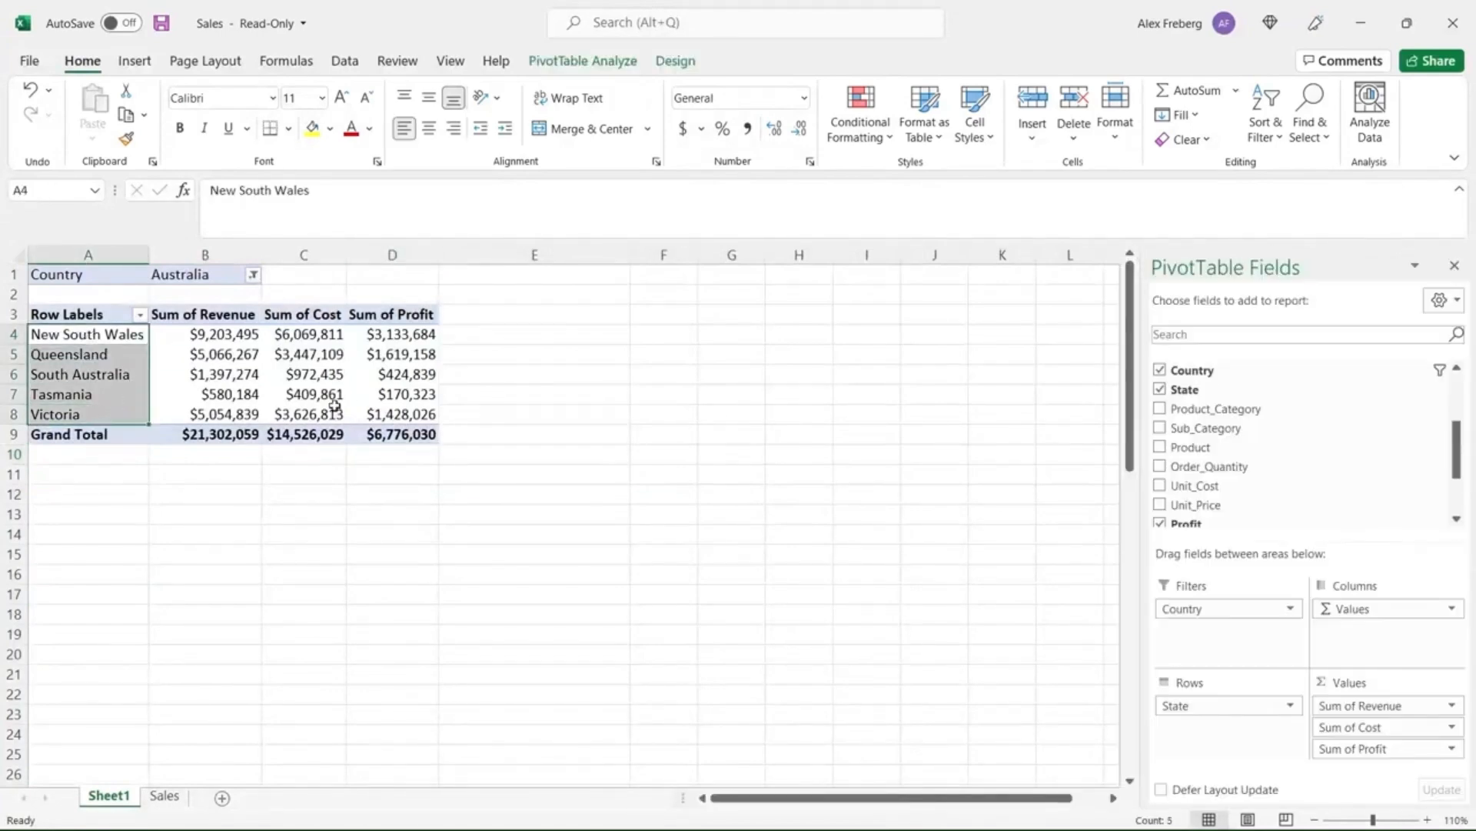
- Undo the Australia filter and the move of Country to the report filters
{"action": "key", "text": "ctrl+z"}
{"action": "key", "text": "ctrl+z"}
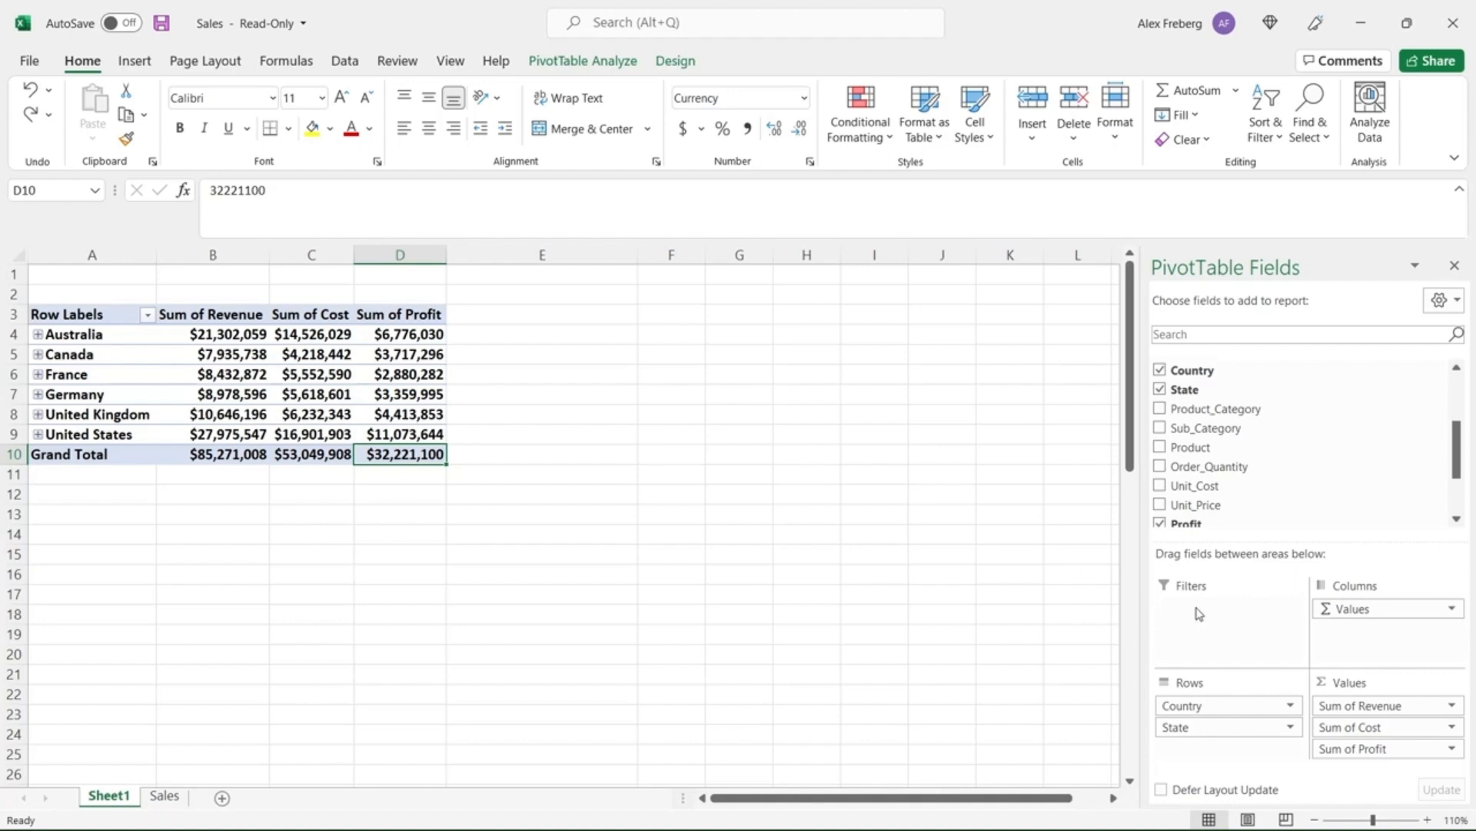
- Add Customer_Gender as a report filter and filter the PivotTable to F
{"action": "scroll", "coordinate": [1275, 482], "scroll_direction": "up", "scroll_amount": 1}
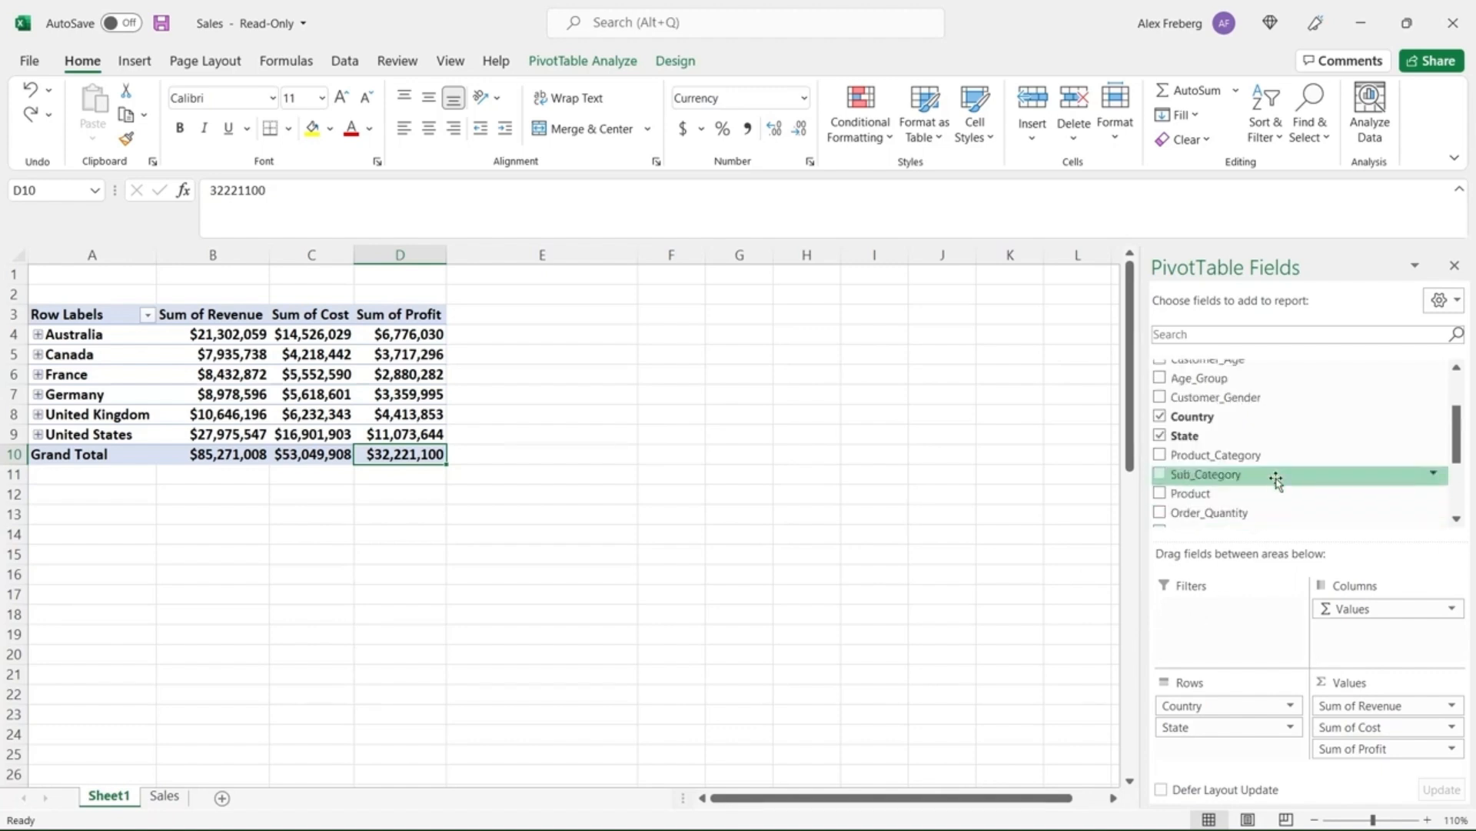
{"action": "scroll", "coordinate": [1250, 416], "scroll_direction": "up", "scroll_amount": 1}
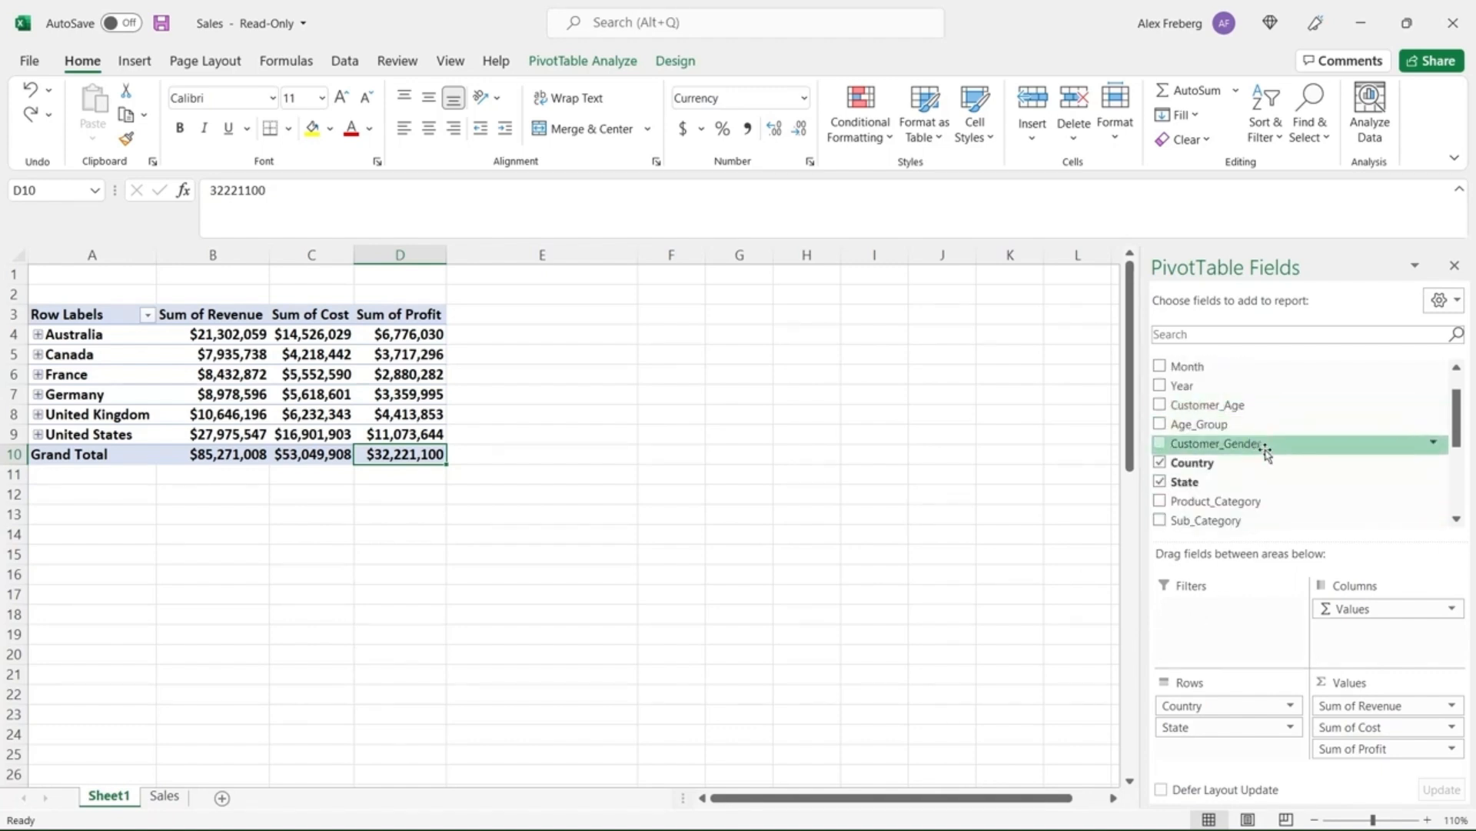
{"action": "left_click_drag", "start_coordinate": [1269, 453], "coordinate": [1226, 607]}
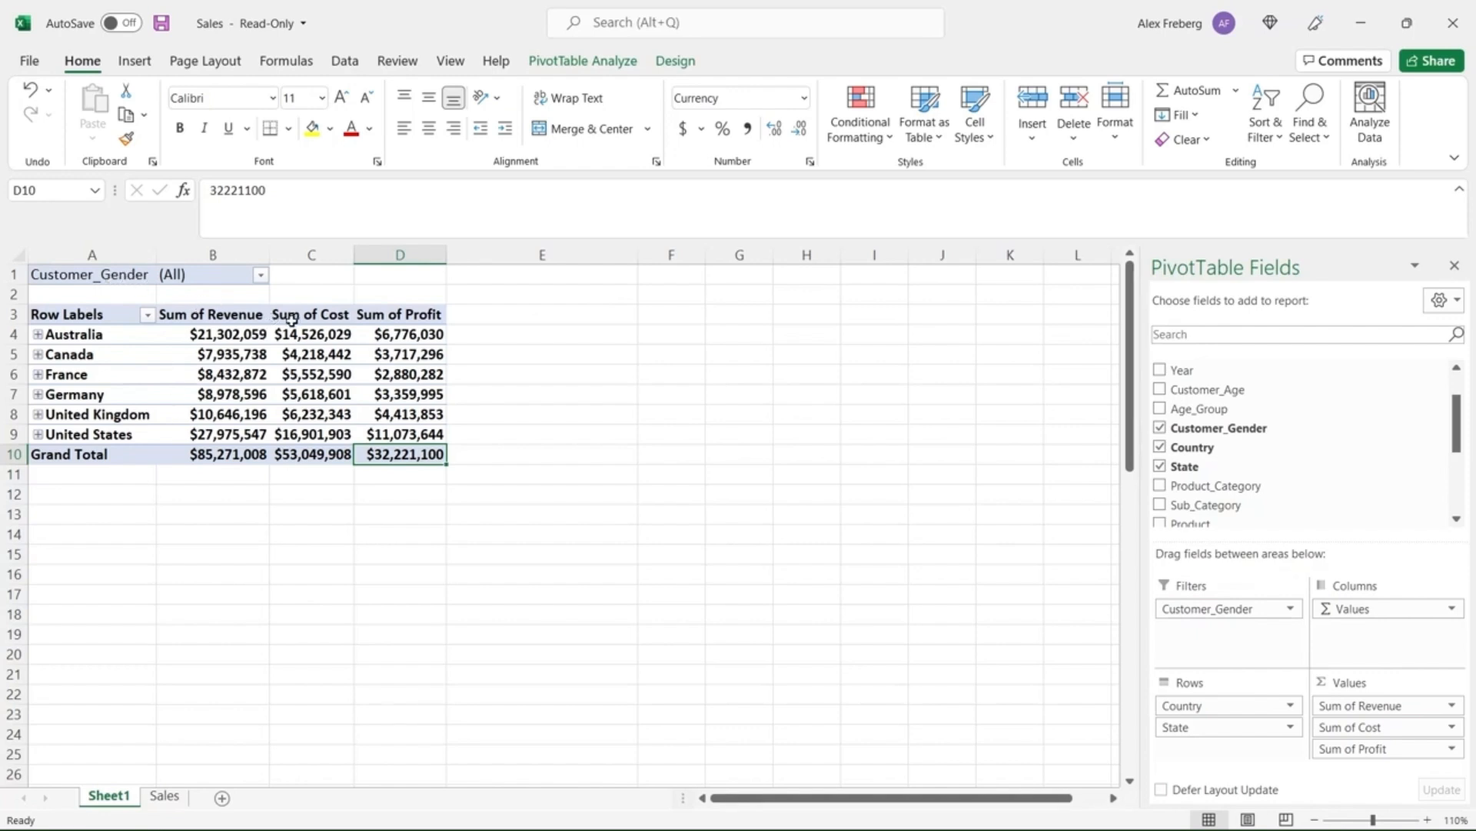
{"action": "left_click", "coordinate": [261, 275]}
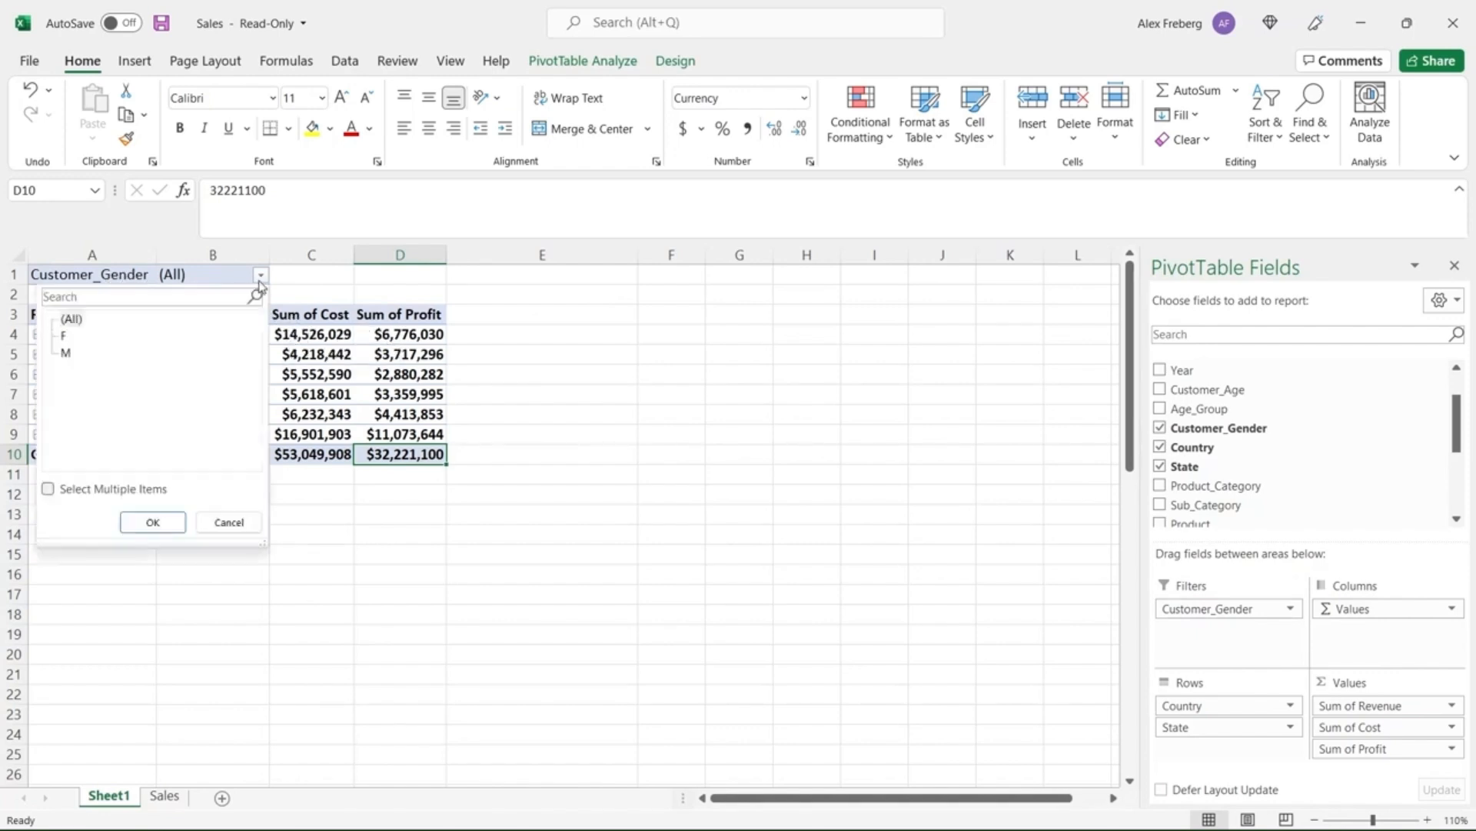
{"action": "left_click", "coordinate": [65, 339]}
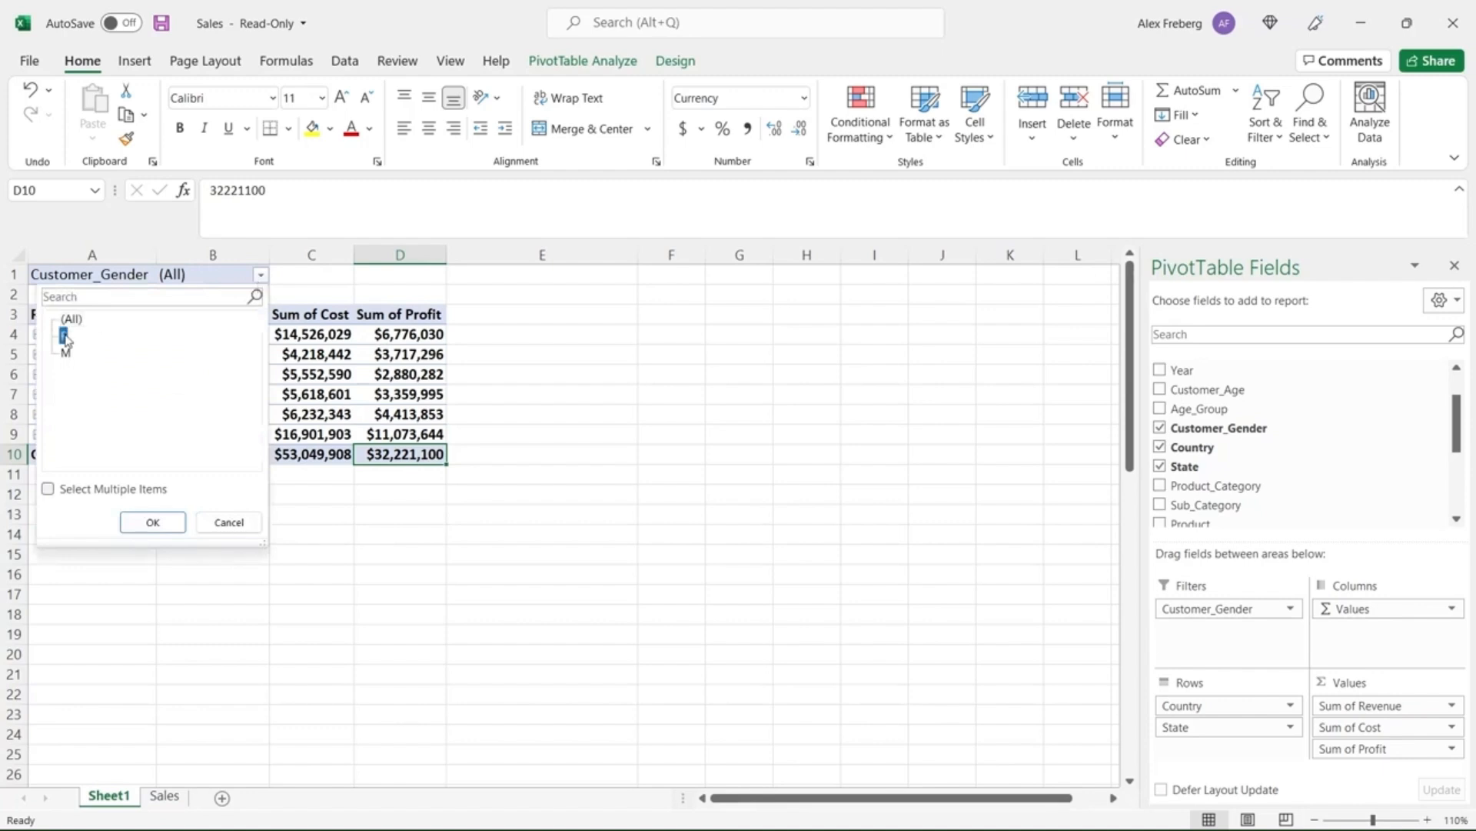
{"action": "left_click", "coordinate": [149, 521]}
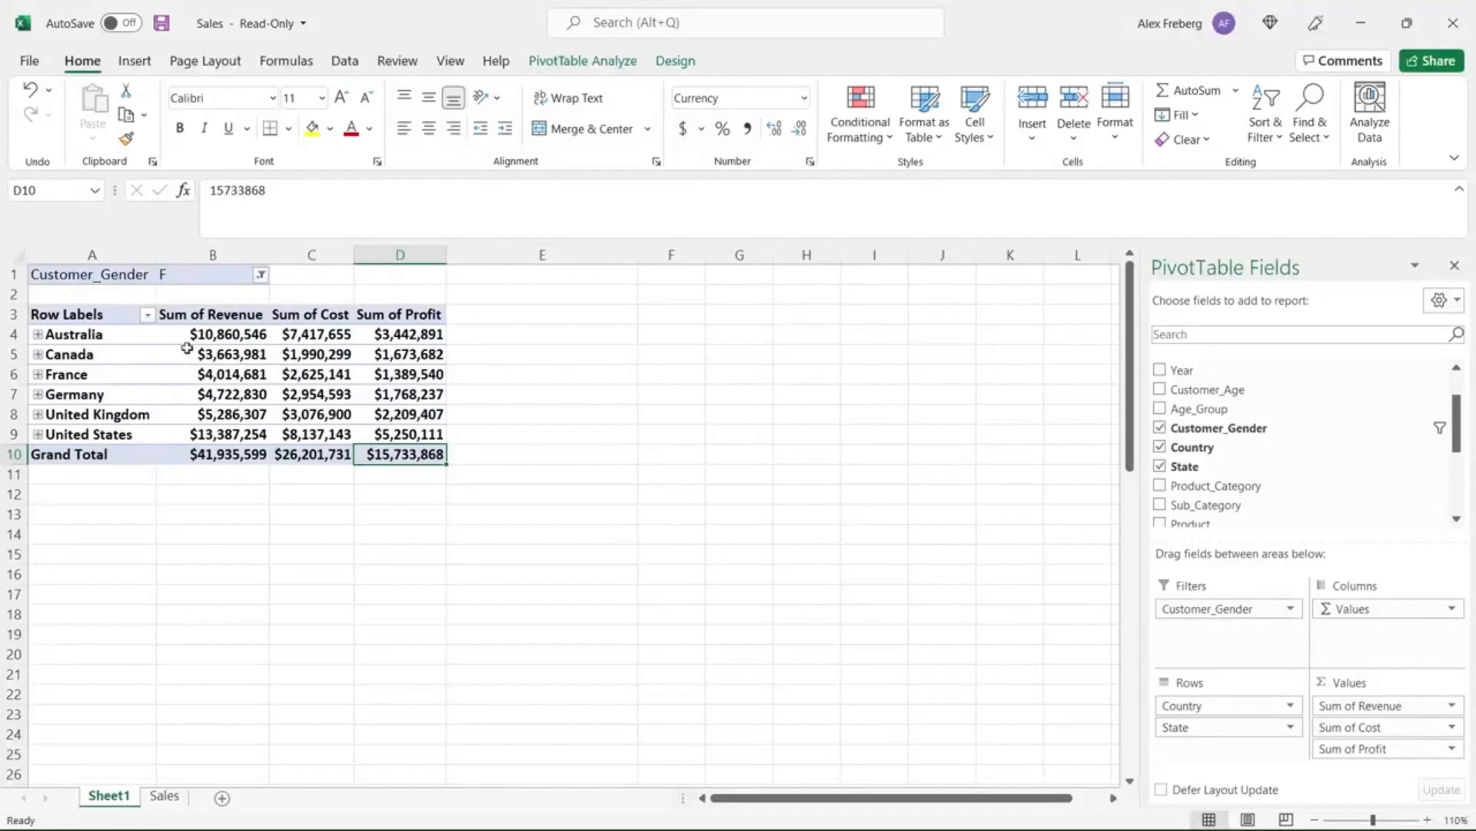
- Set the Customer_Gender filter to M to compare the profit figures and return it to F
{"action": "left_click", "coordinate": [261, 275]}
{"action": "left_click", "coordinate": [65, 352]}
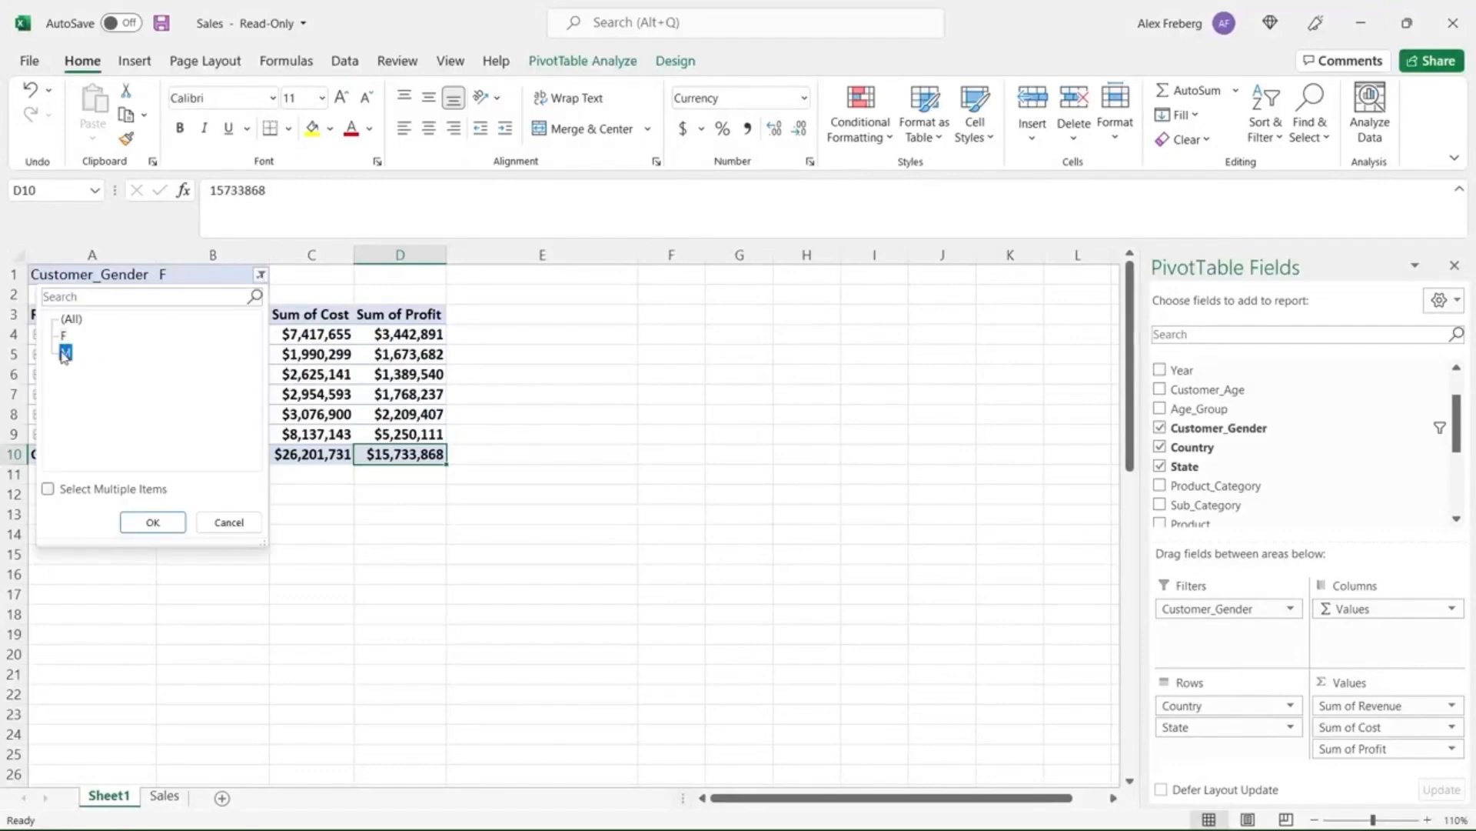
{"action": "left_click", "coordinate": [154, 522]}
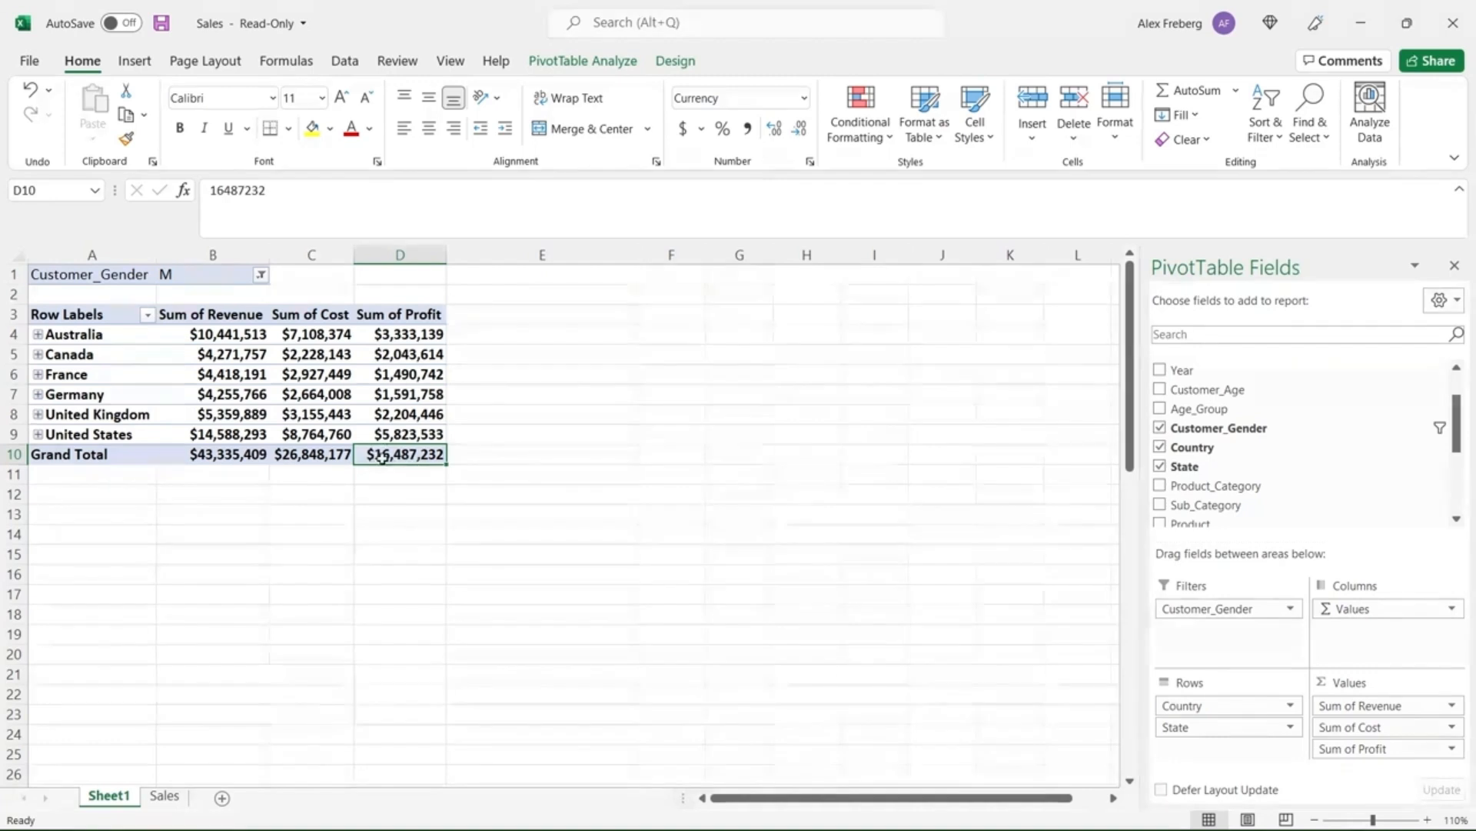
{"action": "left_click", "coordinate": [261, 275]}
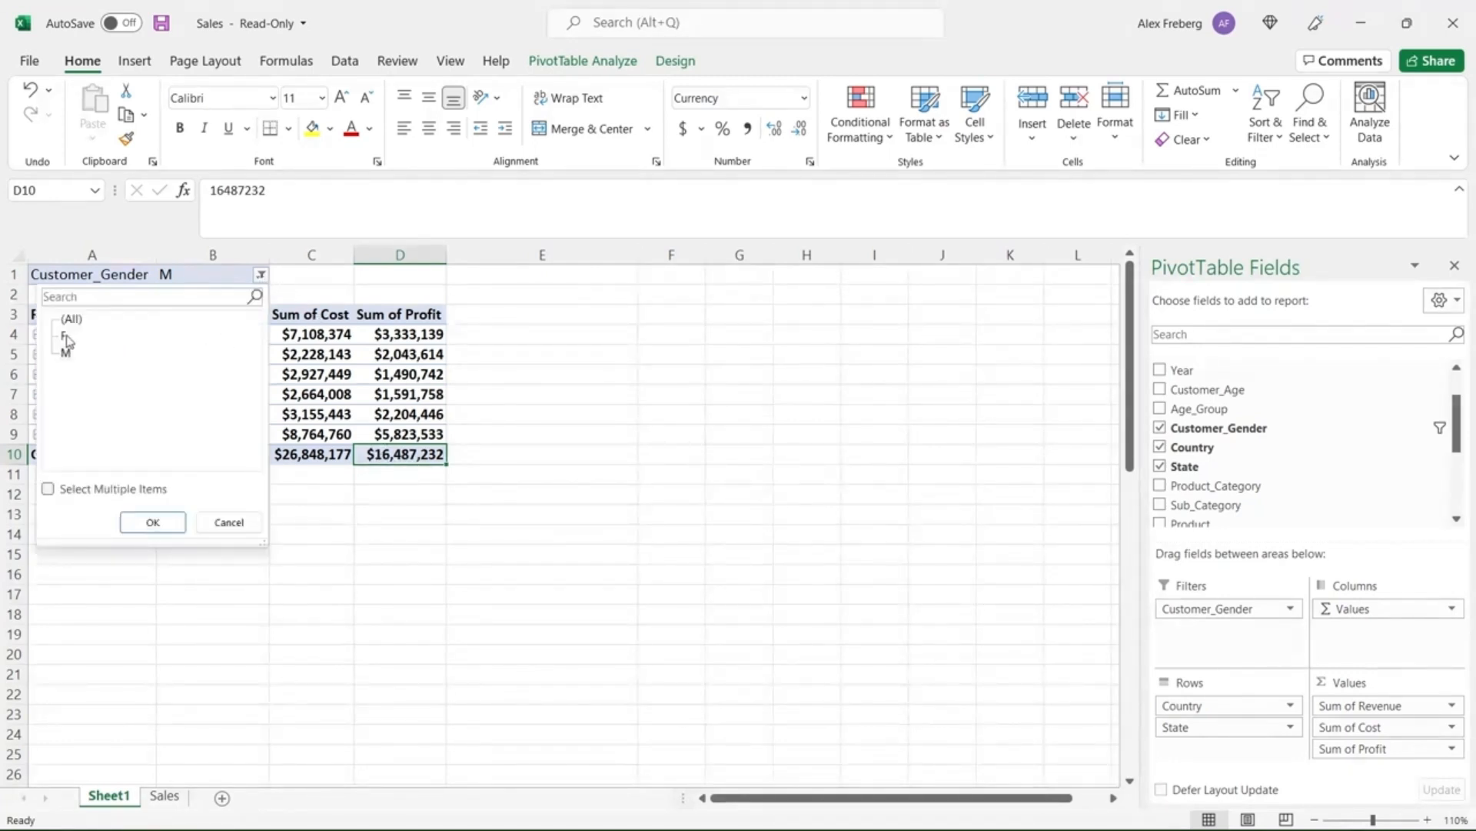
{"action": "left_click", "coordinate": [153, 522]}
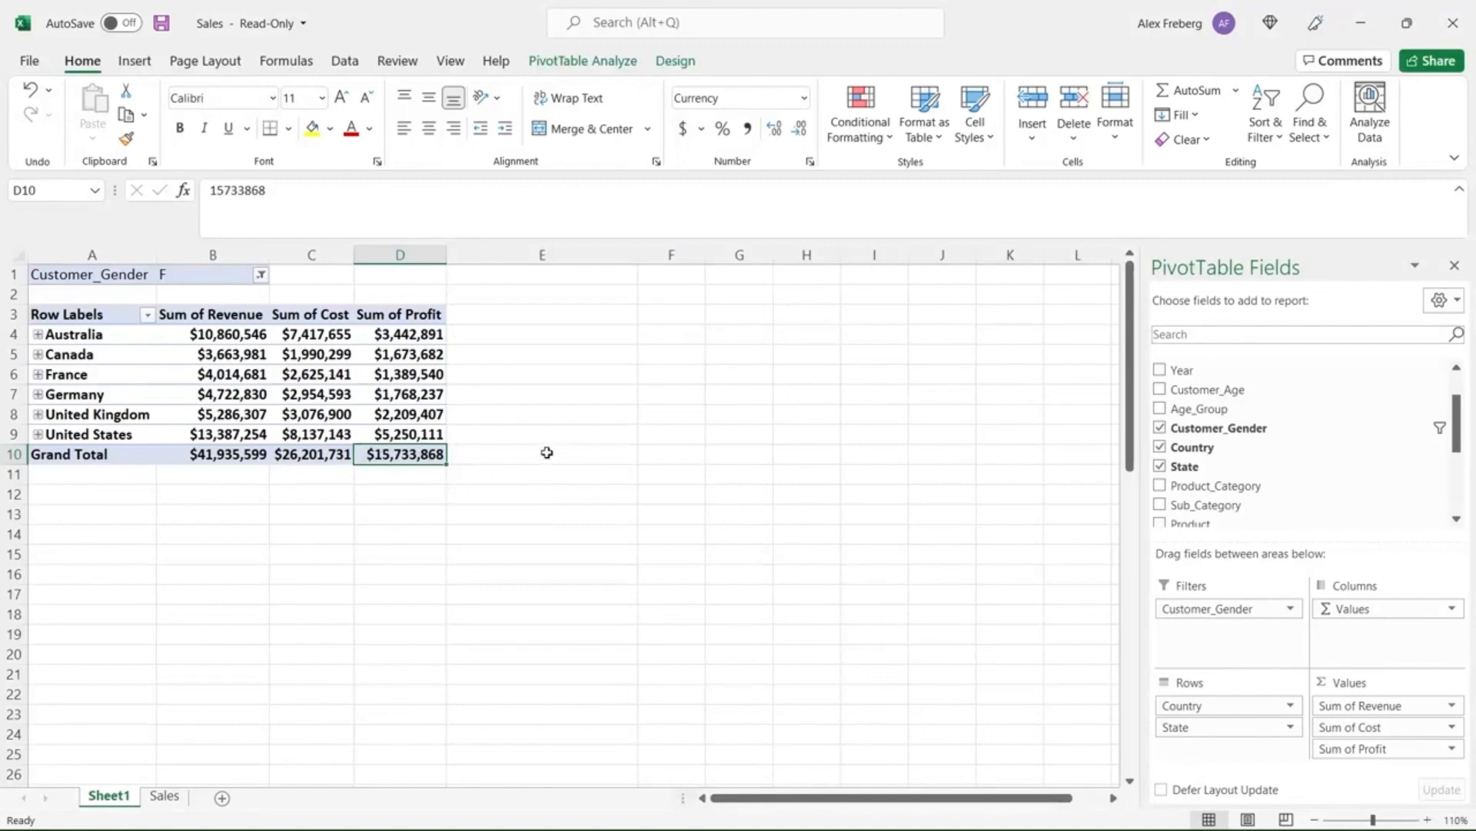
- Insert a new PivotTable at cell G3 of Sheet1 using the Sales sheet range A1:R113037 as its source
{"action": "left_click", "coordinate": [738, 314]}
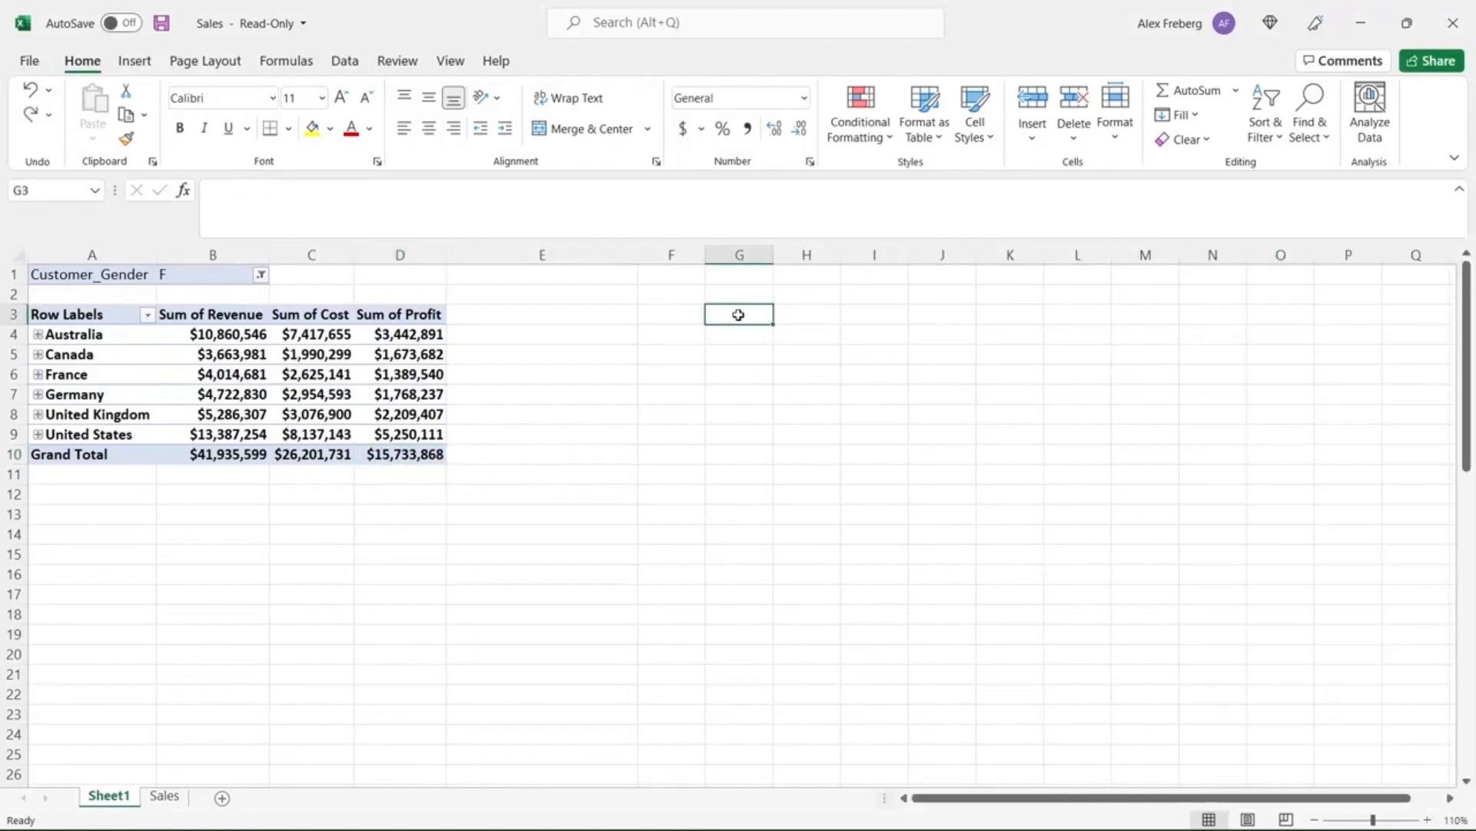
{"action": "left_click", "coordinate": [135, 61]}
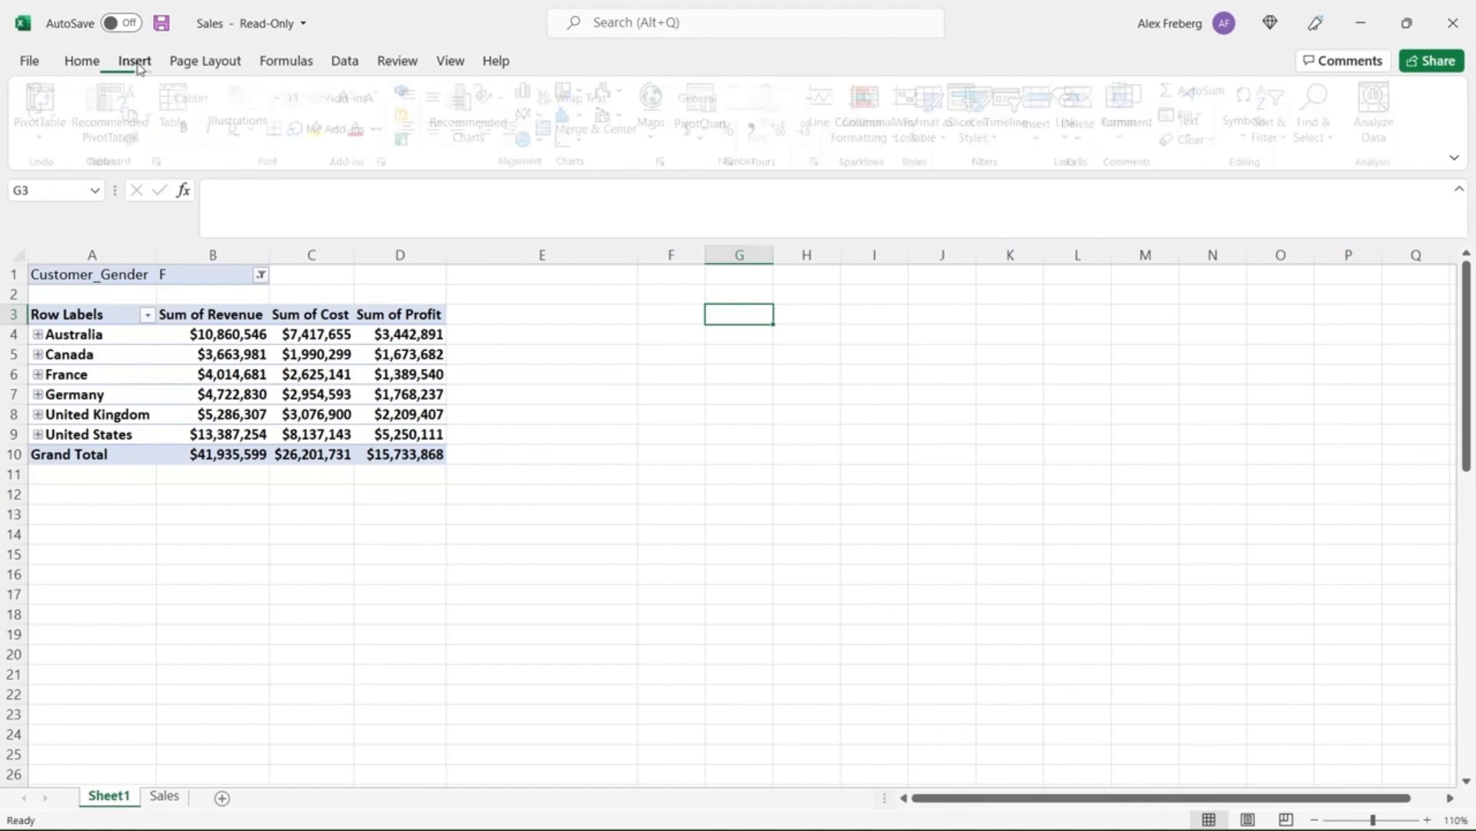
{"action": "left_click", "coordinate": [46, 96]}
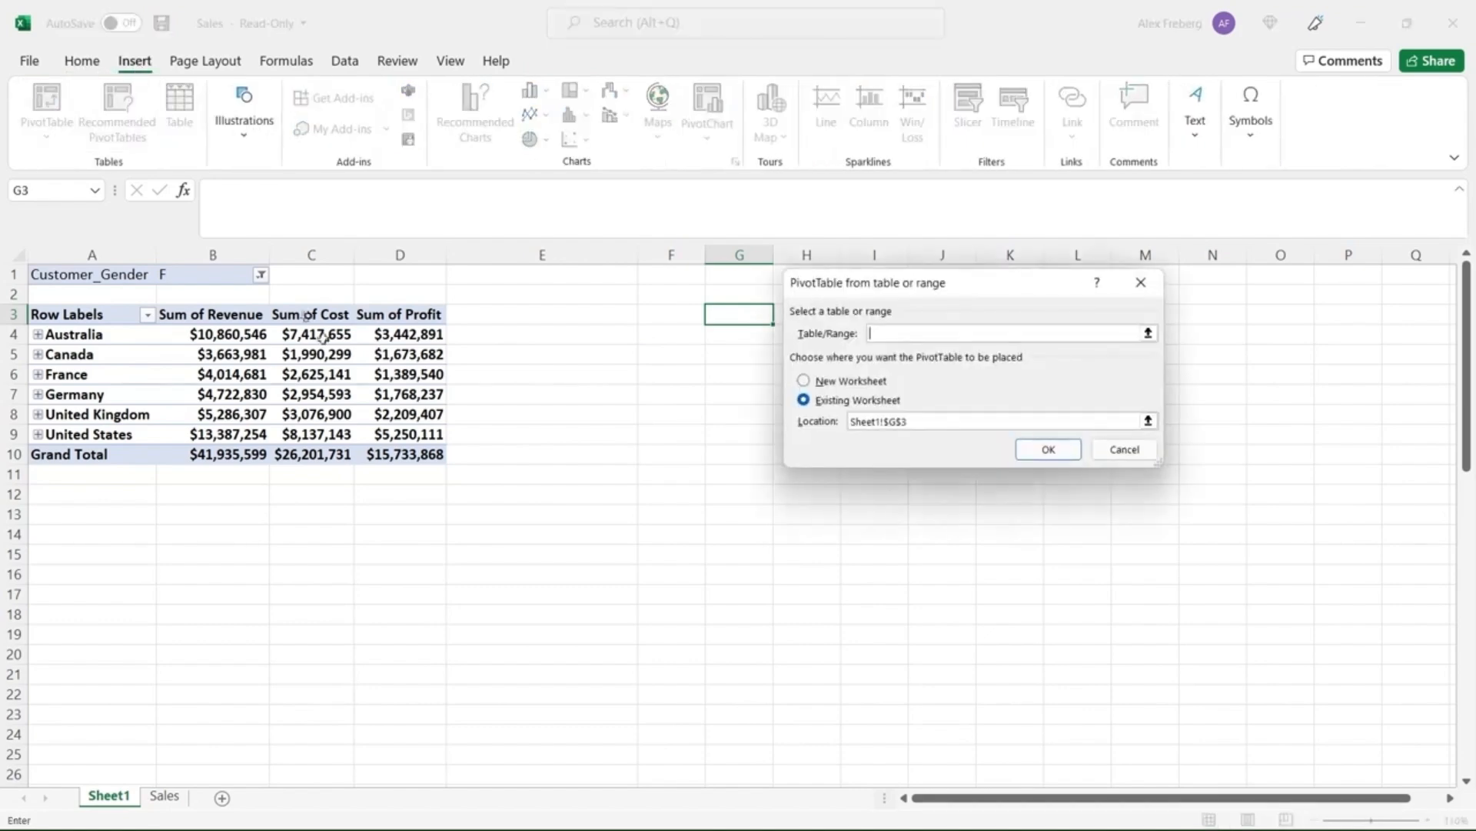
{"action": "left_click", "coordinate": [165, 796]}
{"action": "scroll", "coordinate": [61, 348], "scroll_direction": "left", "scroll_amount": 3}
{"action": "left_click", "coordinate": [80, 272]}
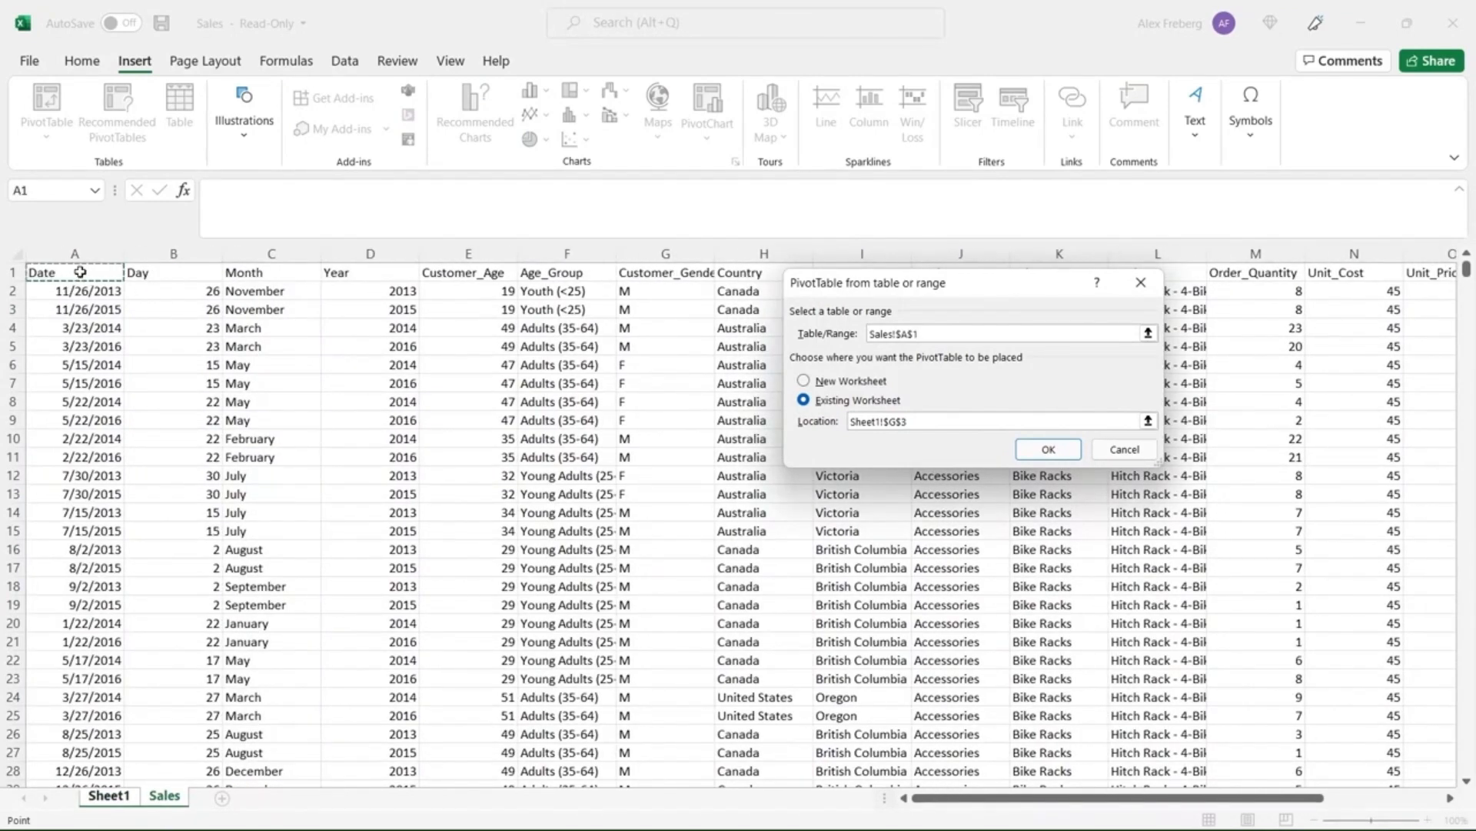
{"action": "key", "text": "ctrl+shift+Right"}
{"action": "key", "text": "ctrl+shift+Down"}
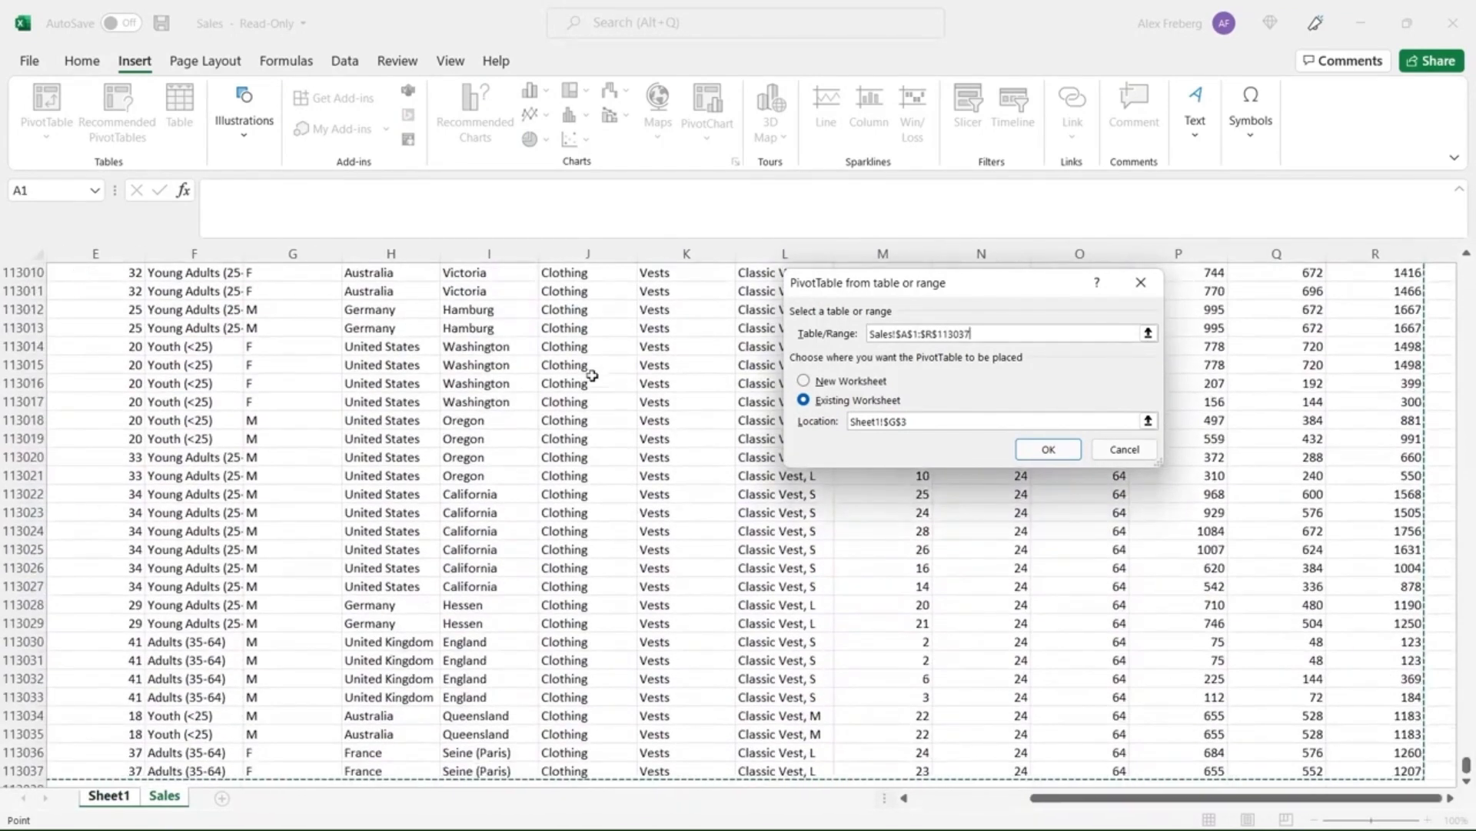
{"action": "left_click", "coordinate": [1049, 450]}
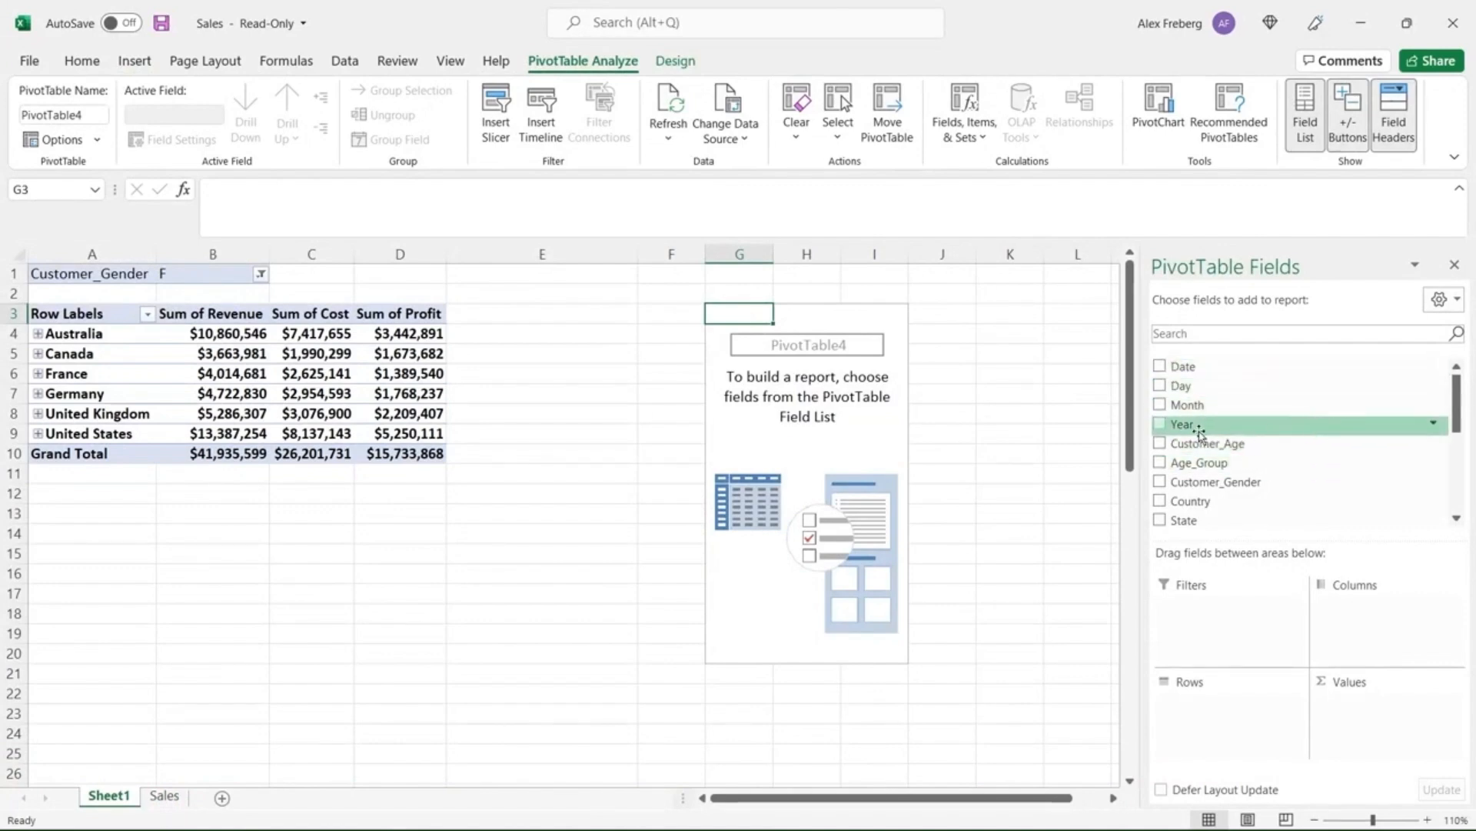
- Lay out the new PivotTable with Country as rows, Year as columns and the sum of Revenue as values
{"action": "left_click_drag", "start_coordinate": [1205, 498], "coordinate": [1218, 707]}
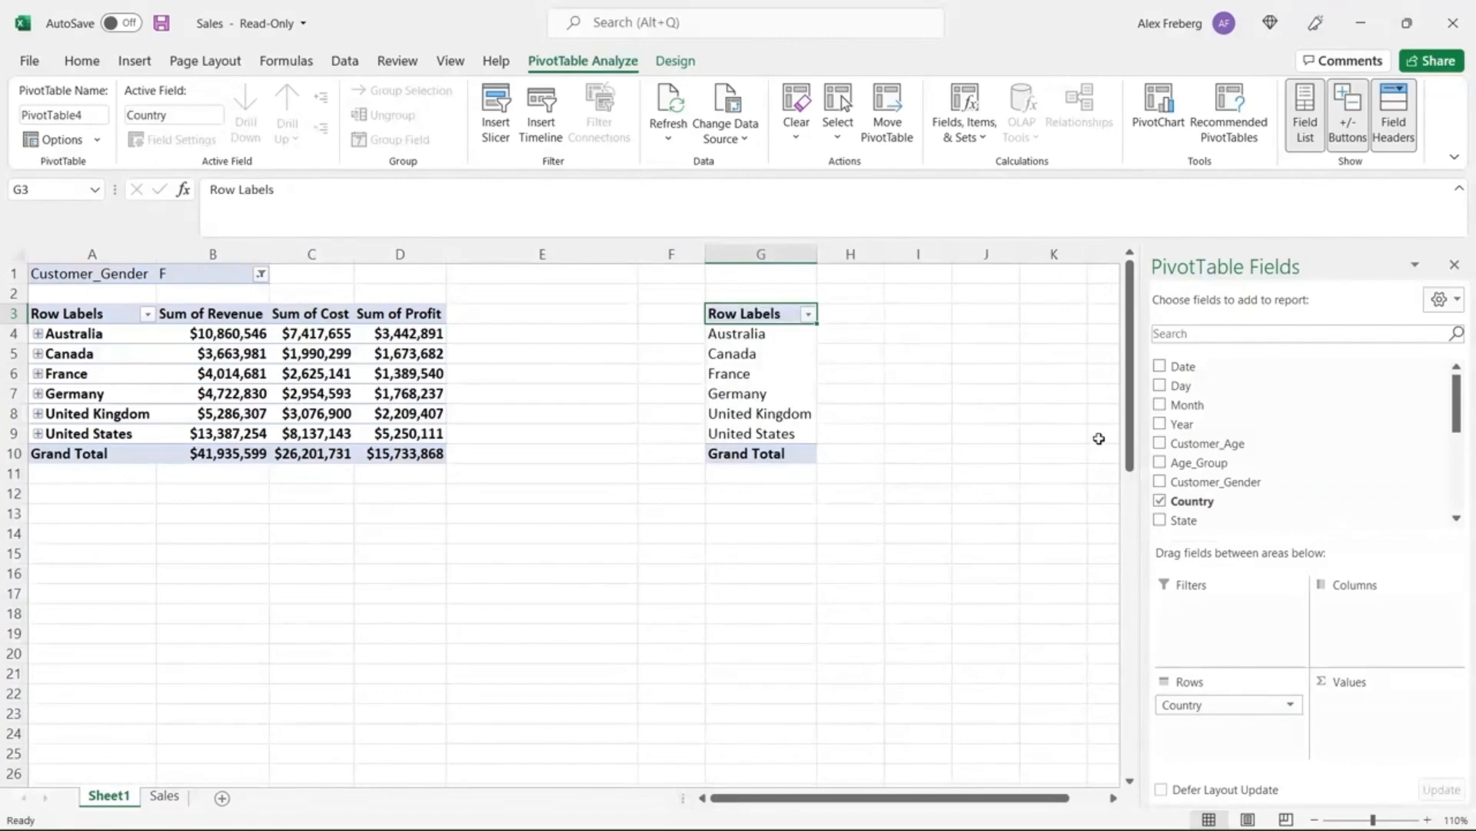
{"action": "scroll", "coordinate": [1099, 439], "scroll_direction": "right", "scroll_amount": 3}
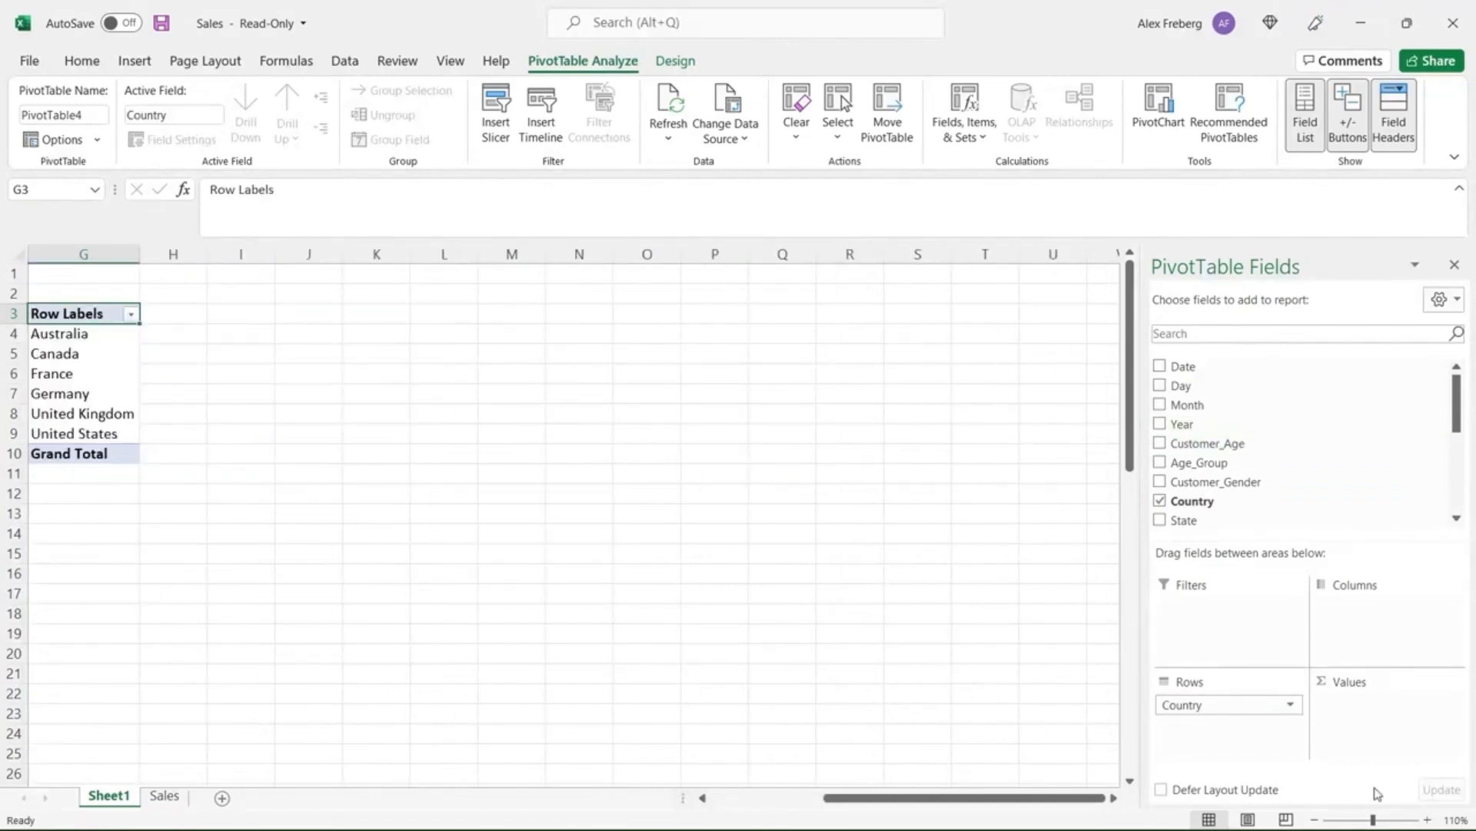
{"action": "left_click", "coordinate": [1428, 819]}
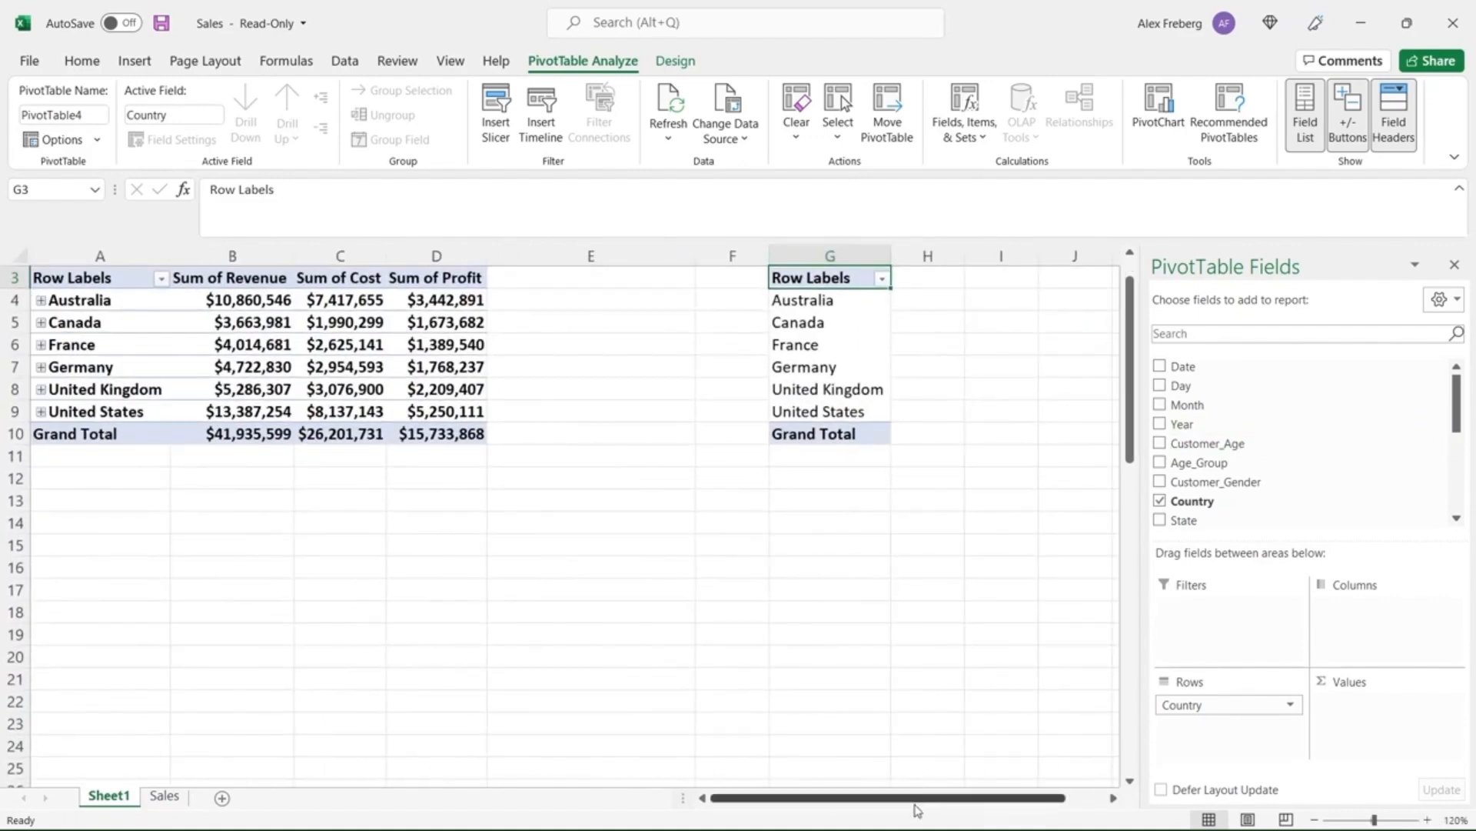
{"action": "left_click", "coordinate": [1113, 798]}
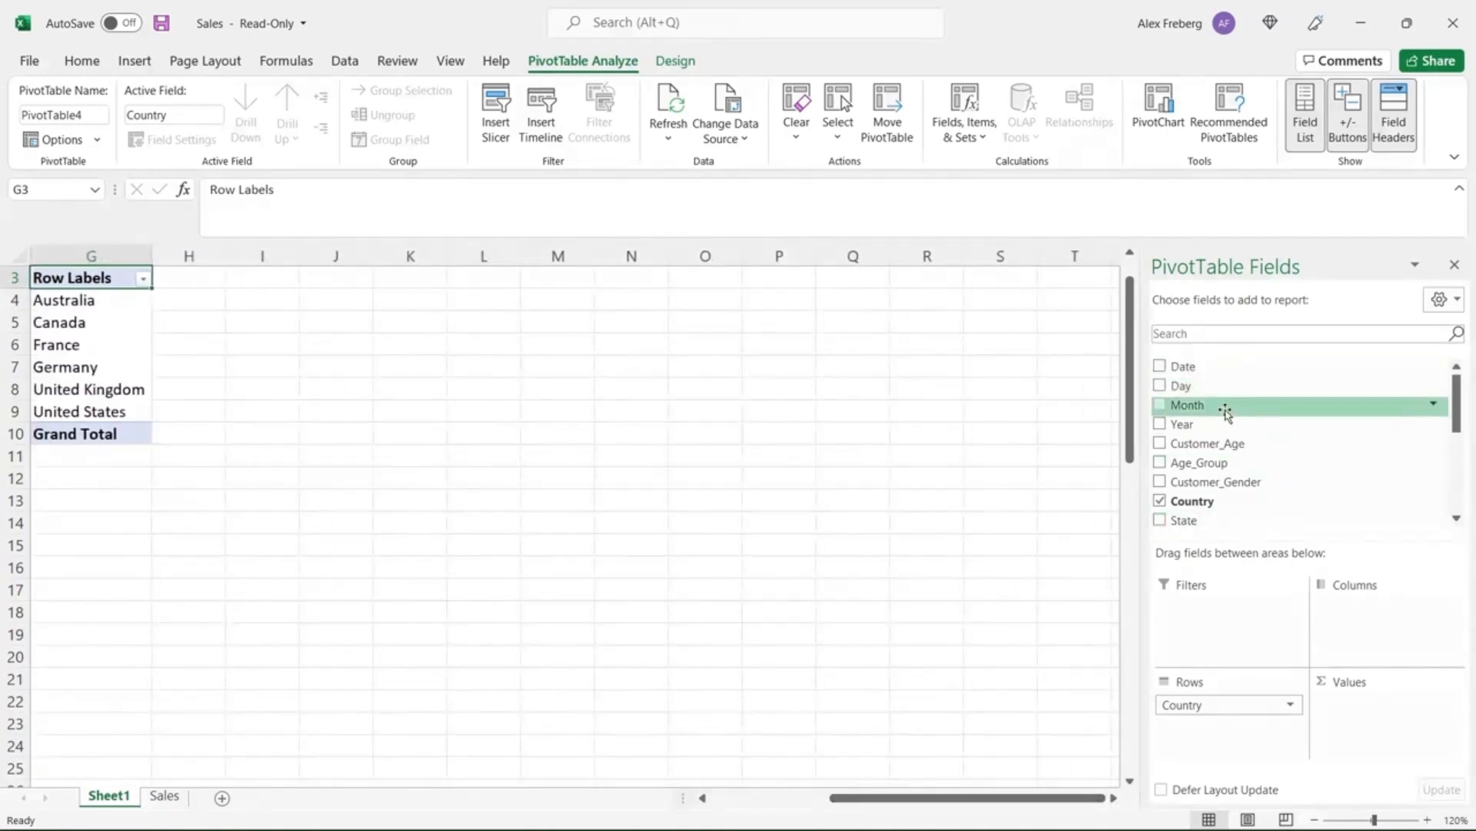
{"action": "left_click_drag", "start_coordinate": [1222, 427], "coordinate": [1348, 613]}
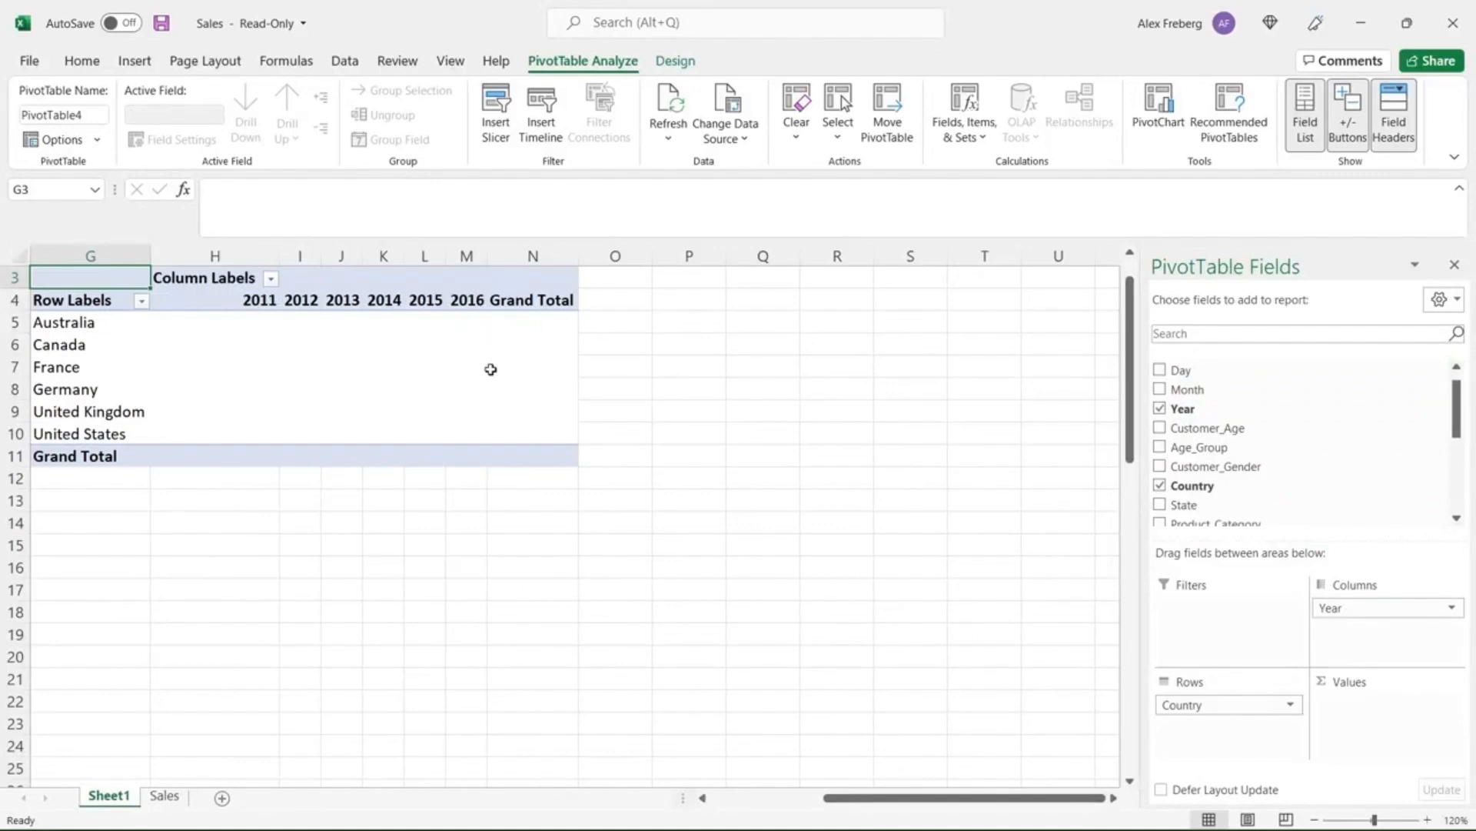
{"action": "scroll", "coordinate": [1331, 455], "scroll_direction": "down", "scroll_amount": 5}
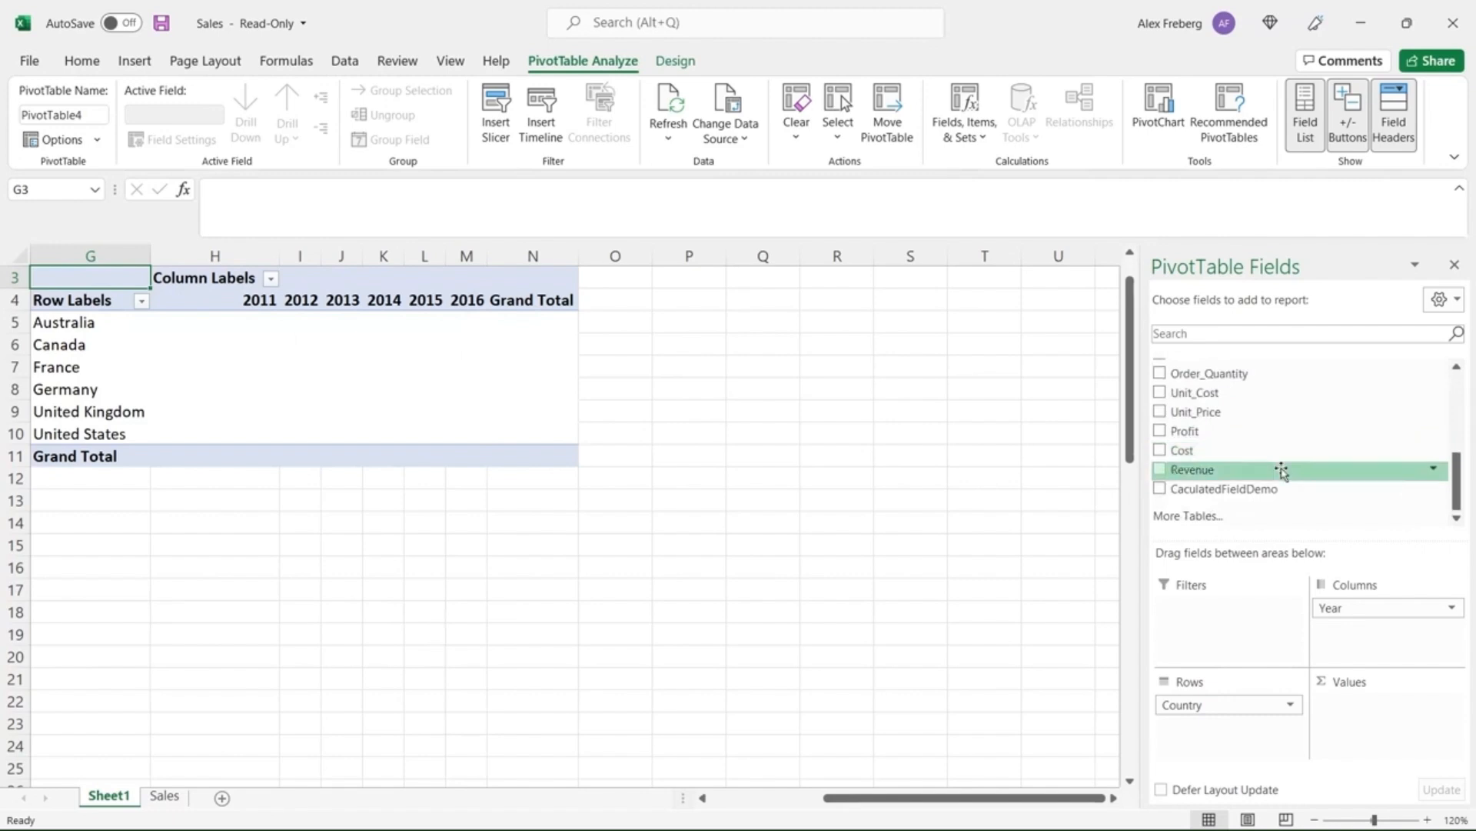
{"action": "left_click_drag", "start_coordinate": [1274, 470], "coordinate": [1368, 706]}
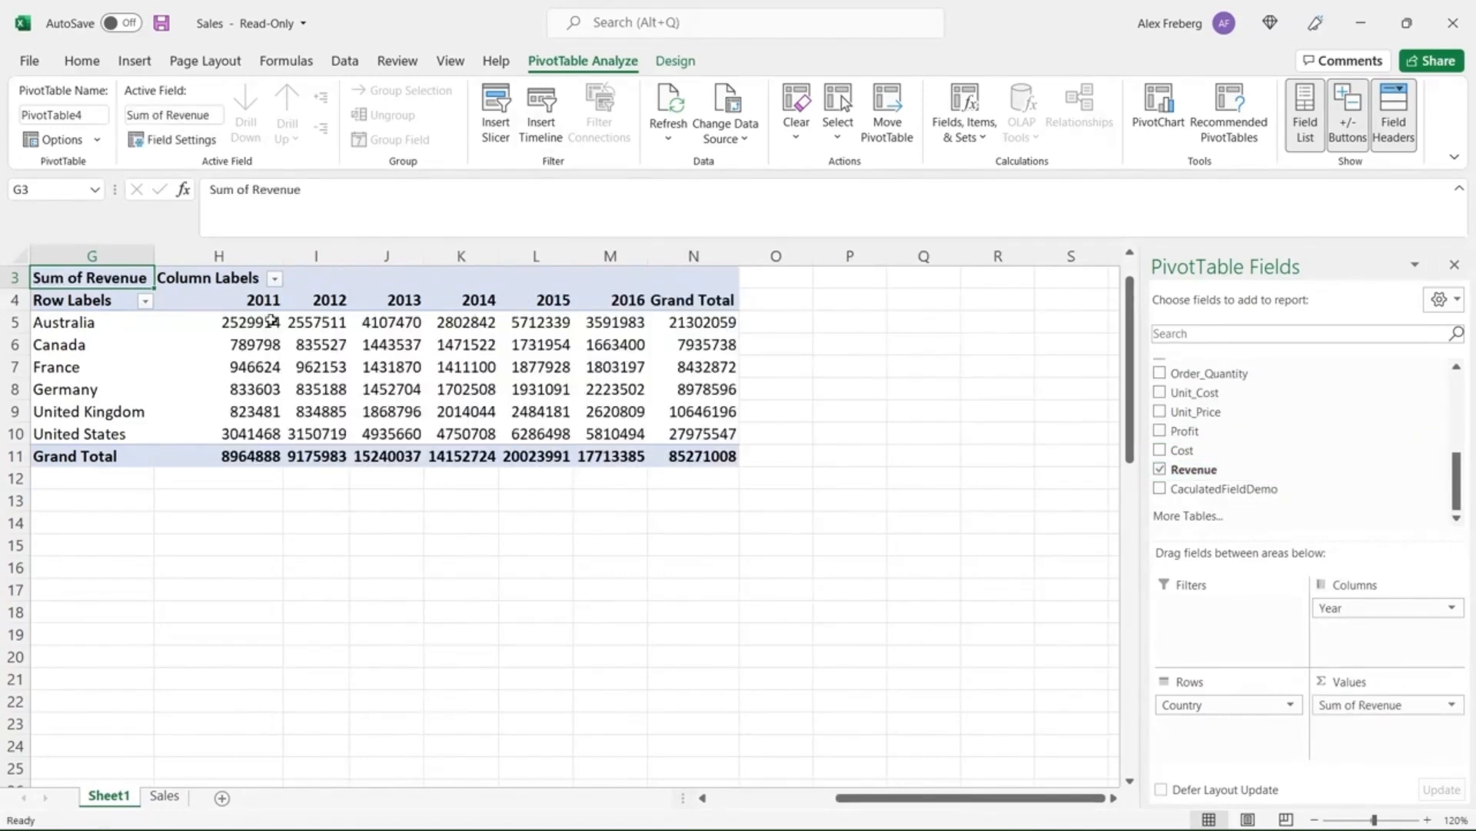
- Format all revenue values and totals in the new PivotTable (H5:N11) as Currency without decimals
{"action": "left_click_drag", "start_coordinate": [263, 321], "coordinate": [700, 455]}
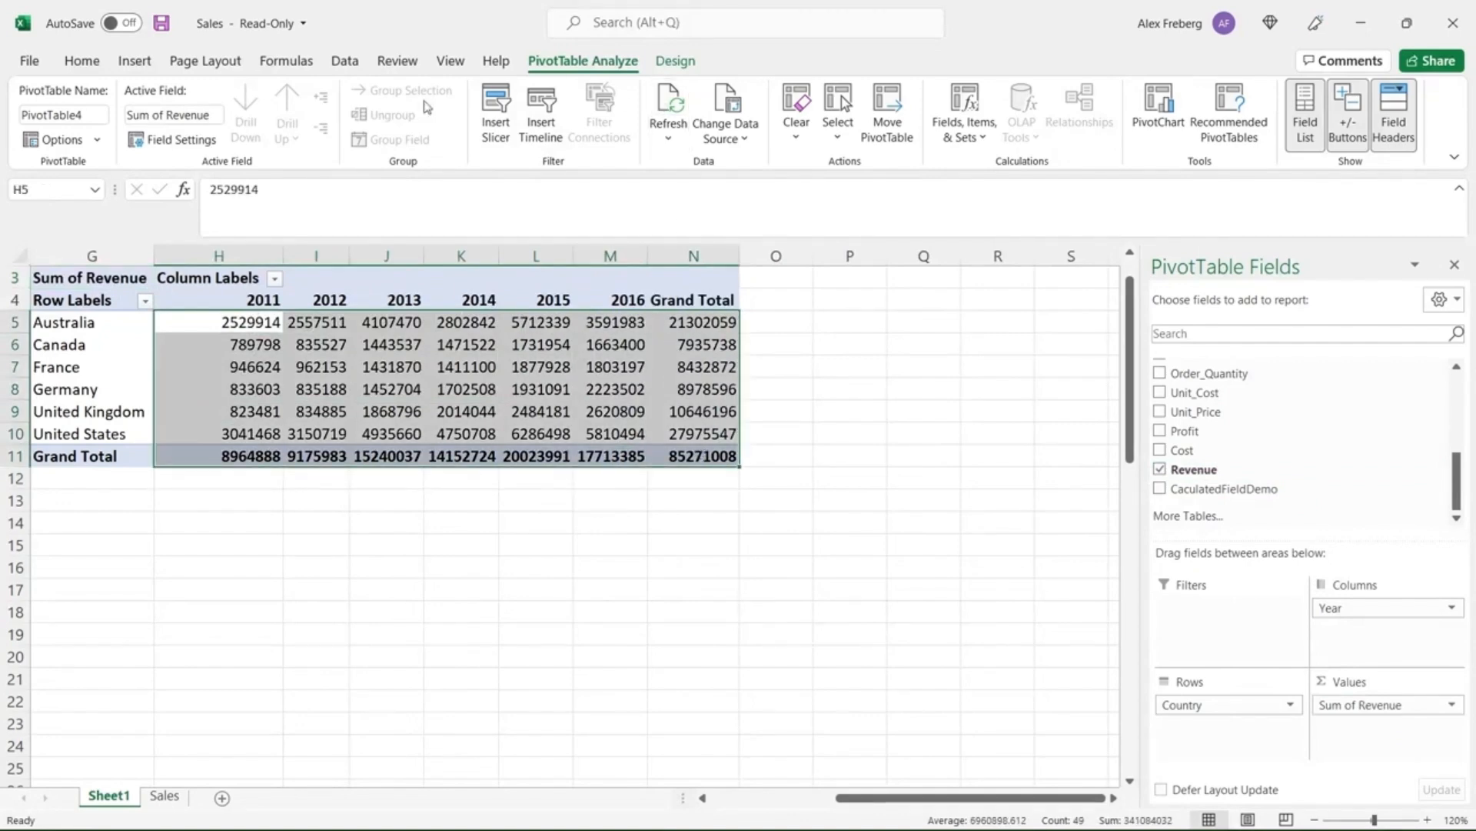
{"action": "left_click", "coordinate": [81, 61]}
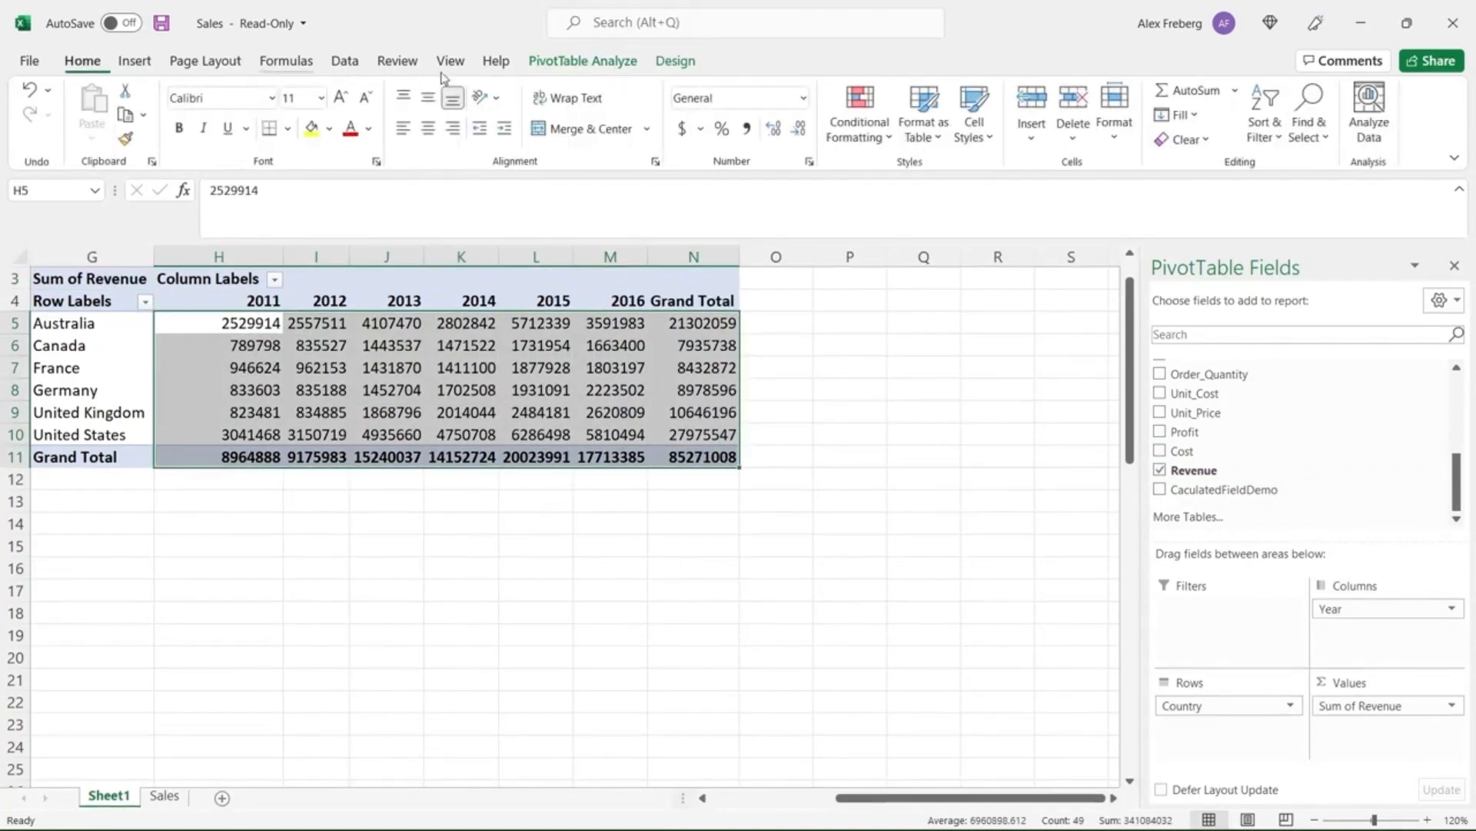
{"action": "left_click", "coordinate": [803, 97]}
{"action": "left_click", "coordinate": [796, 222]}
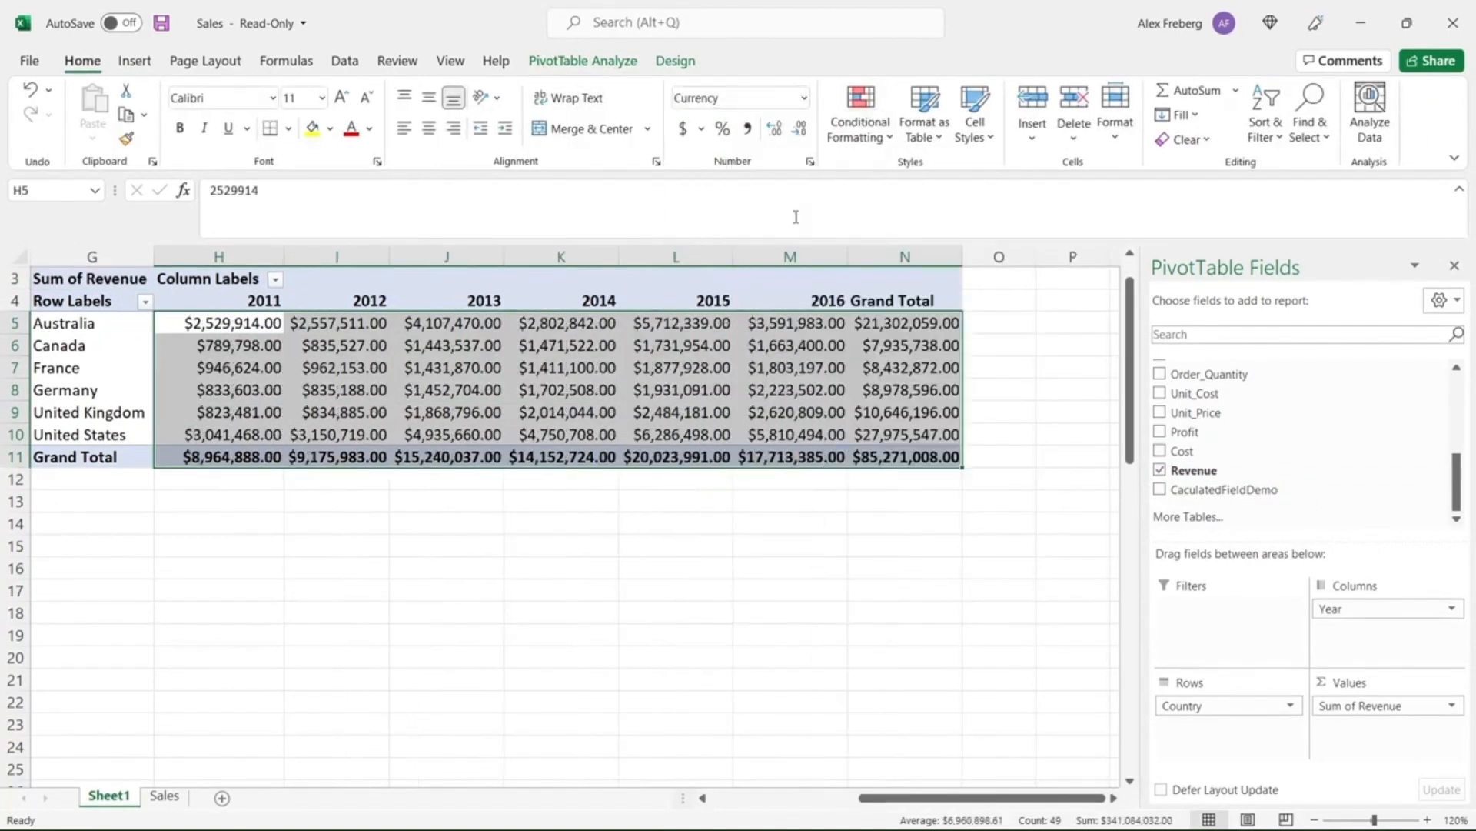
{"action": "left_click", "coordinate": [800, 129]}
{"action": "left_click", "coordinate": [800, 129]}
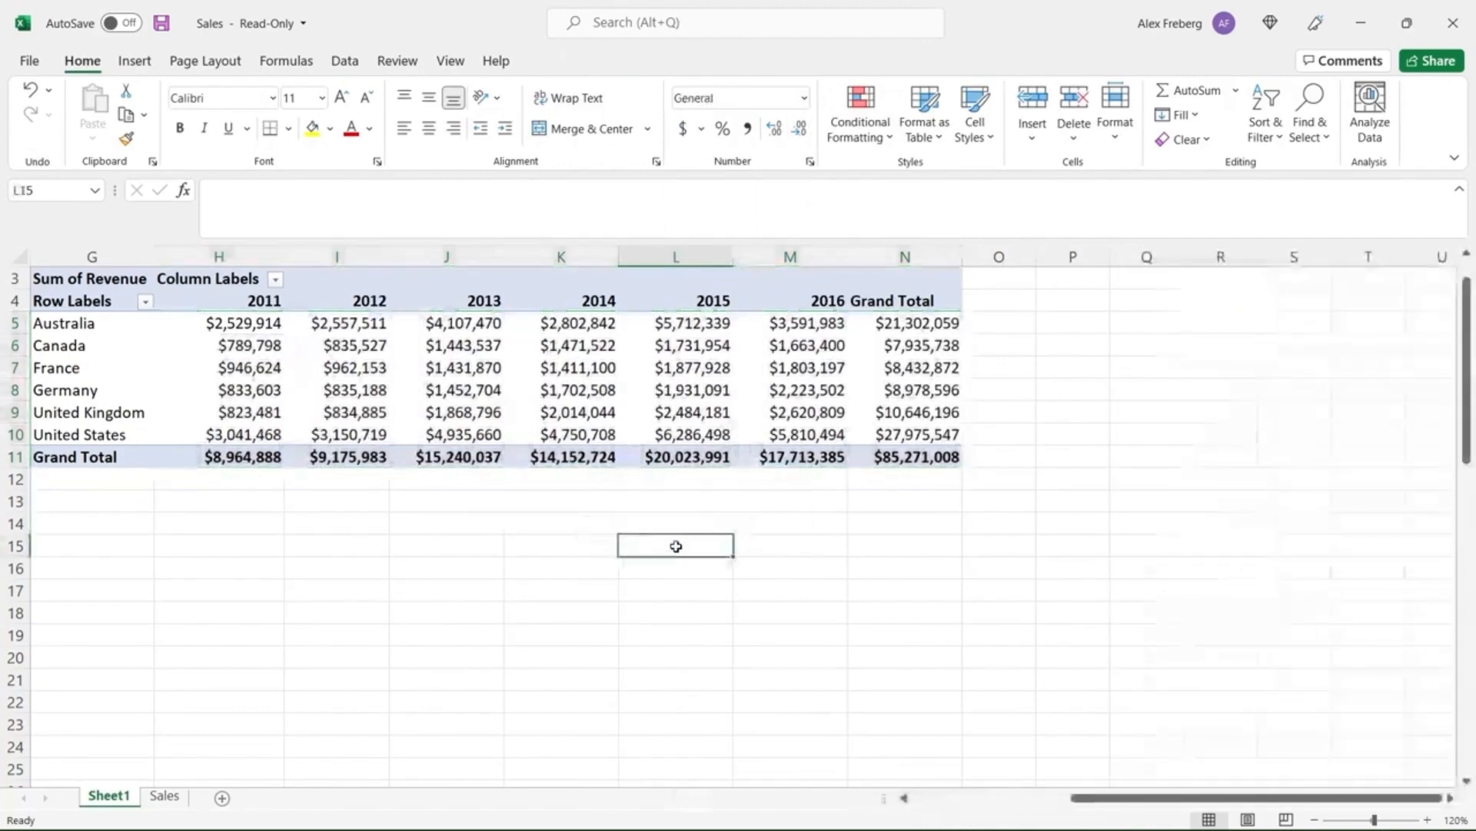
- Examine the overall revenue total and compare Australia's revenue across the years in the new PivotTable
{"action": "left_click", "coordinate": [869, 453]}
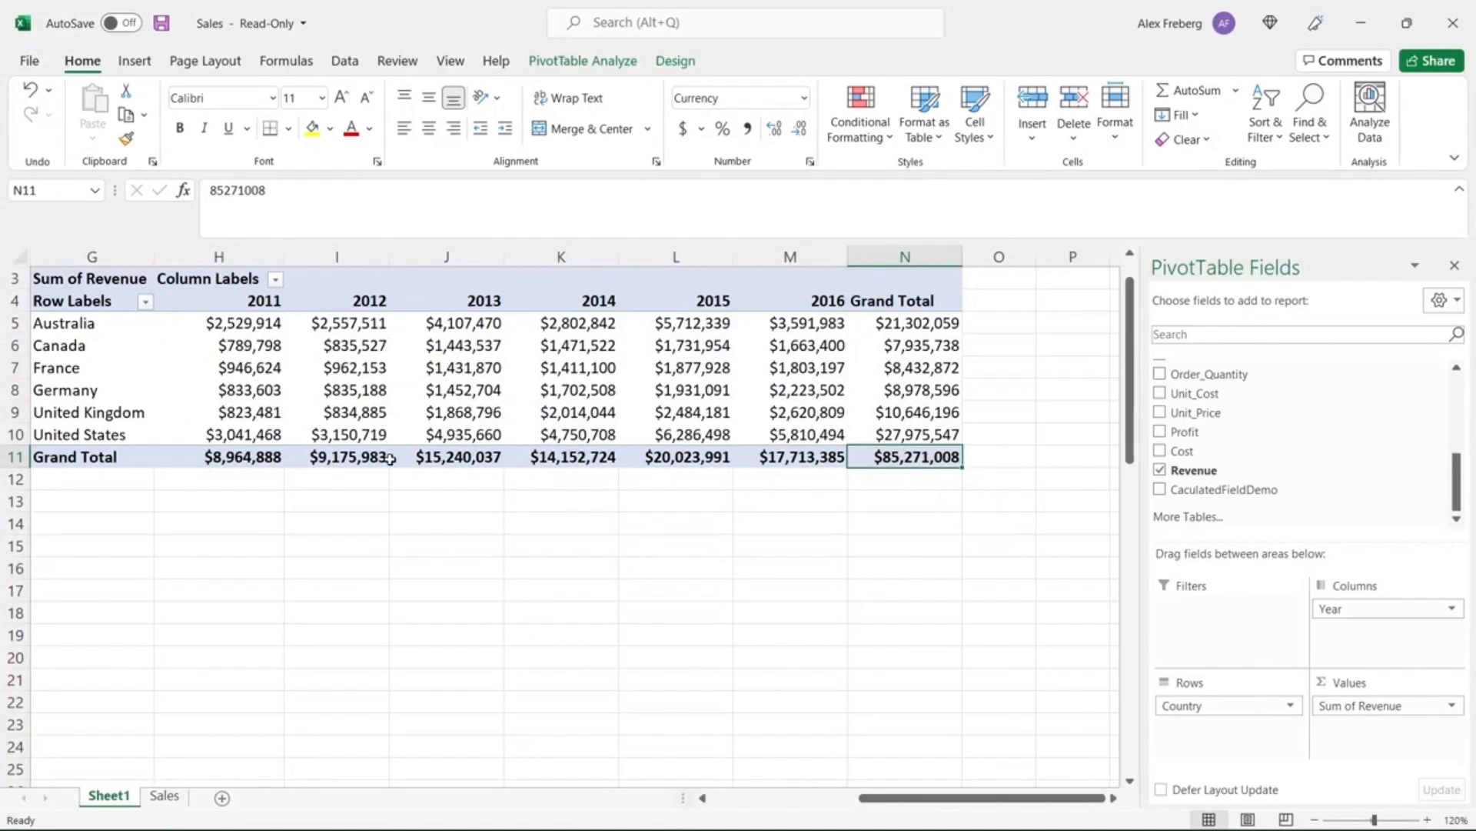
{"action": "left_click", "coordinate": [132, 314]}
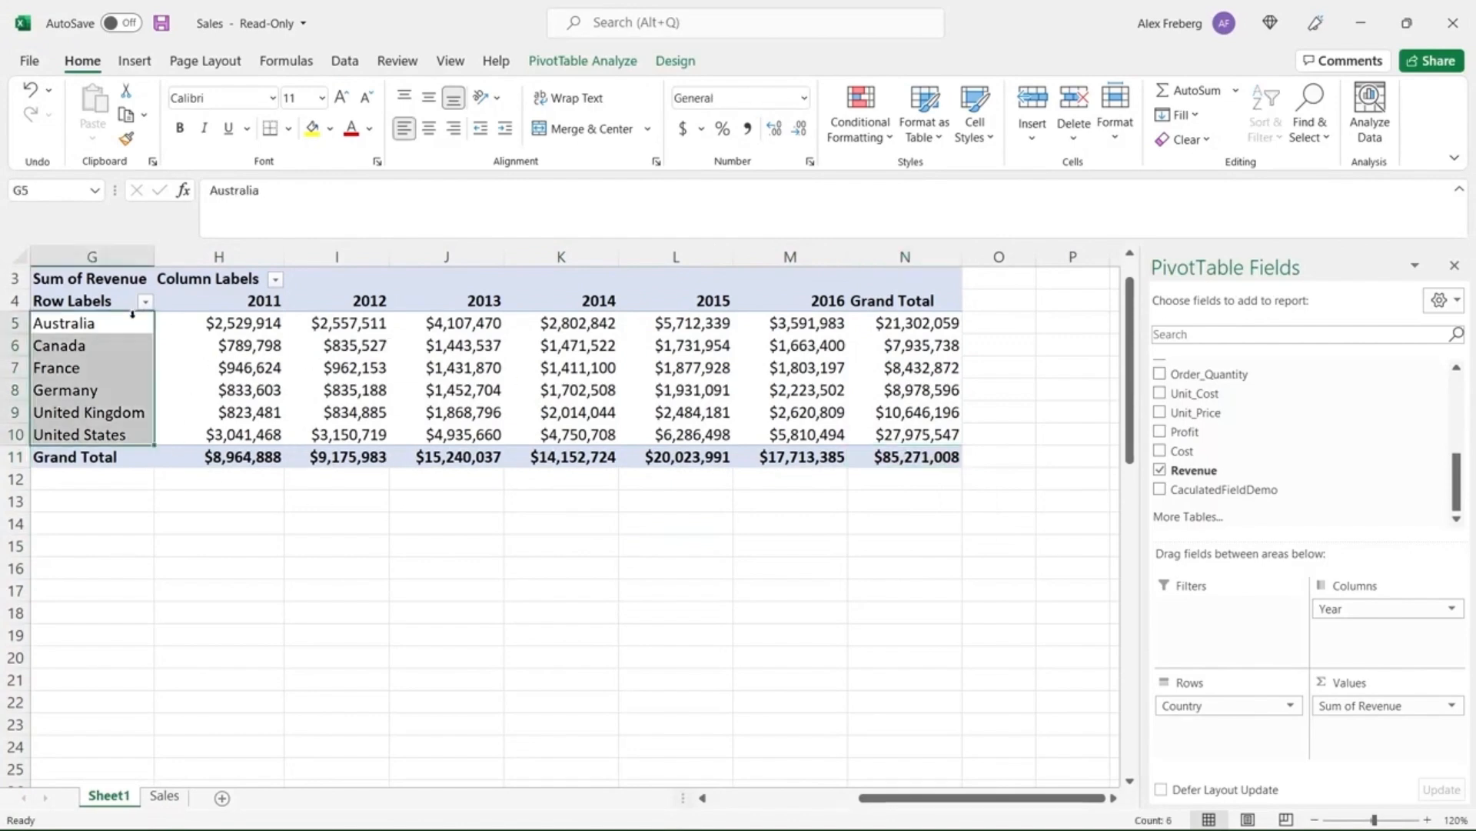
{"action": "left_click", "coordinate": [242, 317]}
{"action": "left_click", "coordinate": [388, 320]}
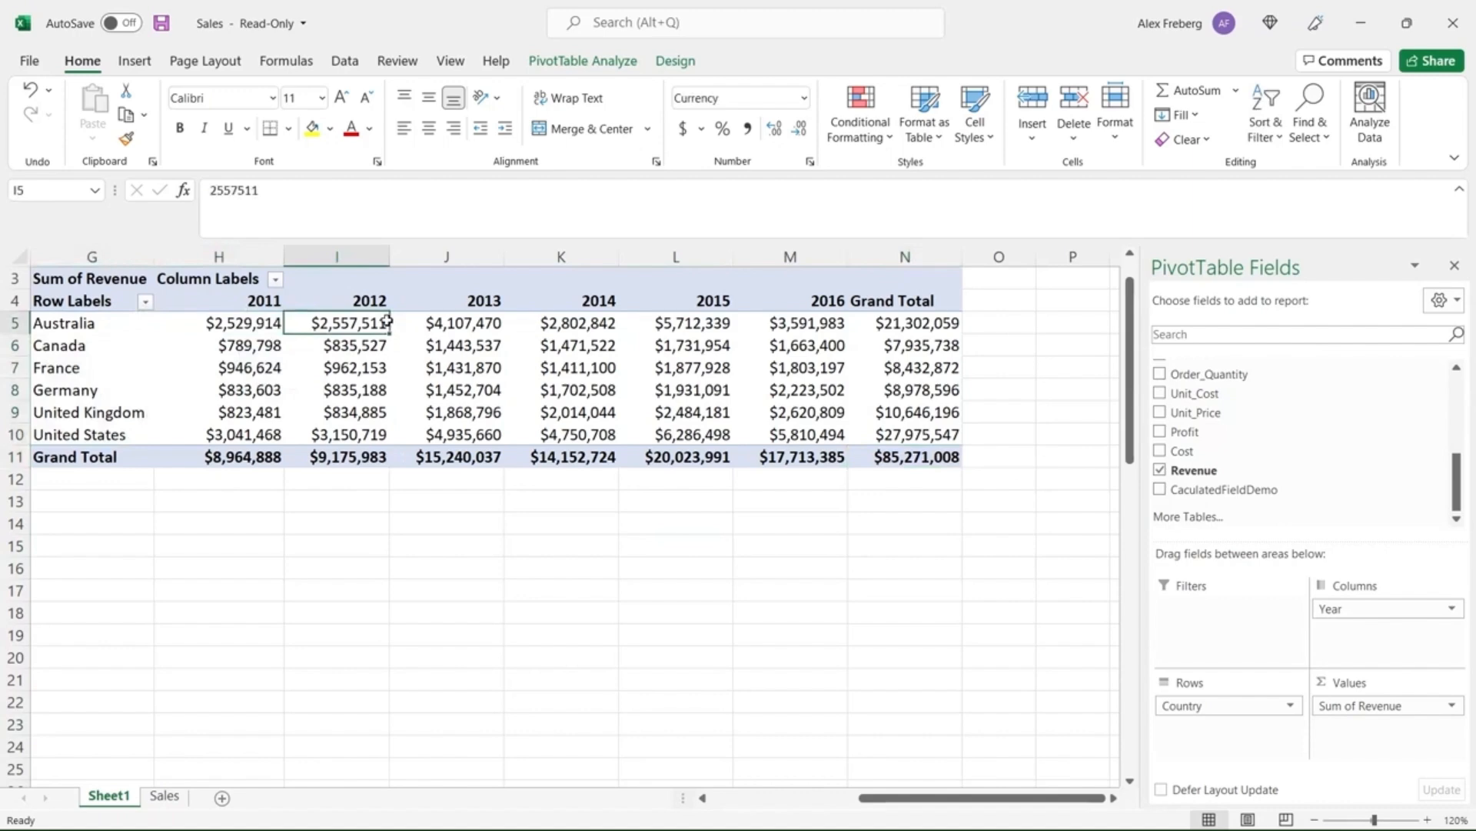
{"action": "left_click", "coordinate": [455, 324]}
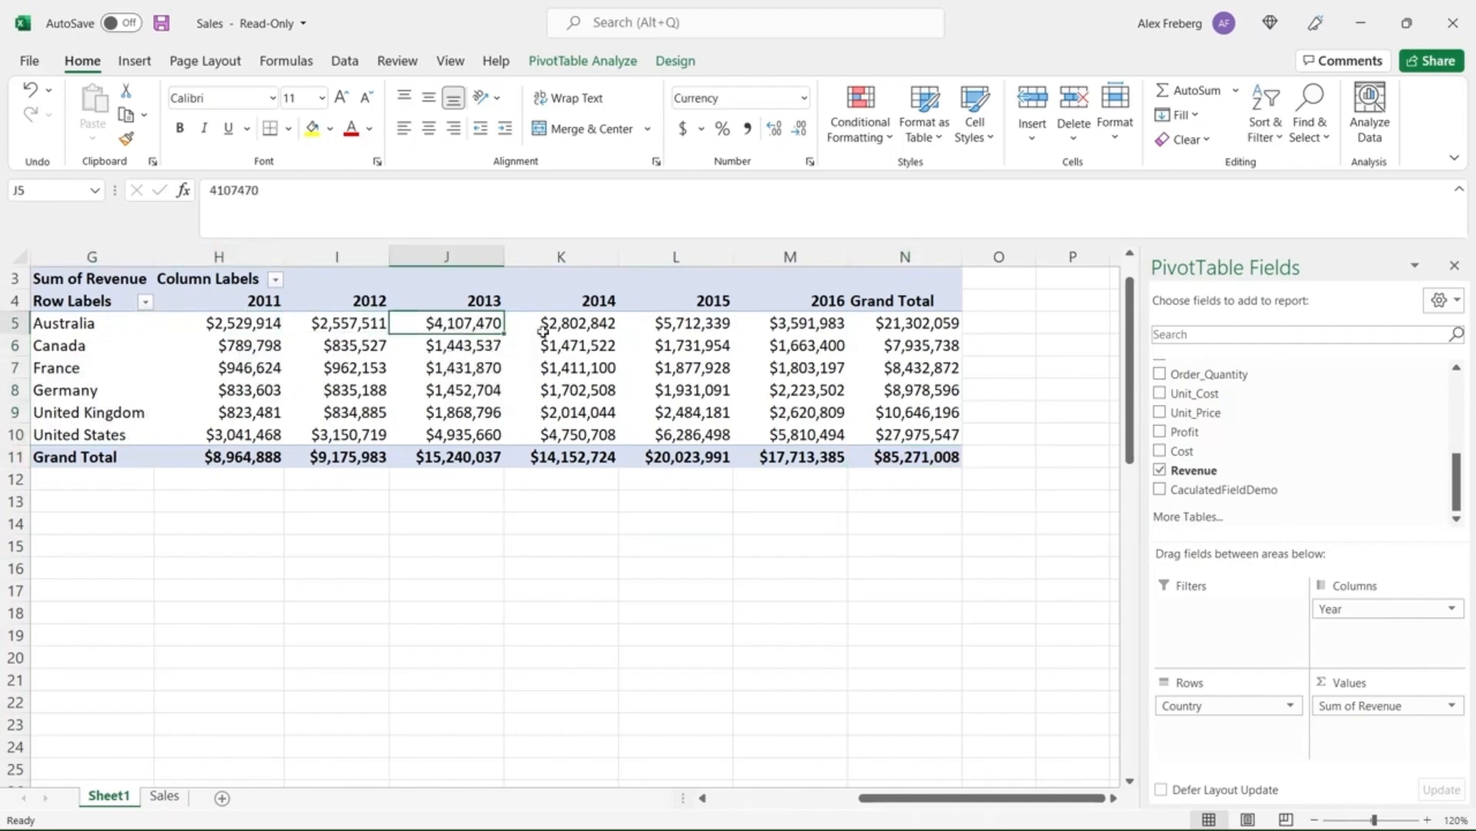
{"action": "left_click", "coordinate": [687, 326]}
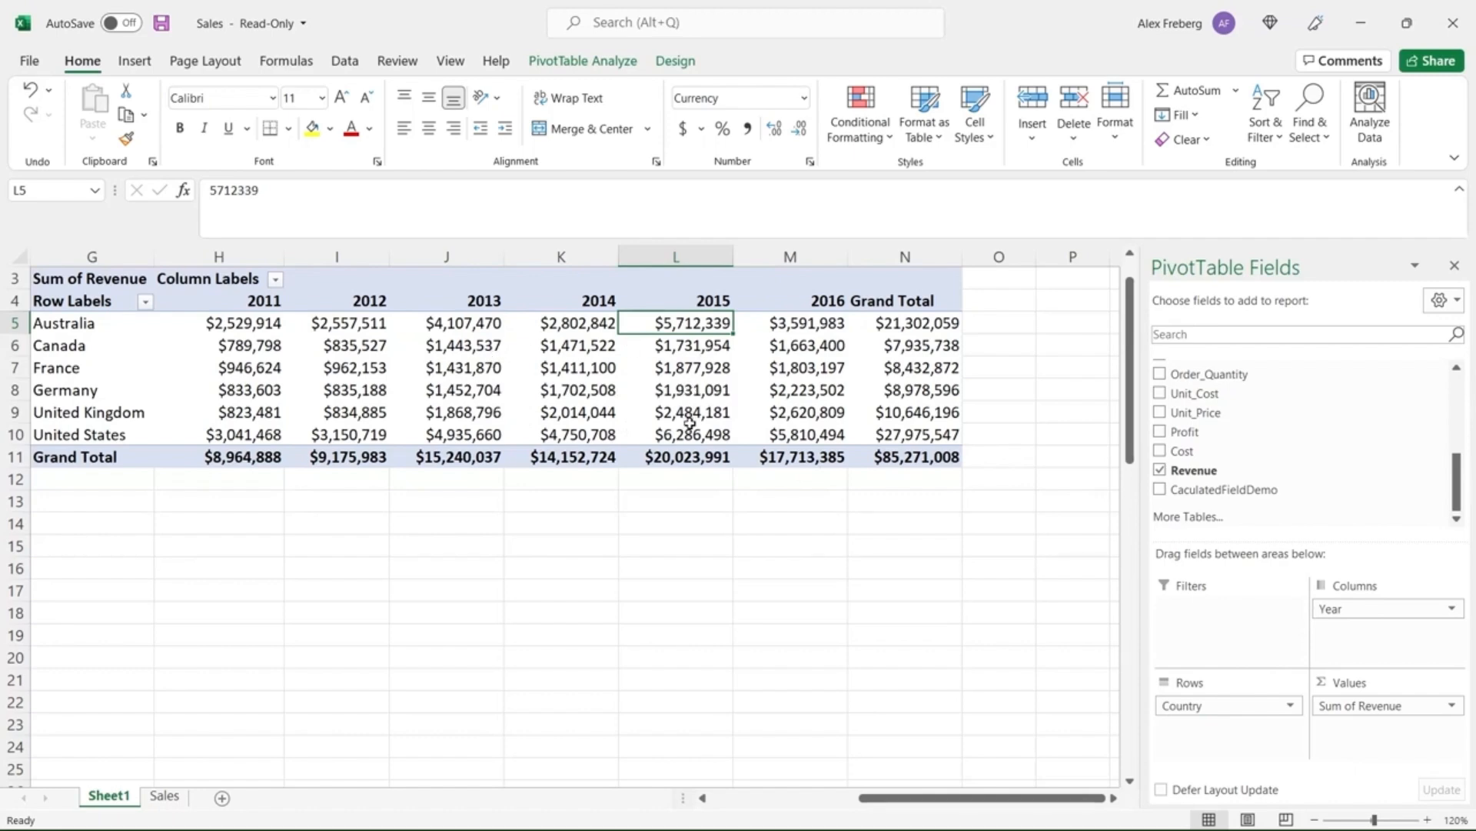
{"action": "mouse_move", "coordinate": [690, 422]}
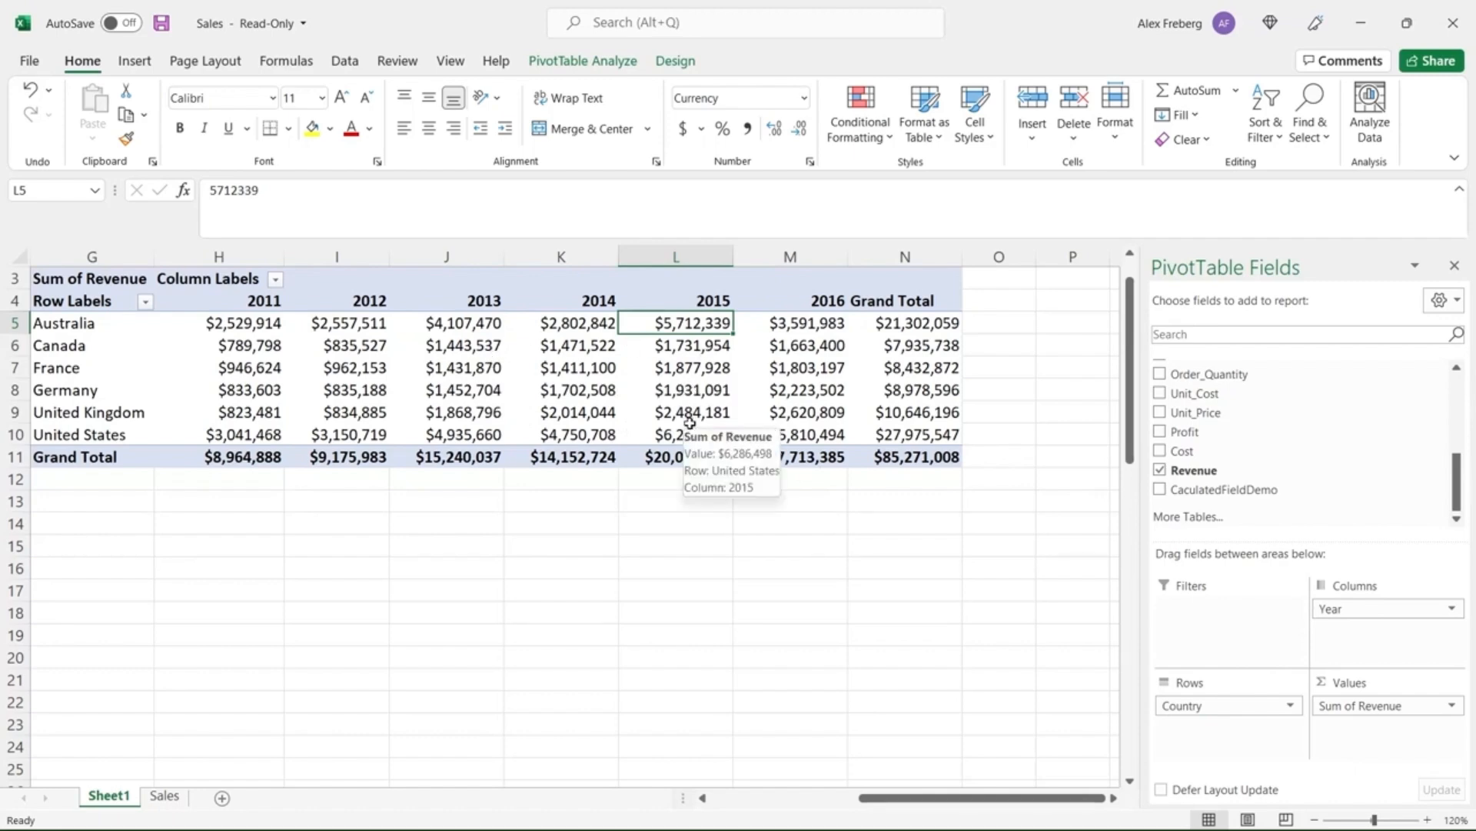